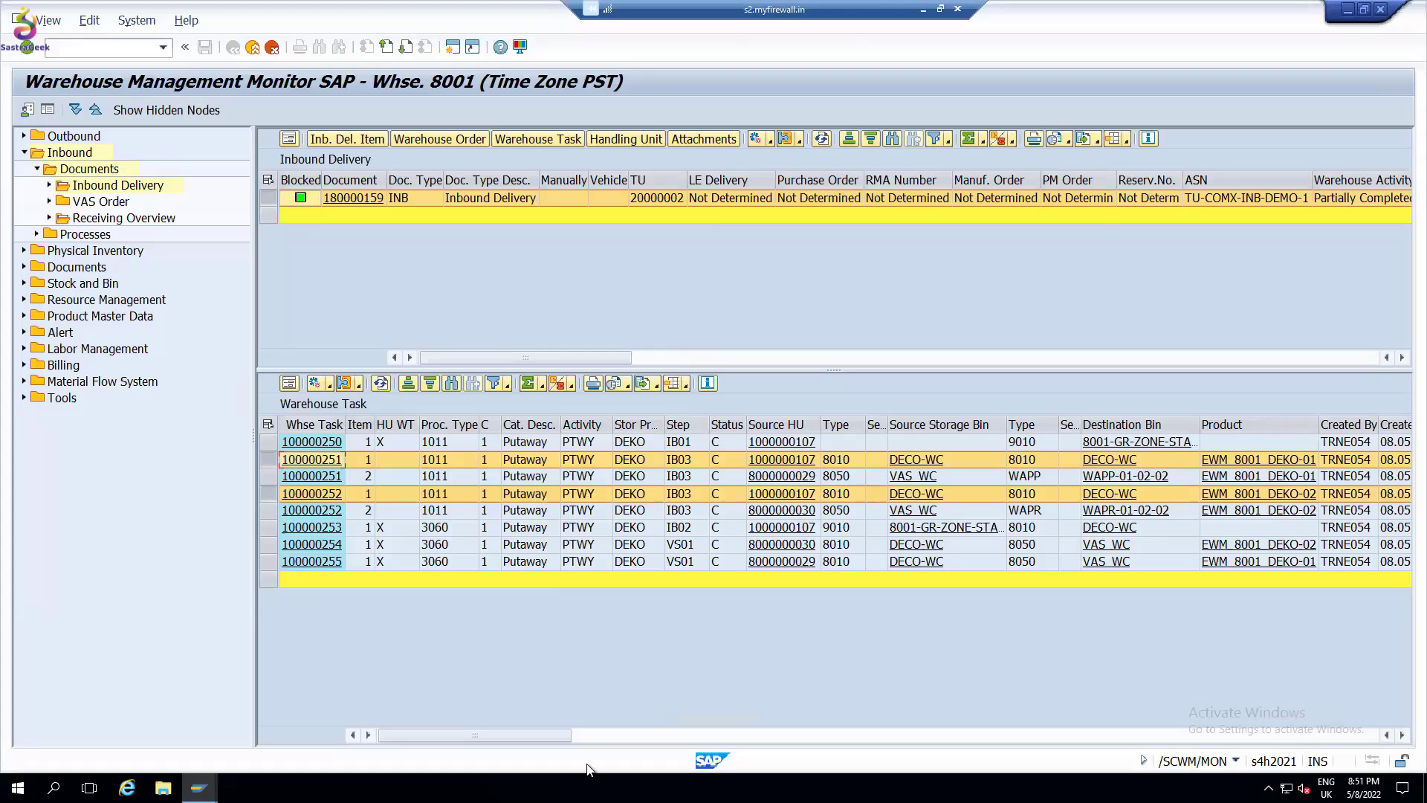
Switch to the SAP Easy Access session and start the Warehouse Management Monitor with transaction /N/SCWM/mon.
left_click(198, 786)
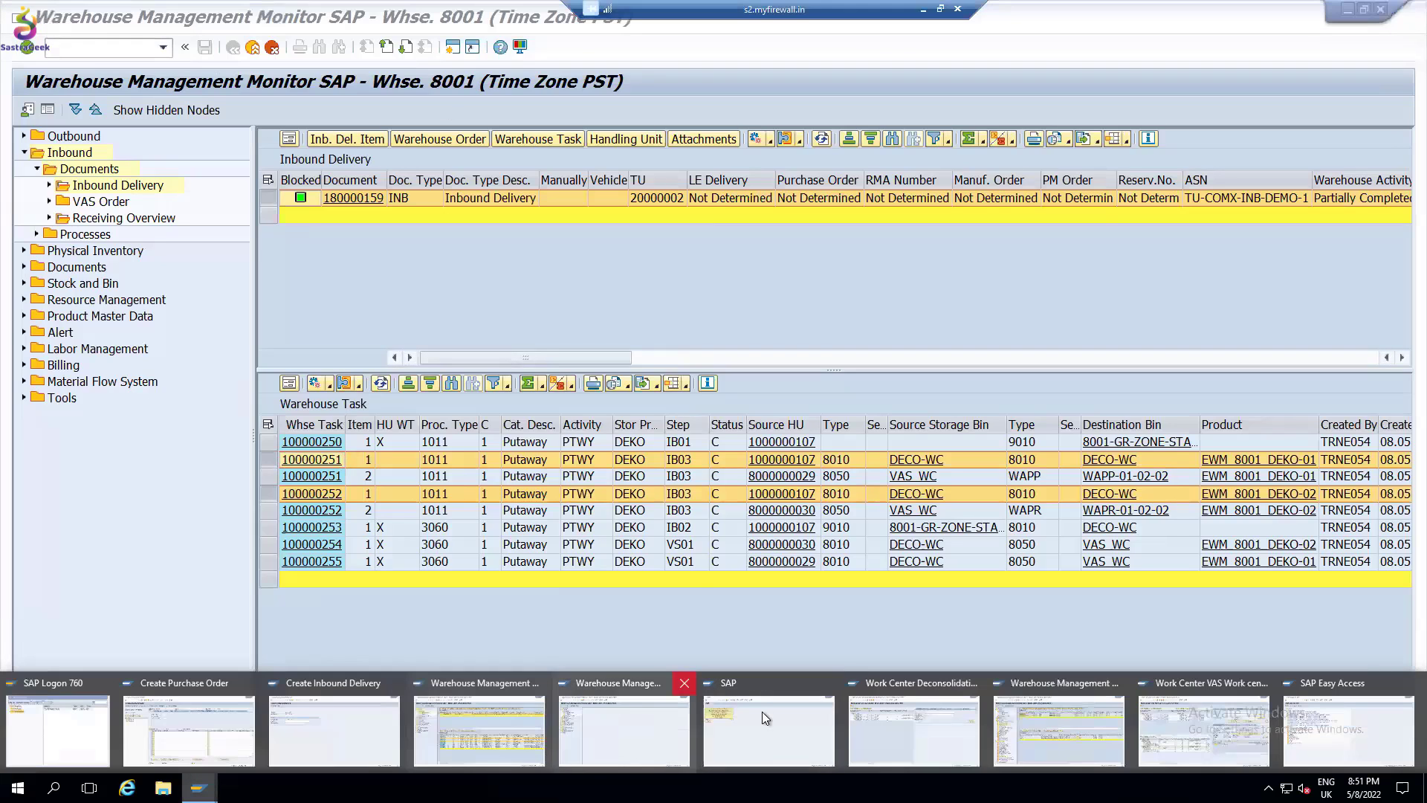
left_click(1304, 737)
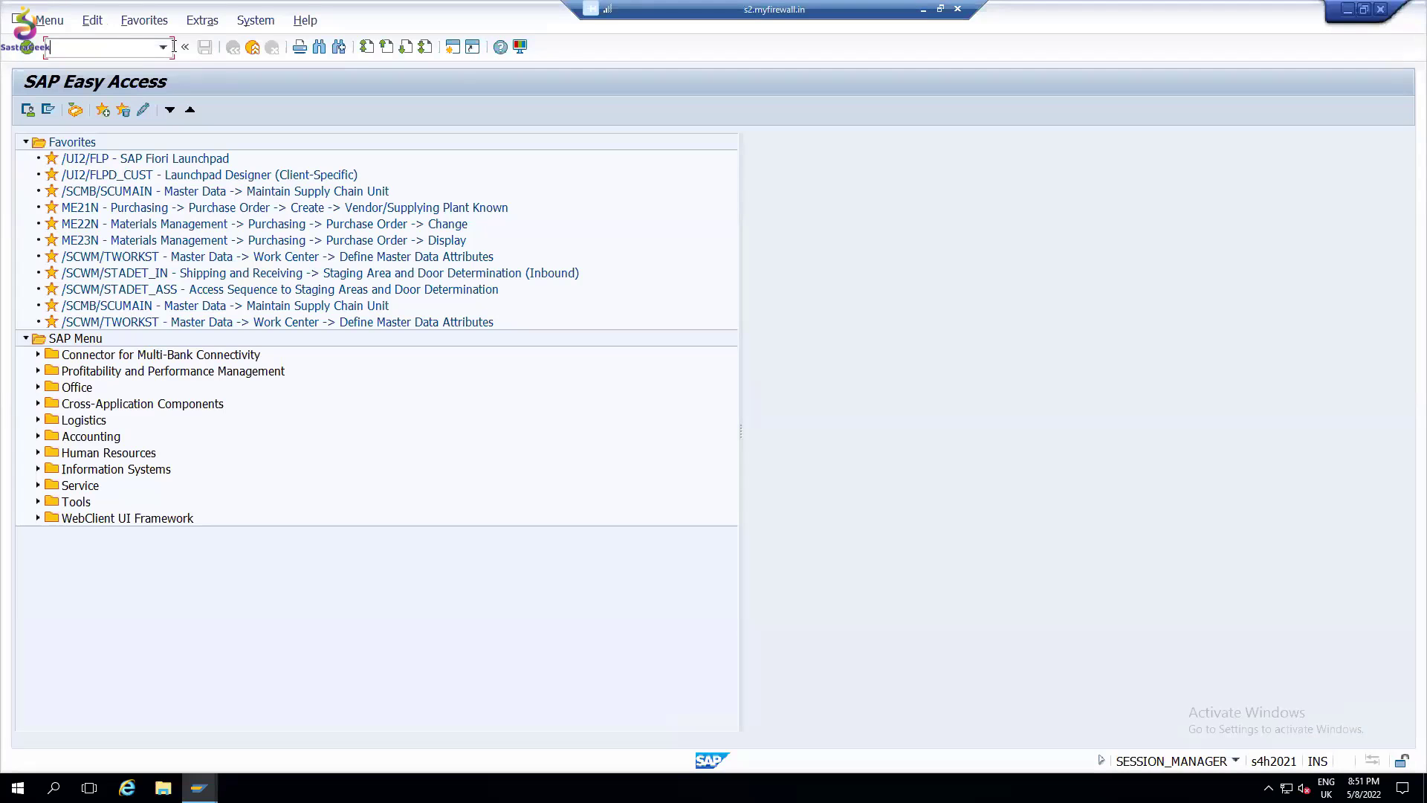
left_click(163, 47)
left_click(123, 94)
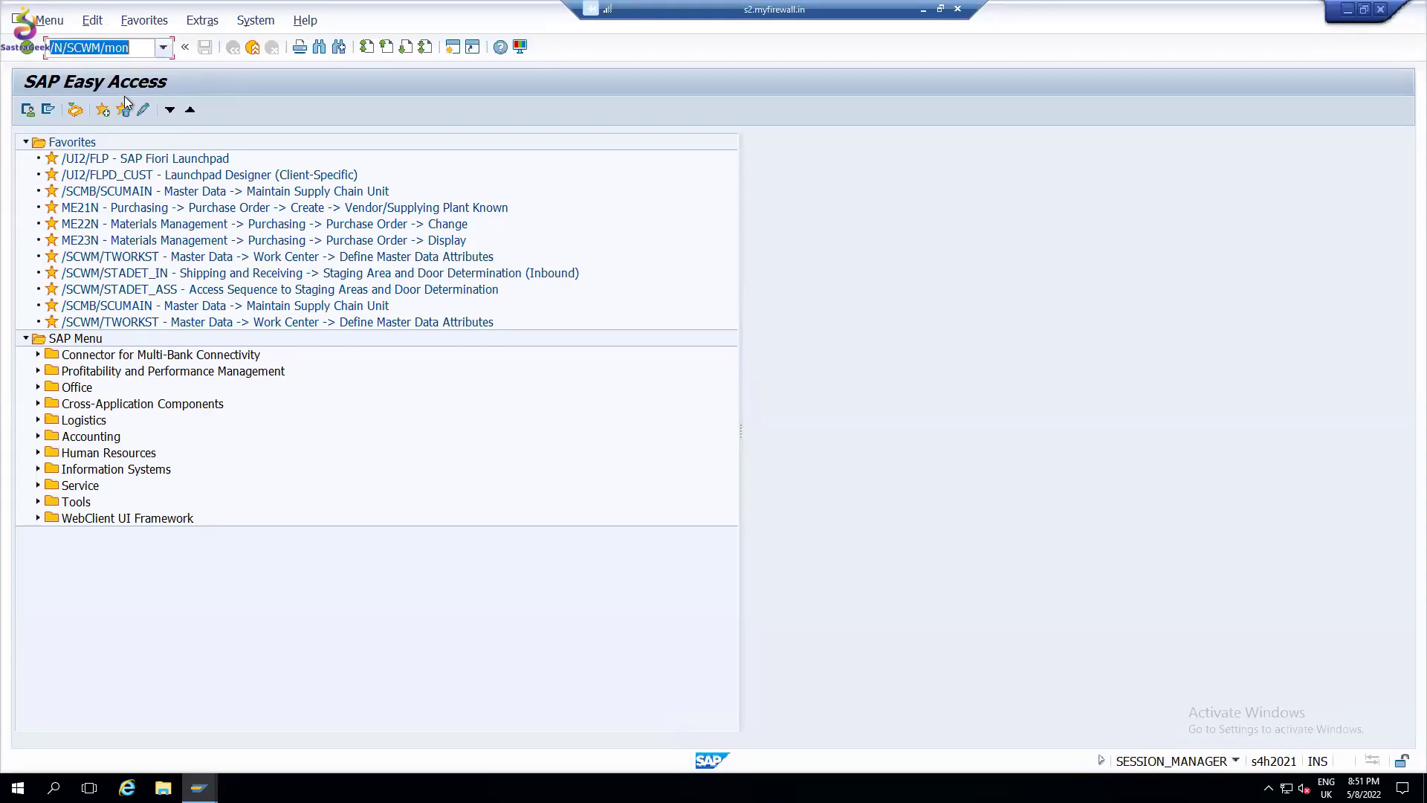
key("Return")
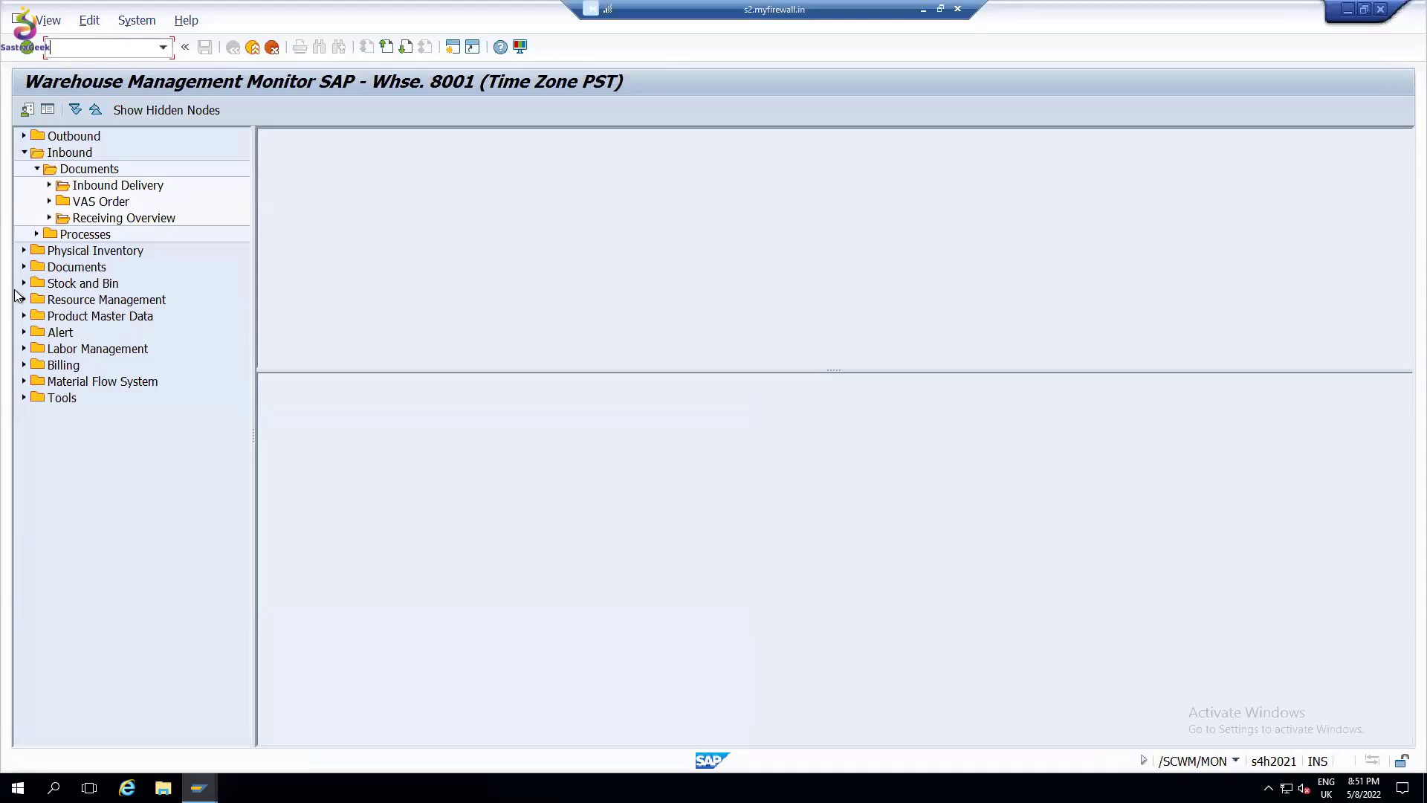
Expand the Stock and Bin node and open the selection screen for Stock Overview.
left_click(23, 284)
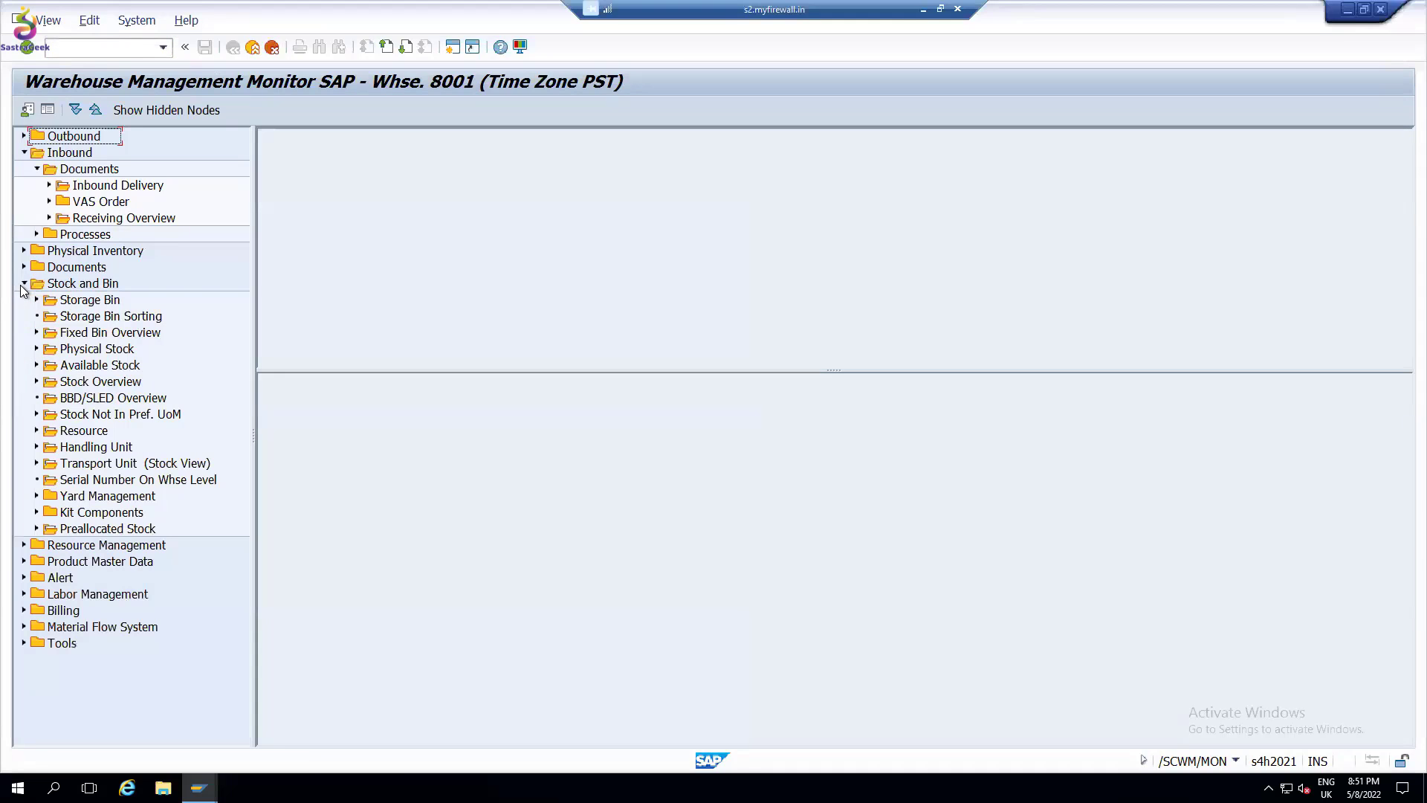
double_click(104, 447)
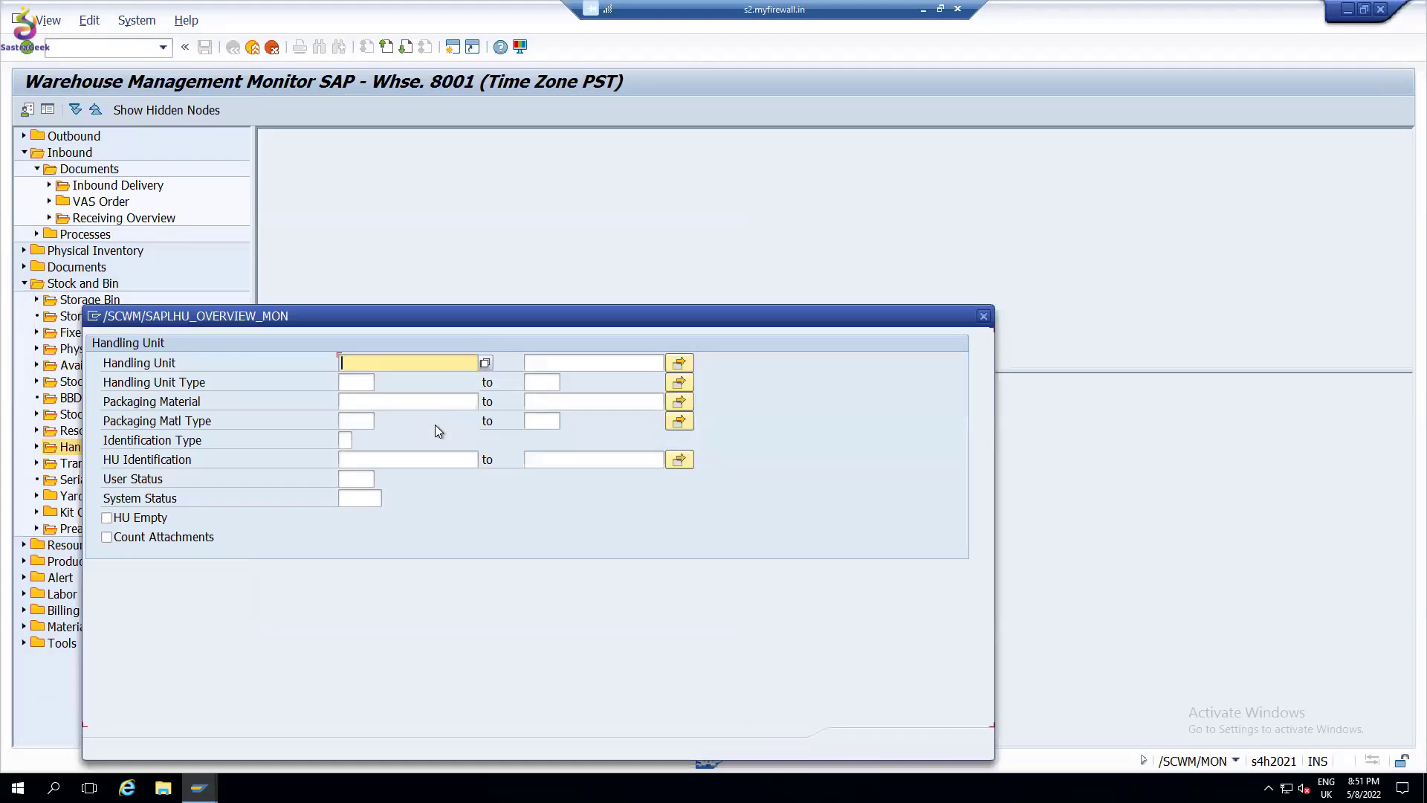
left_click(983, 316)
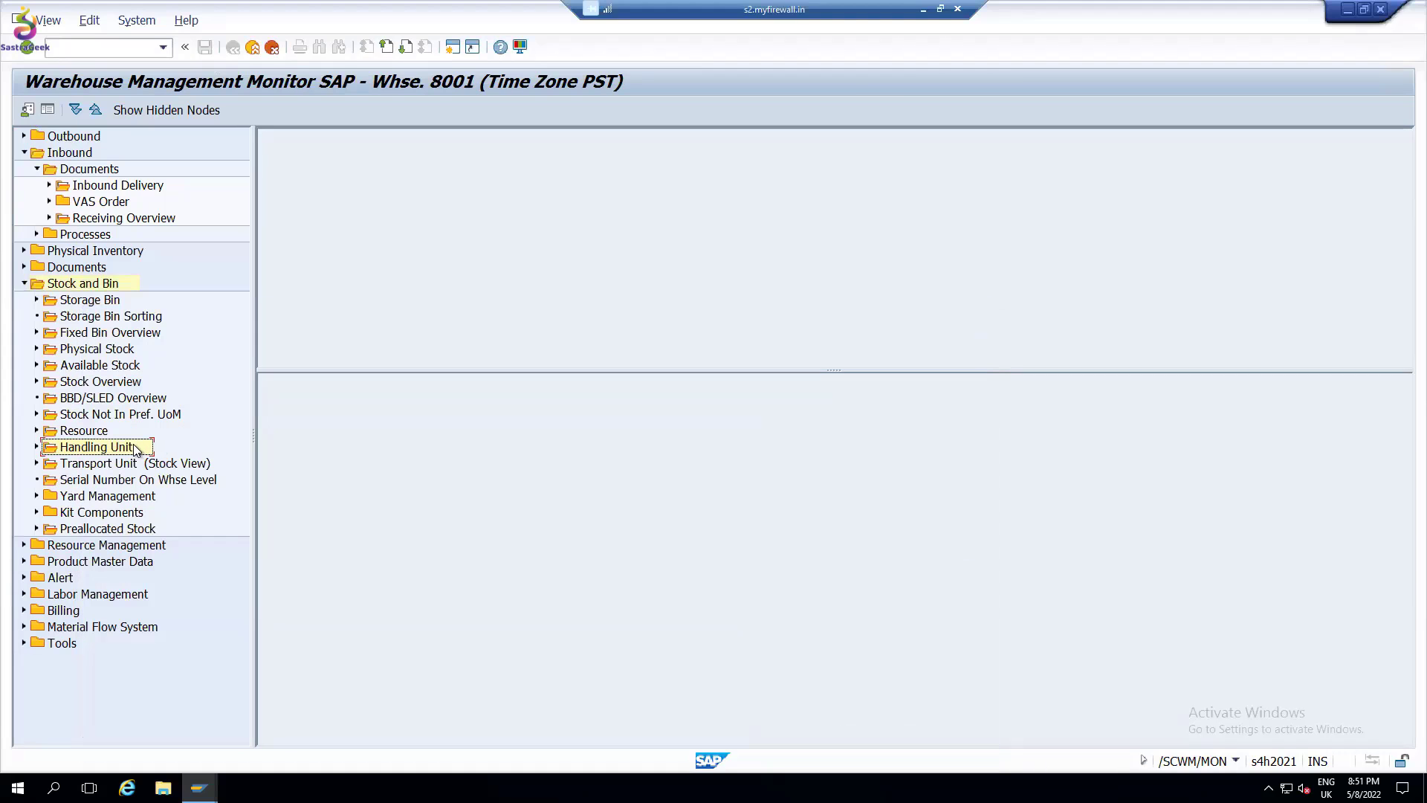
double_click(102, 382)
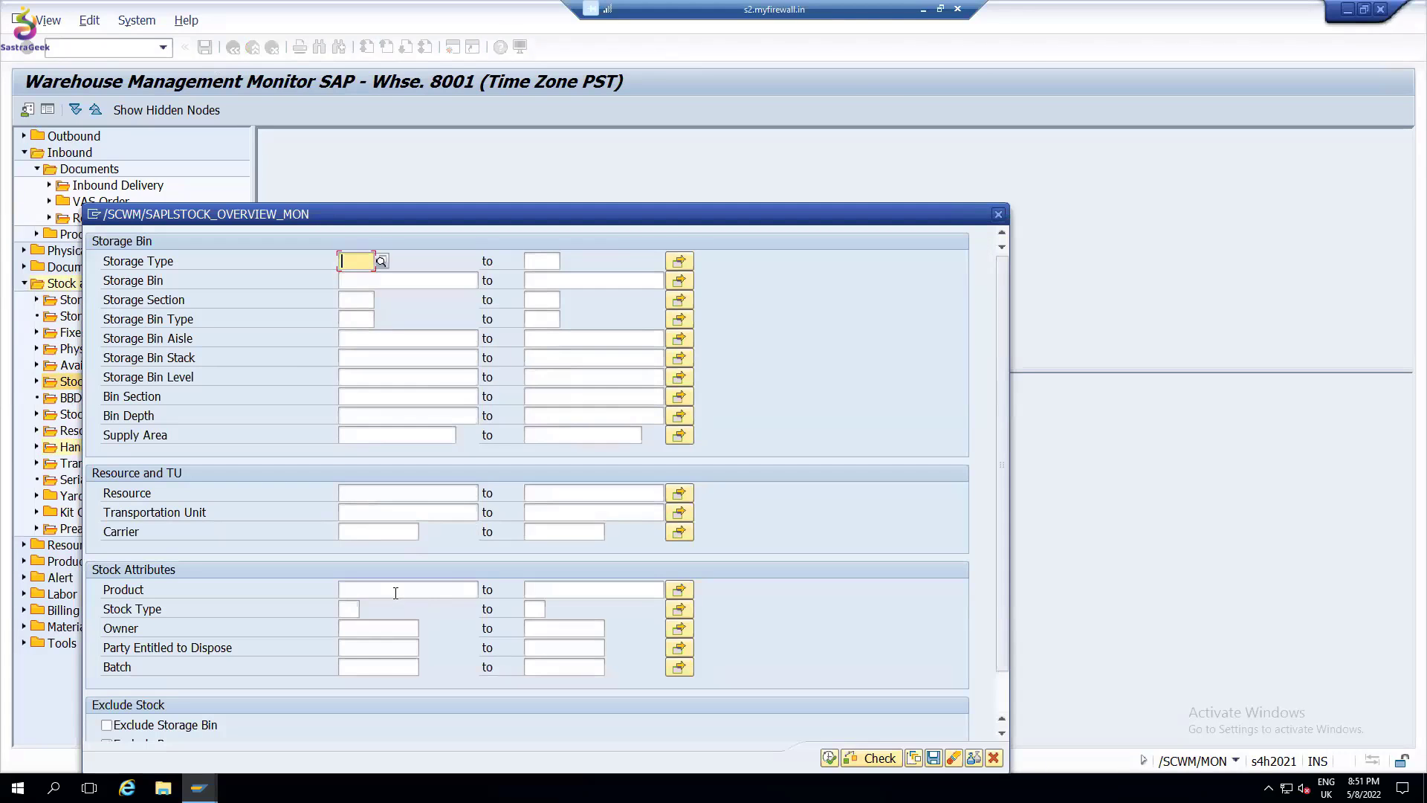
Open the multiple selection for Product and empty its first single value.
left_click(396, 592)
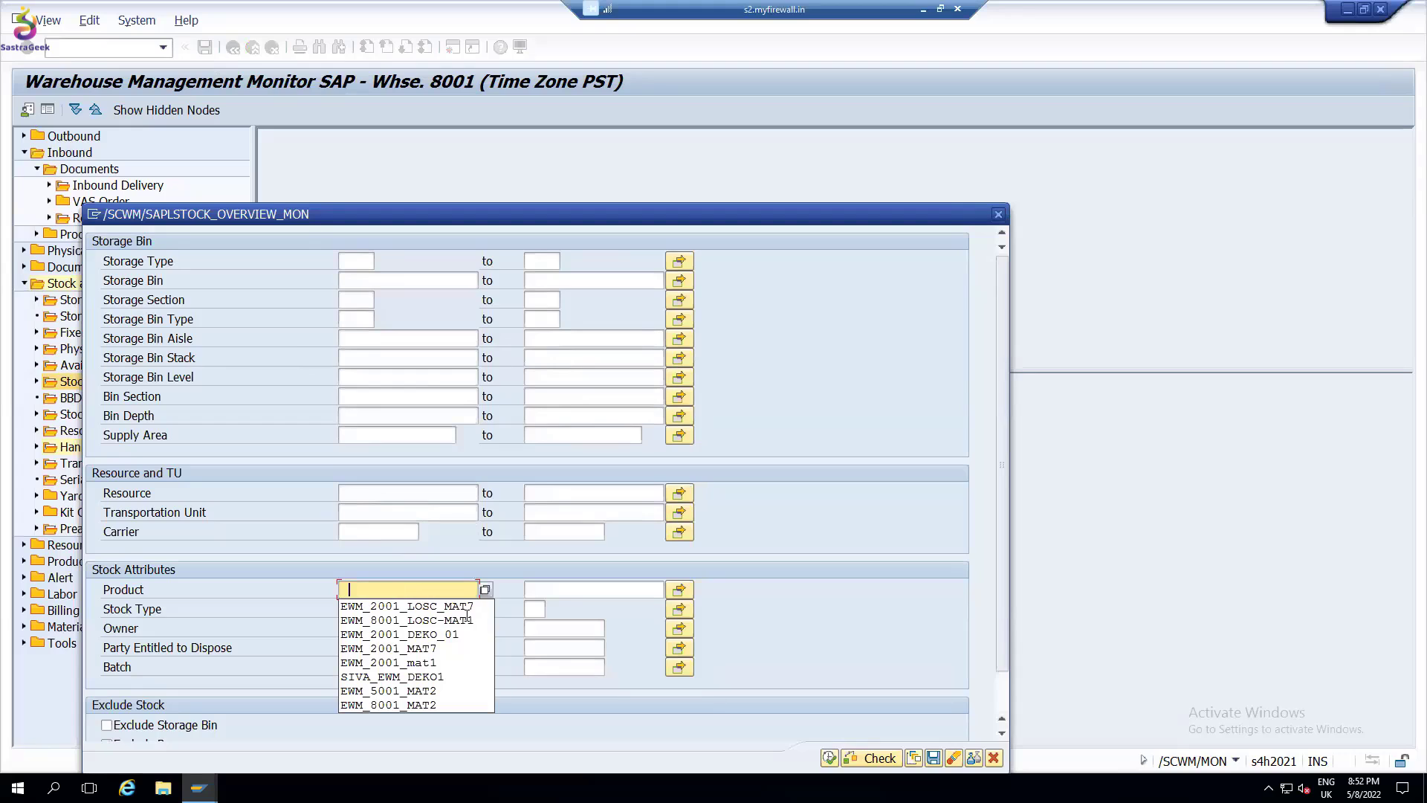
left_click(443, 680)
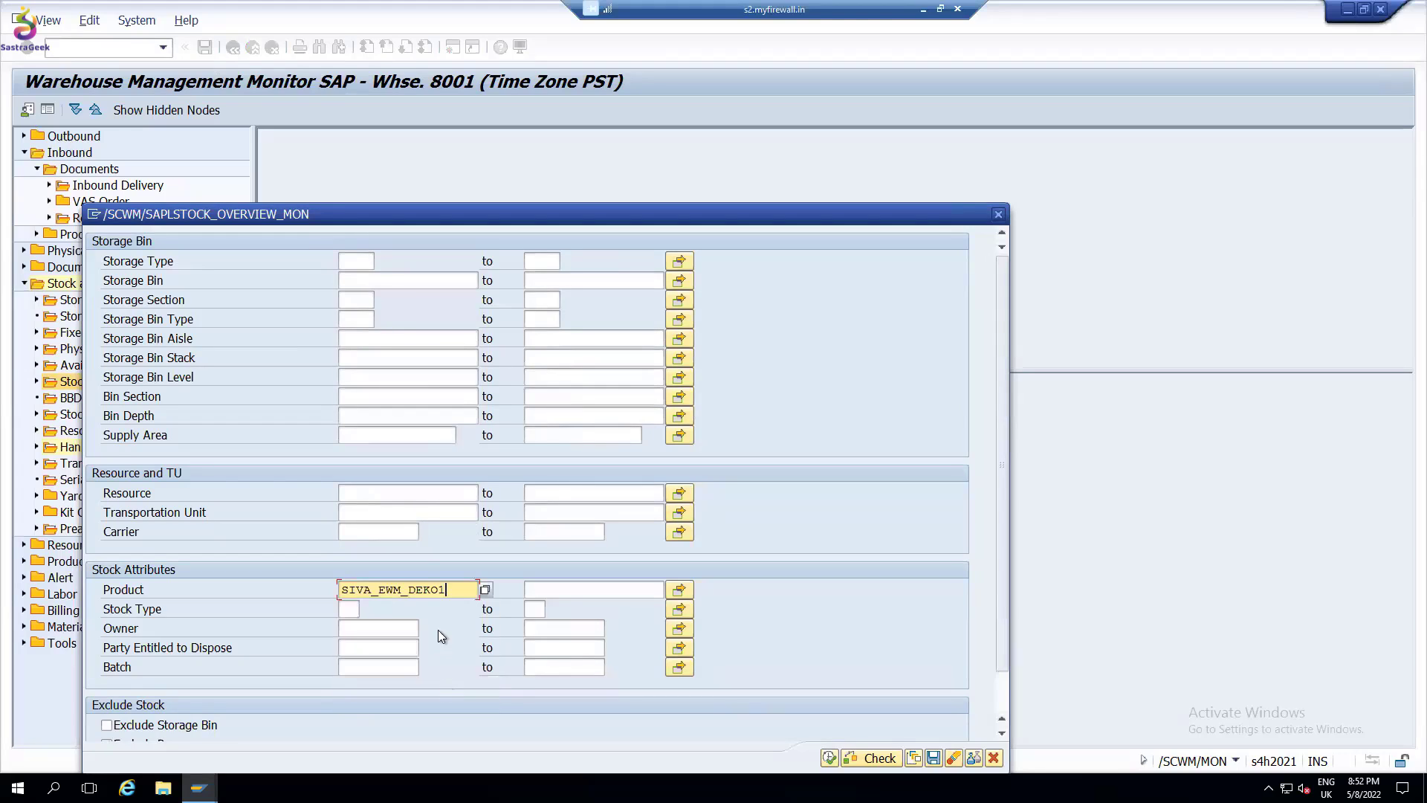
left_click(679, 590)
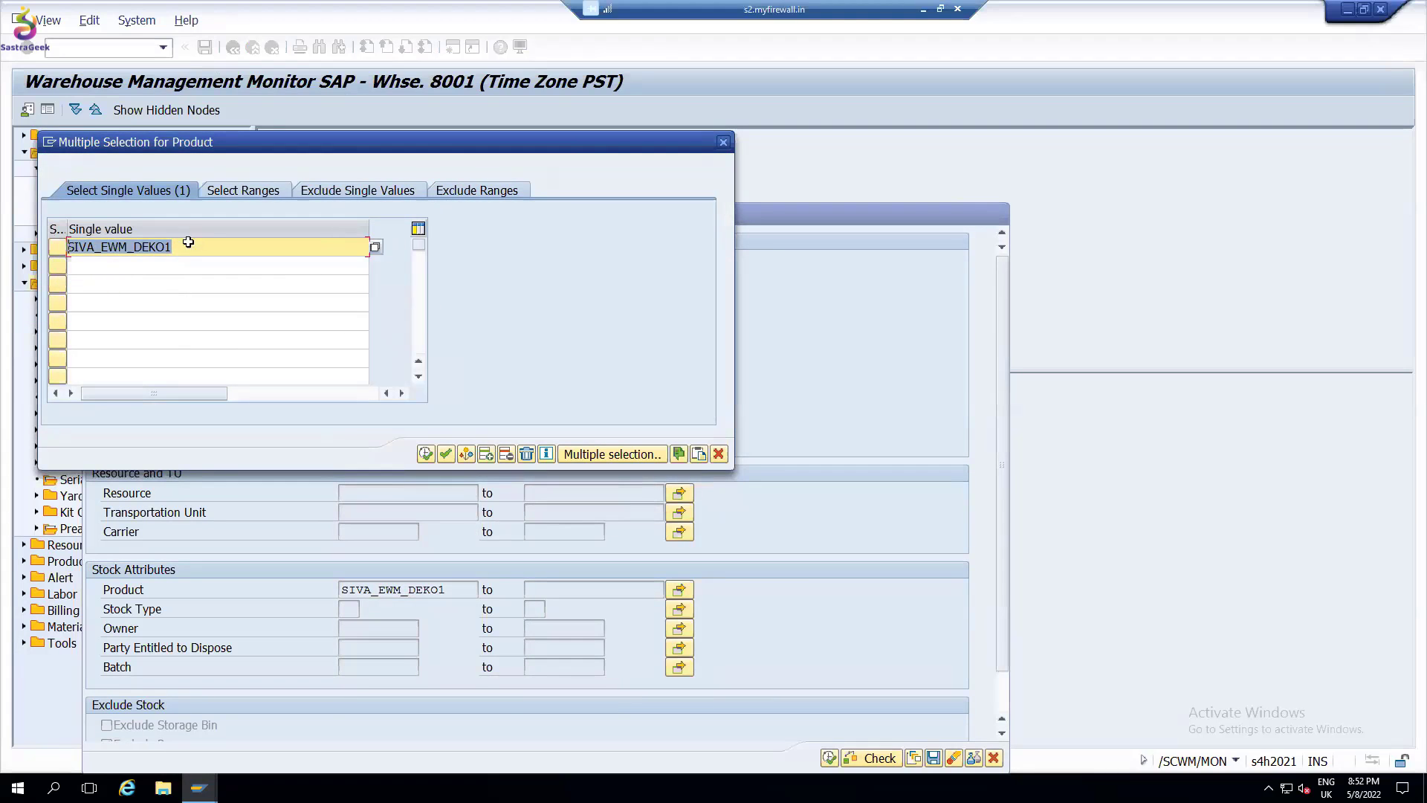
key("Delete")
key("F4")
left_click(729, 252)
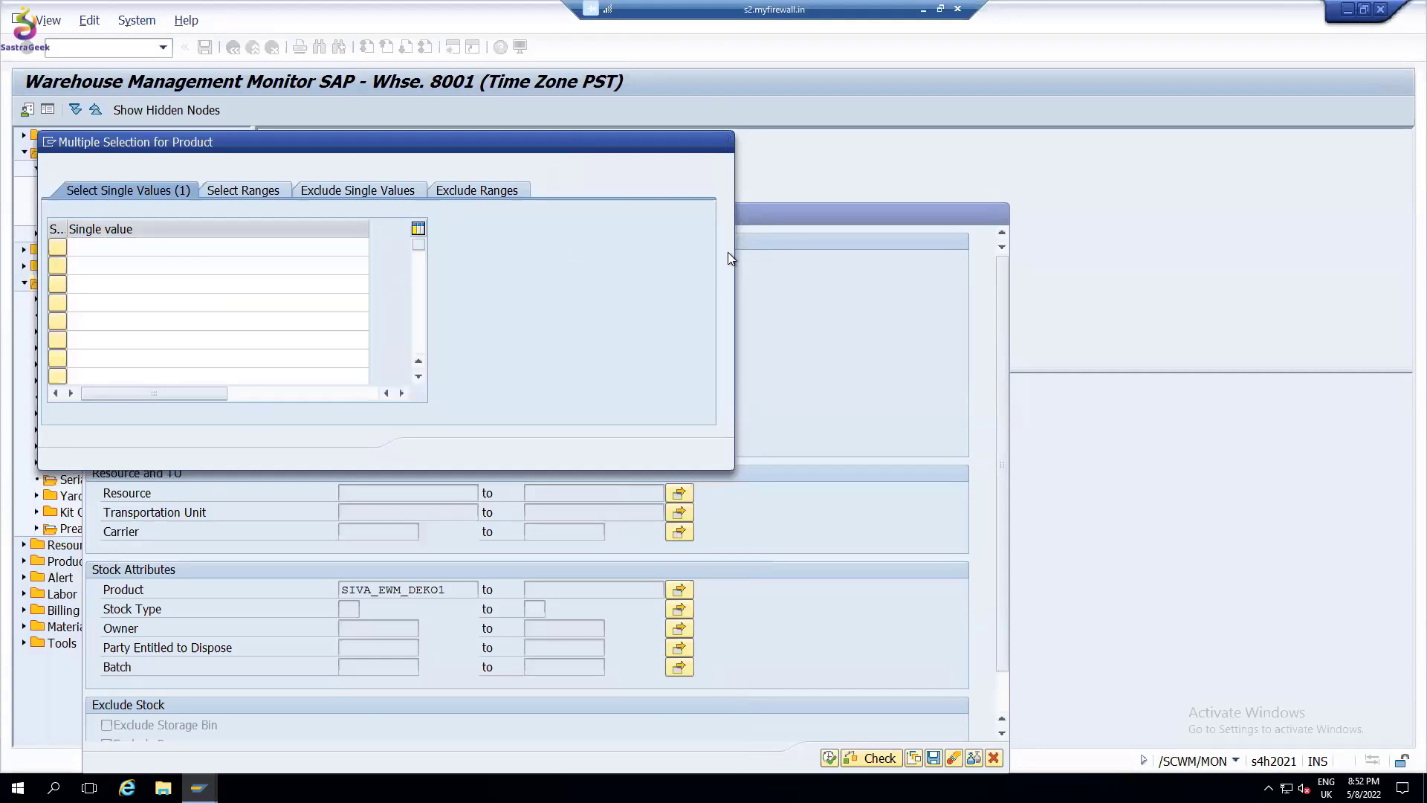
Fill the first two single values of the product selection with EWM_2001_DEKO_01 from the earlier entries.
left_click(159, 245)
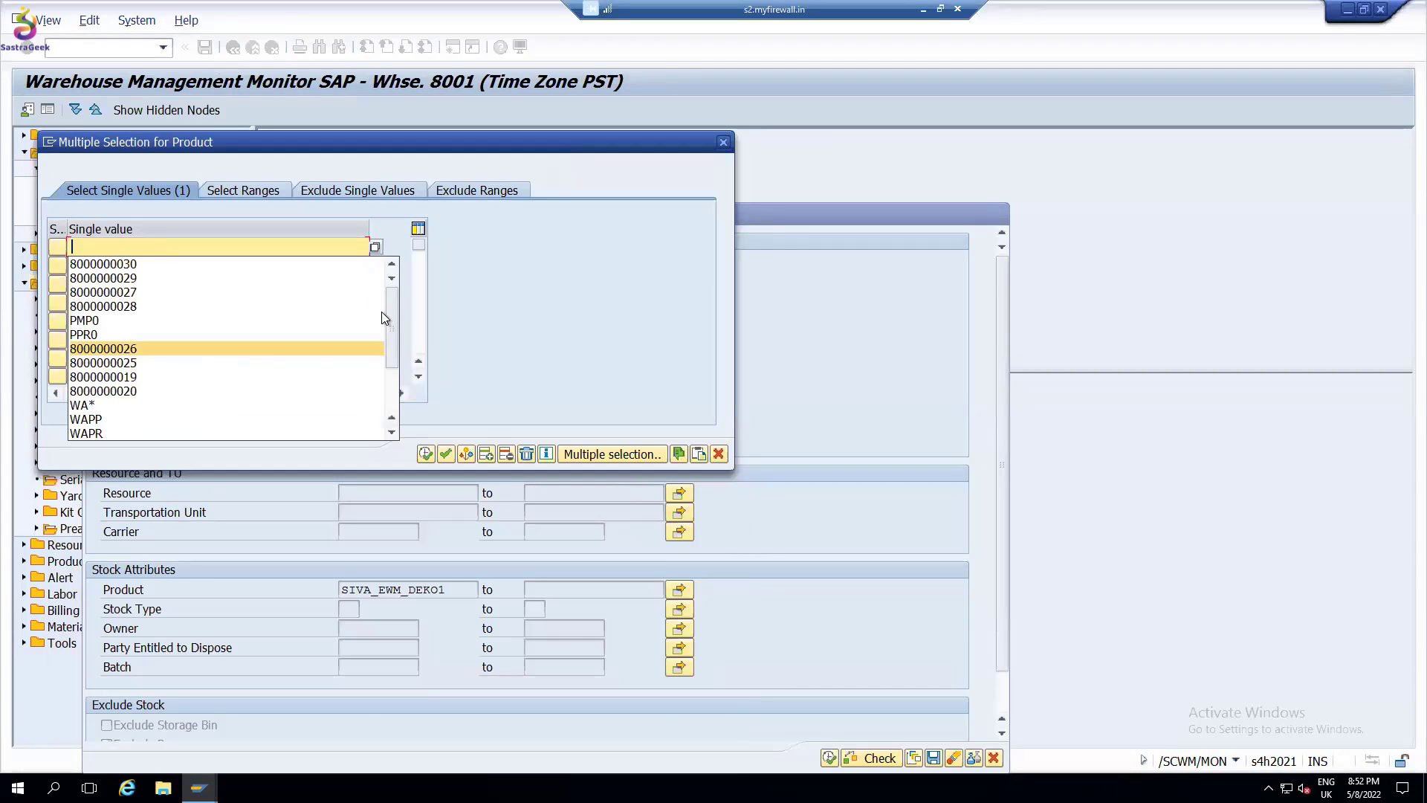
left_click(391, 414)
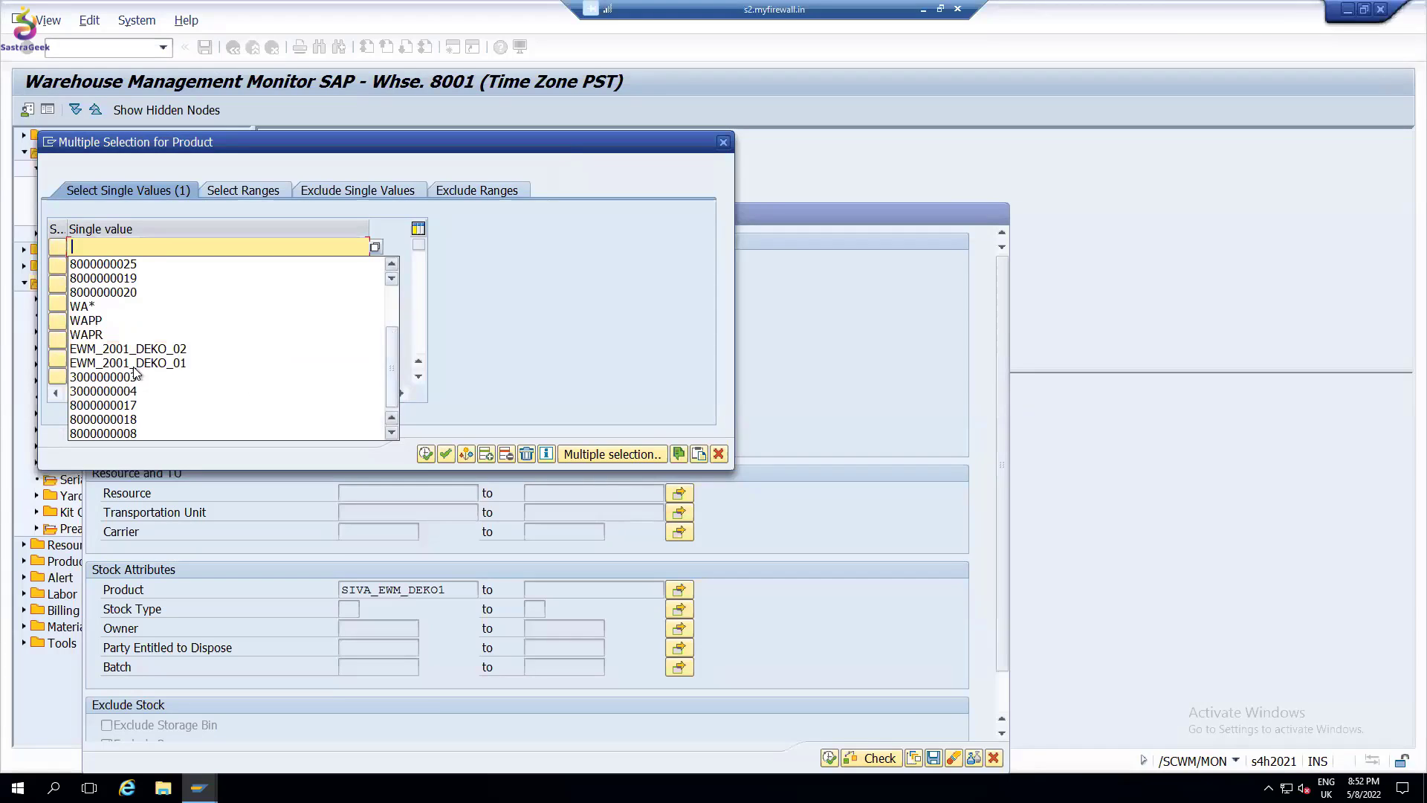
left_click(171, 364)
left_click(132, 263)
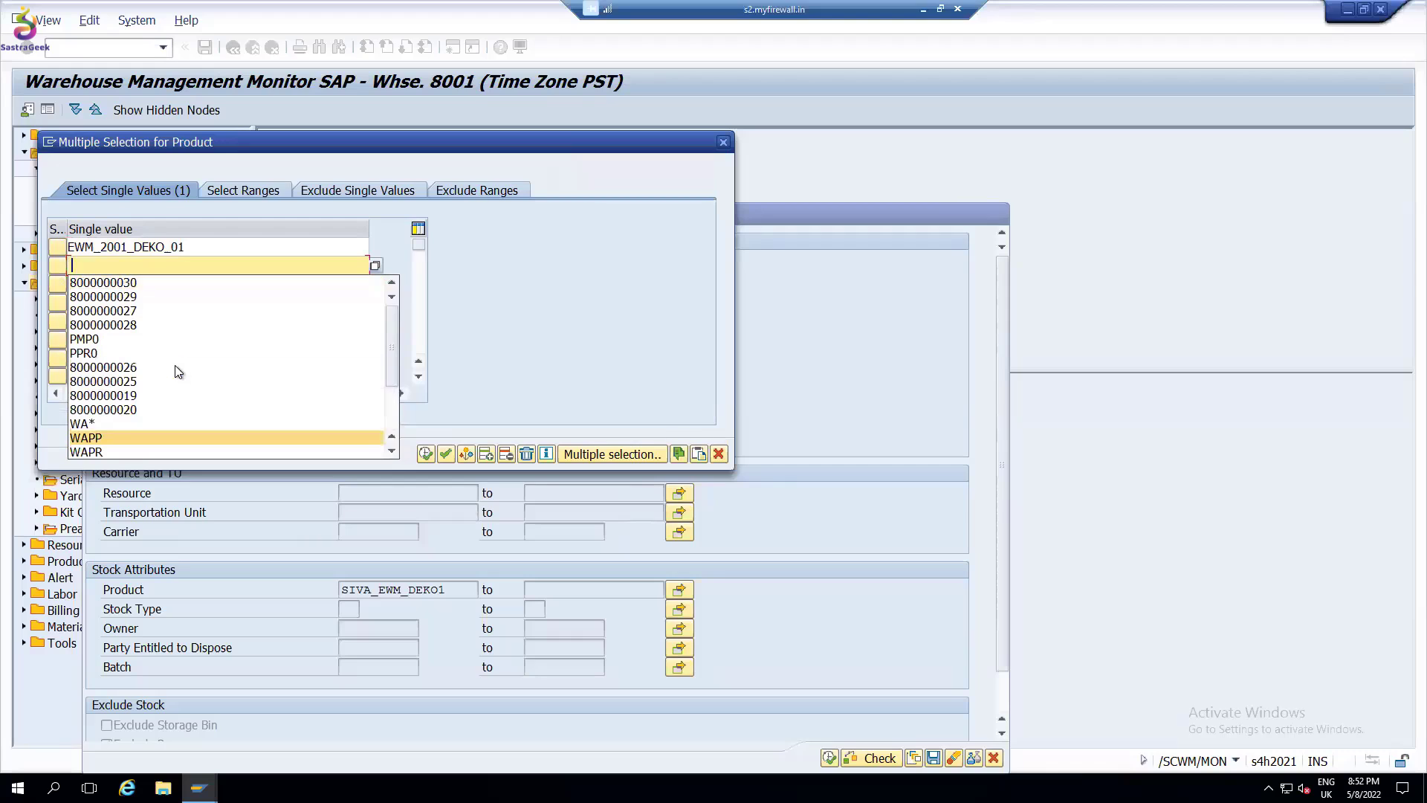
scroll(171, 372, "down", 2)
left_click(168, 394)
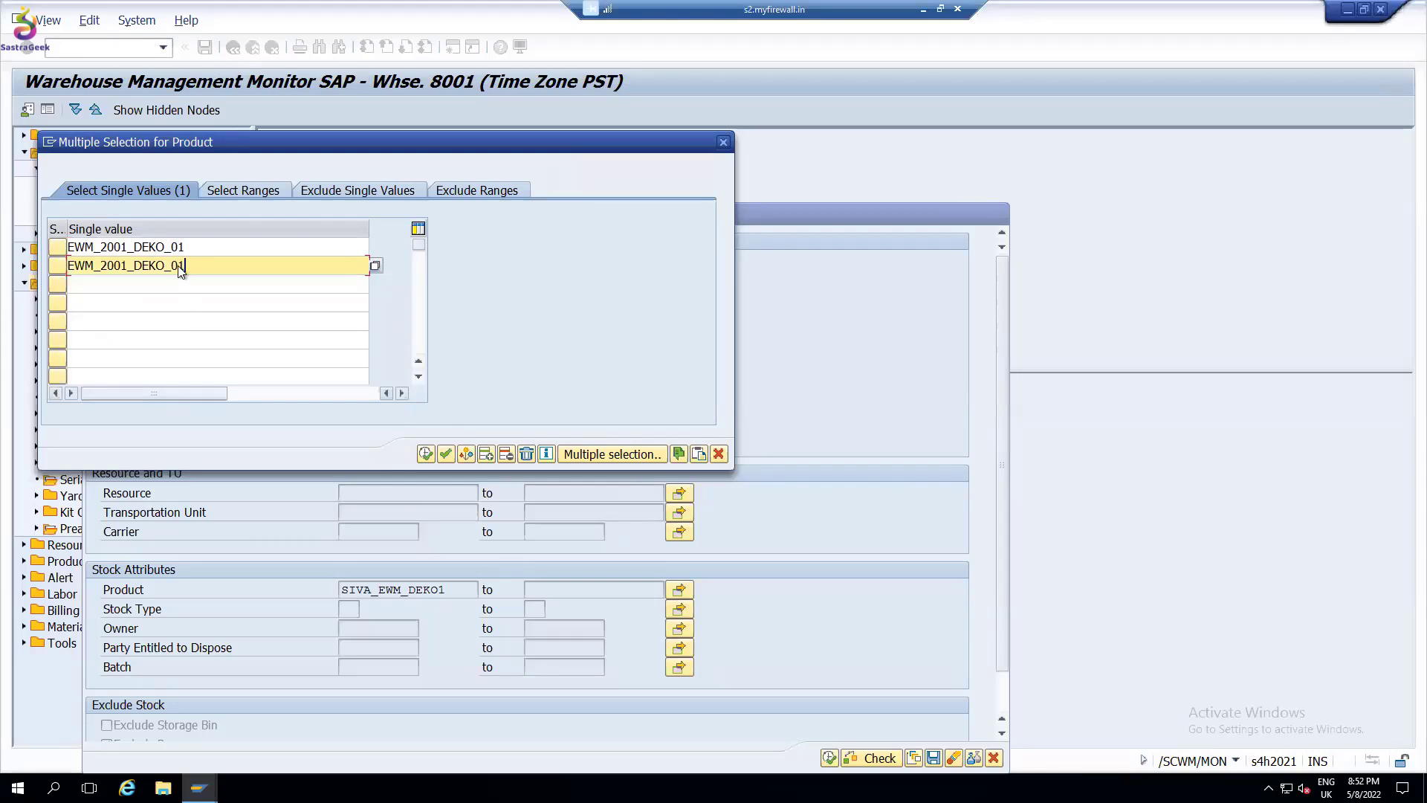
Change the two product values to EWM_8001_DEKO_01 and EWM_8001_DEKO_02, accept them and run the stock overview.
left_click(178, 246)
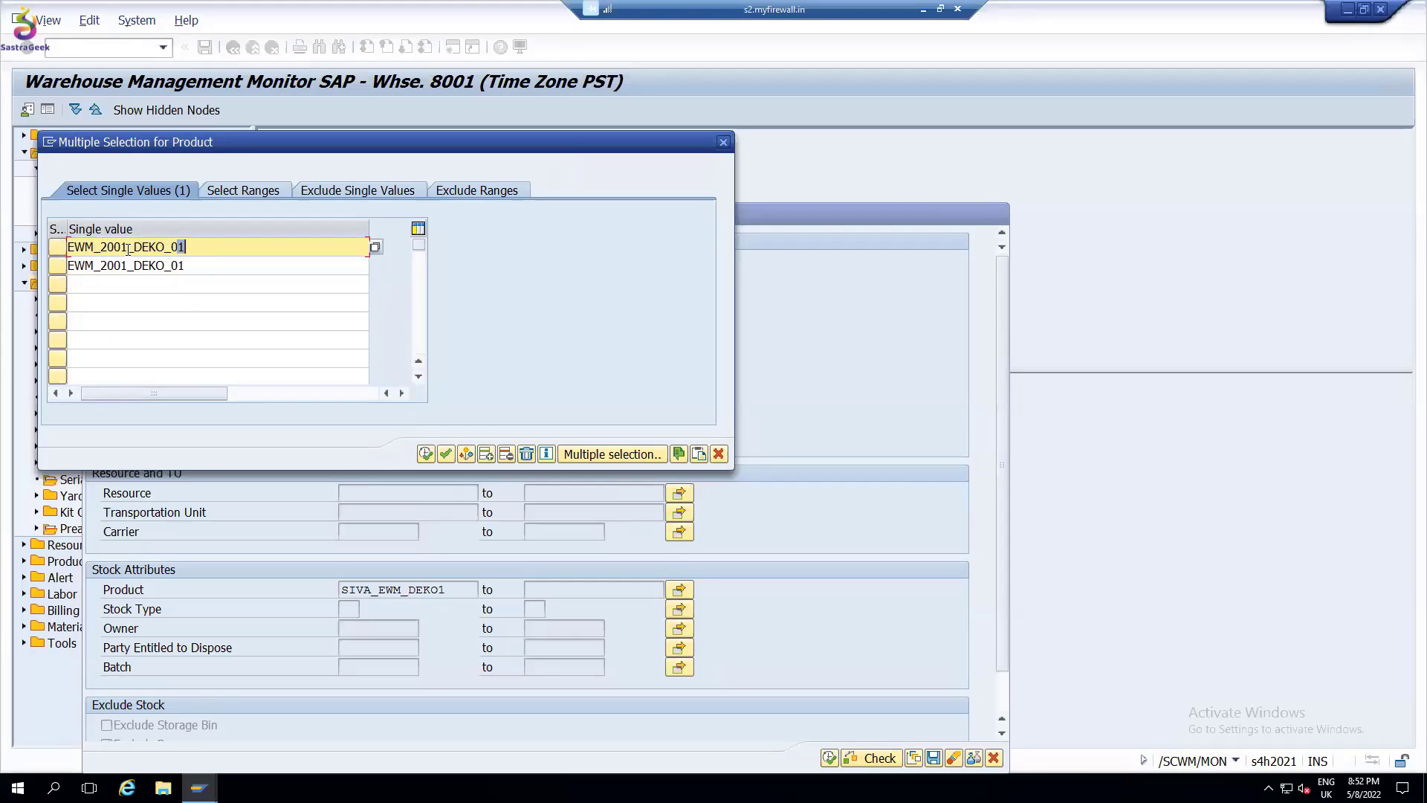
left_click(101, 248)
key("Delete")
type("8")
left_click(100, 266)
key("Delete")
type("8")
left_click(186, 265)
key("BackSpace")
type("2")
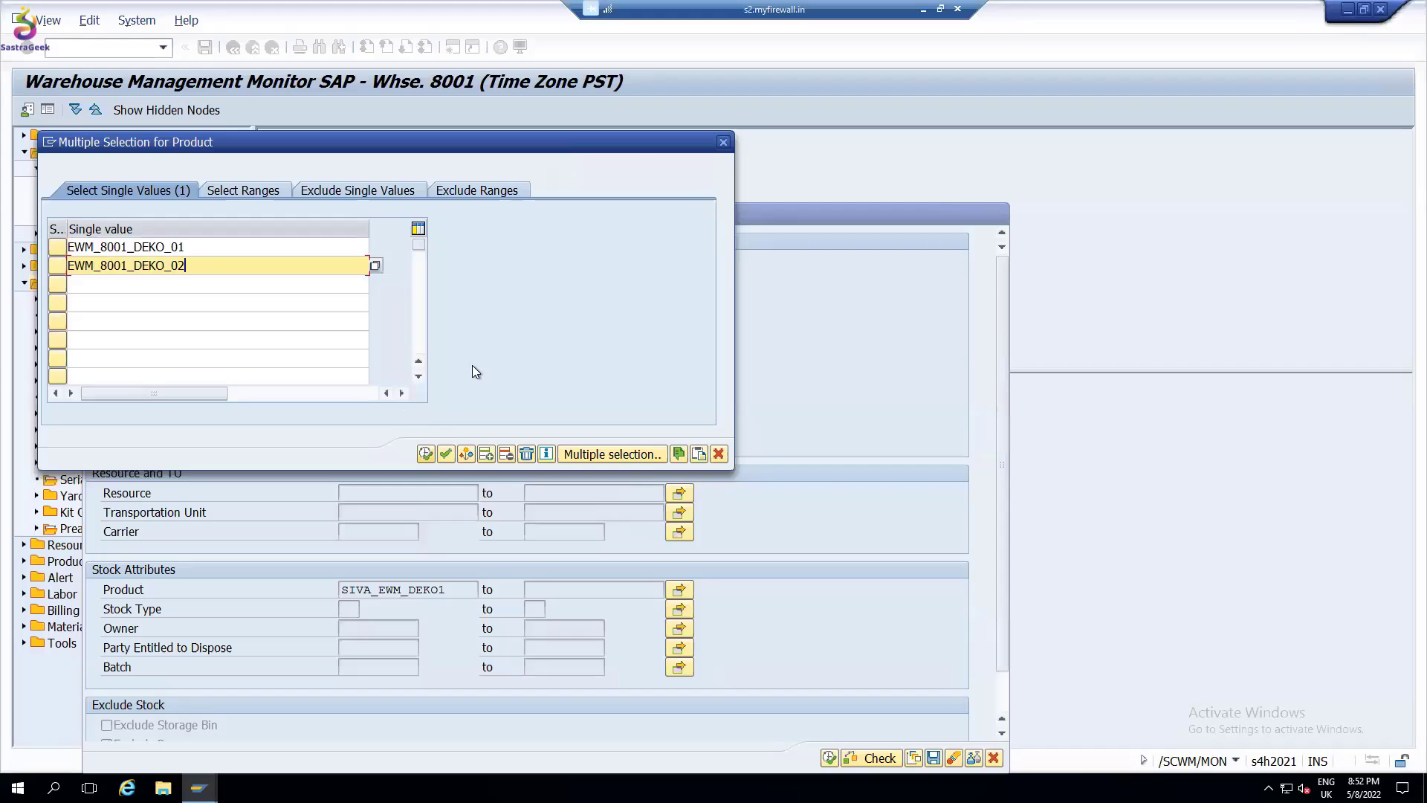
key("F8")
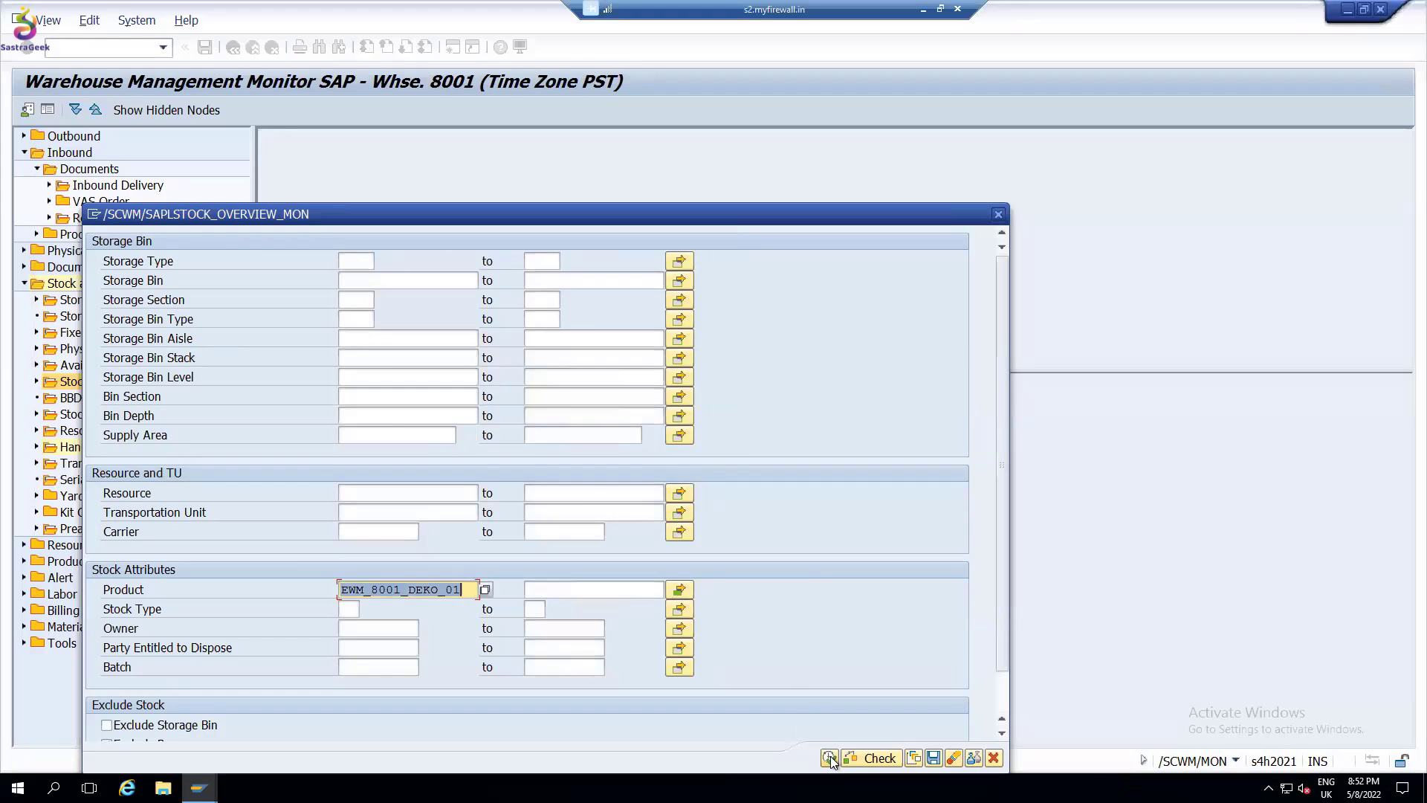
left_click(830, 759)
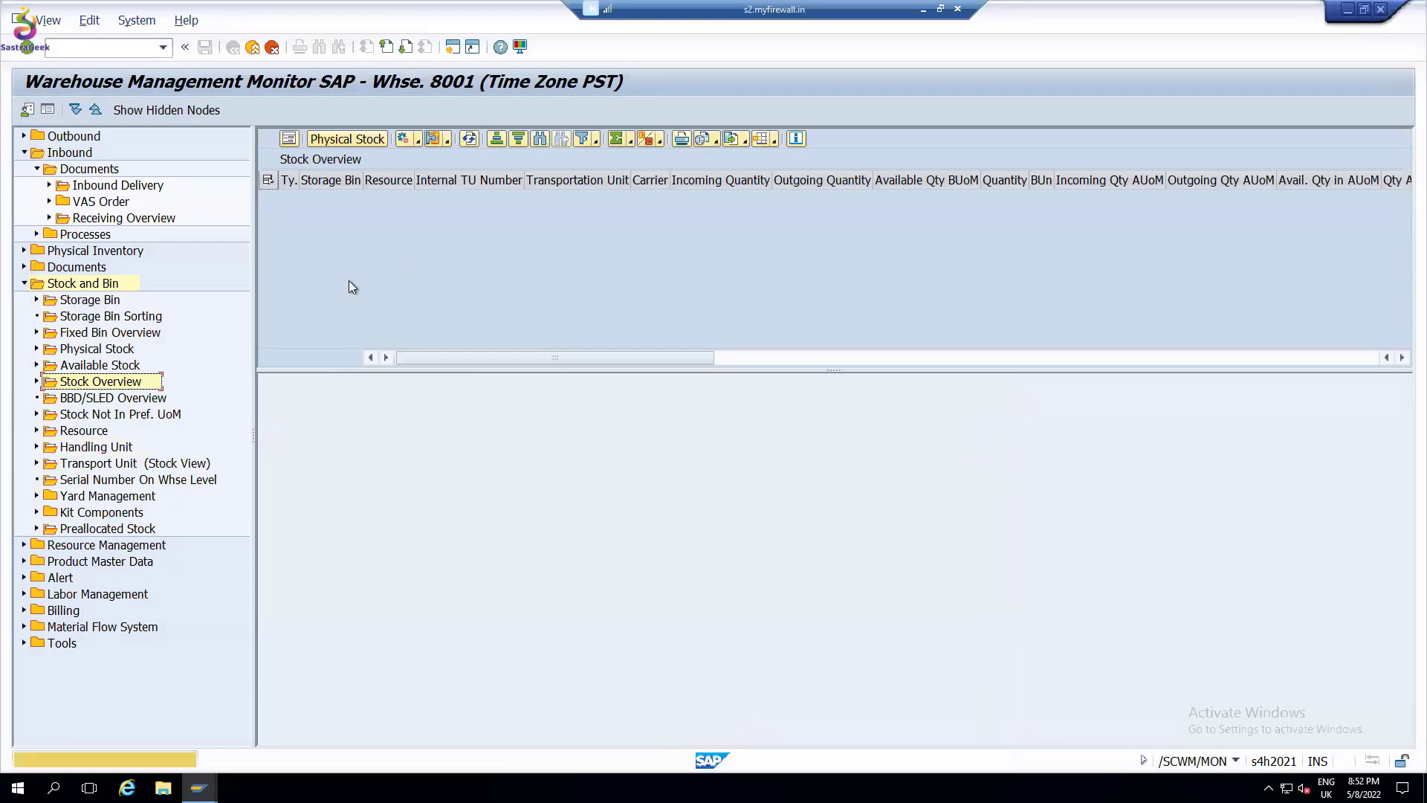
Recheck both product values in the Stock Overview selection and run the query again.
left_click(131, 381)
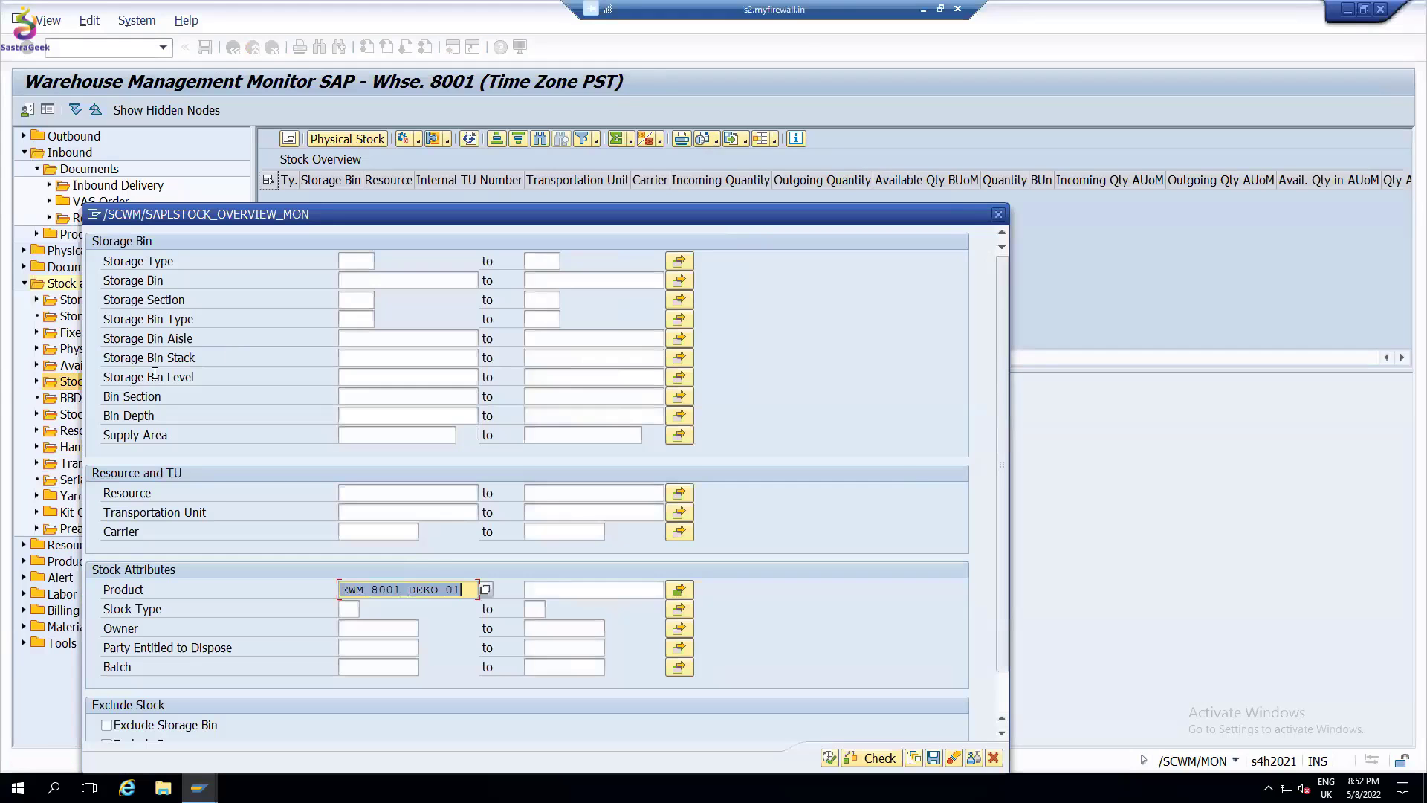
left_click(665, 587)
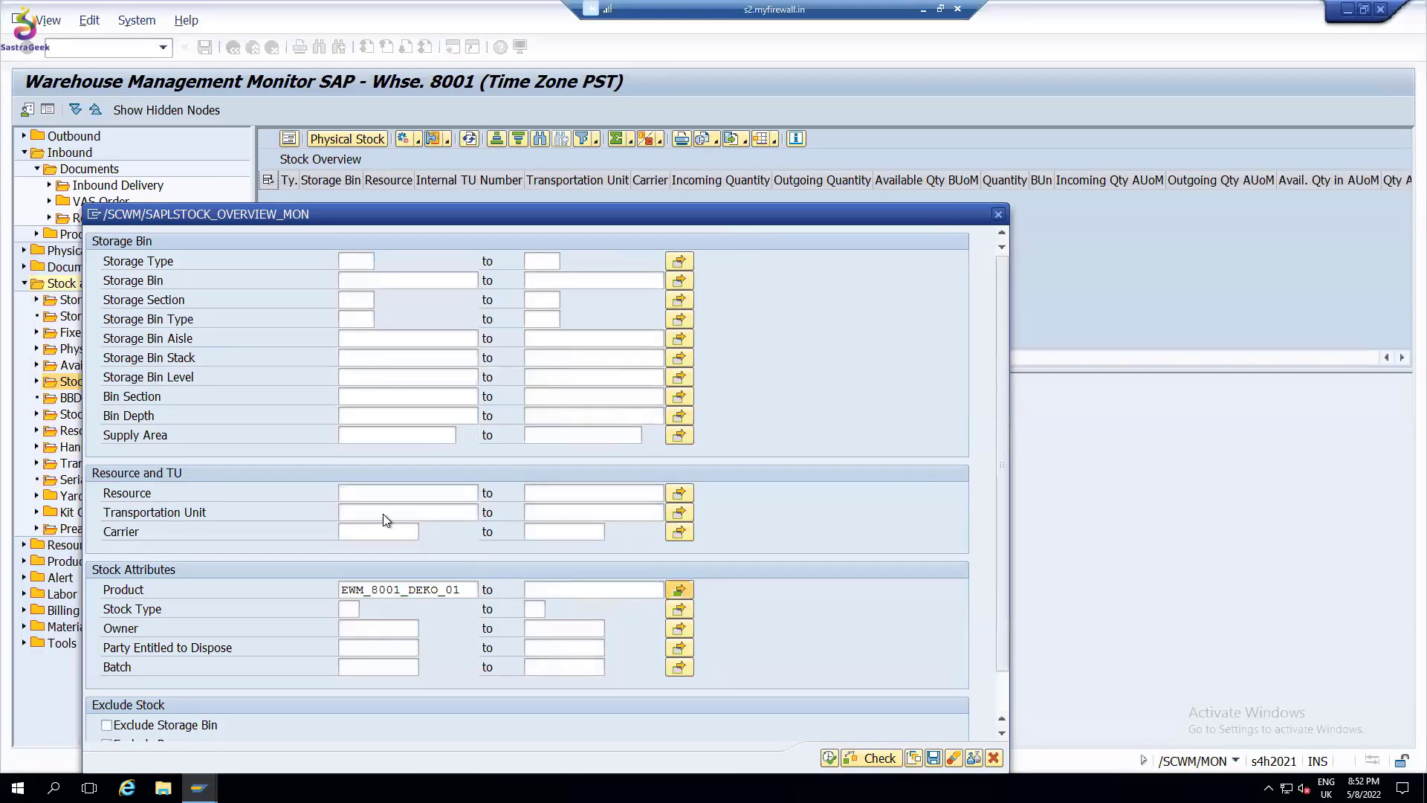
left_click(197, 252)
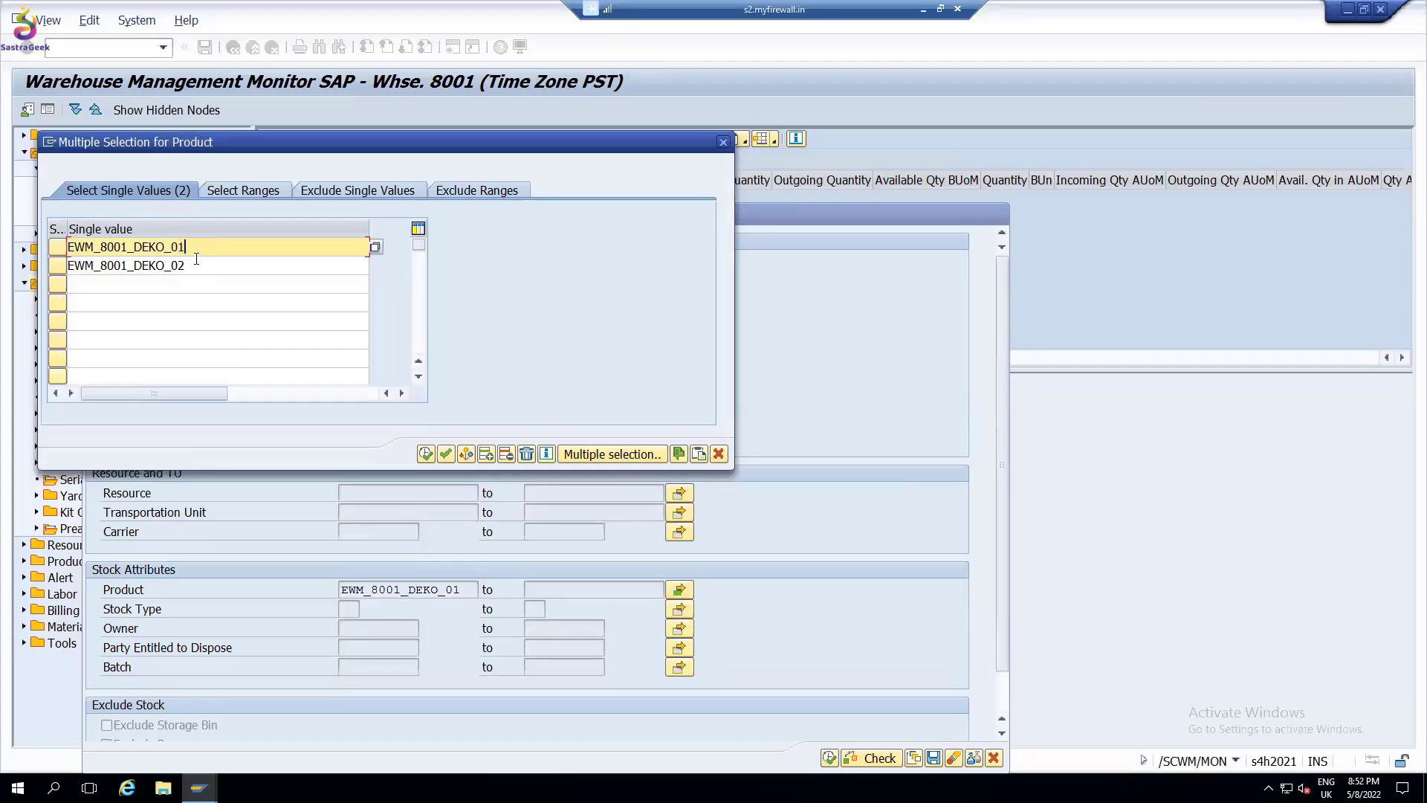
left_click(196, 259)
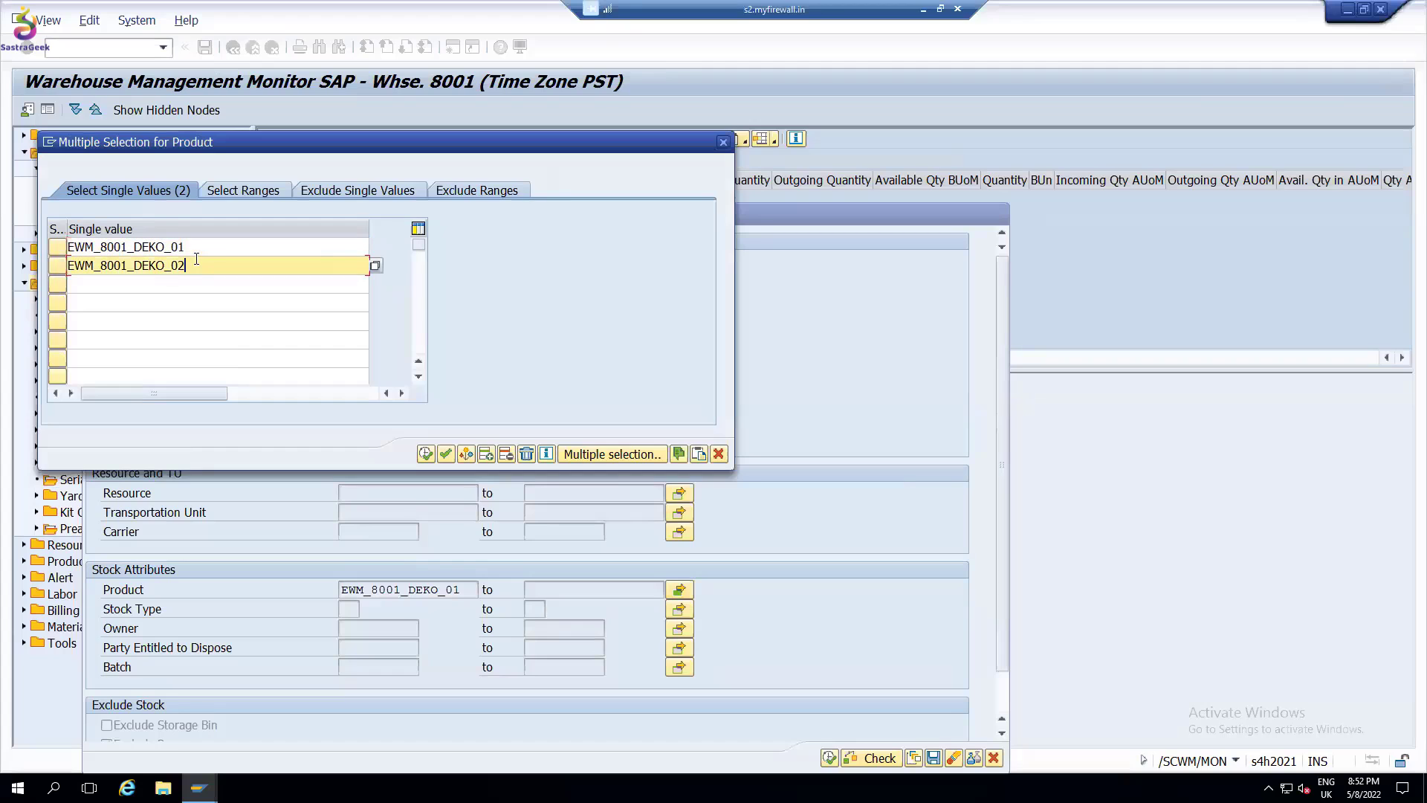
left_click(426, 454)
key("F8")
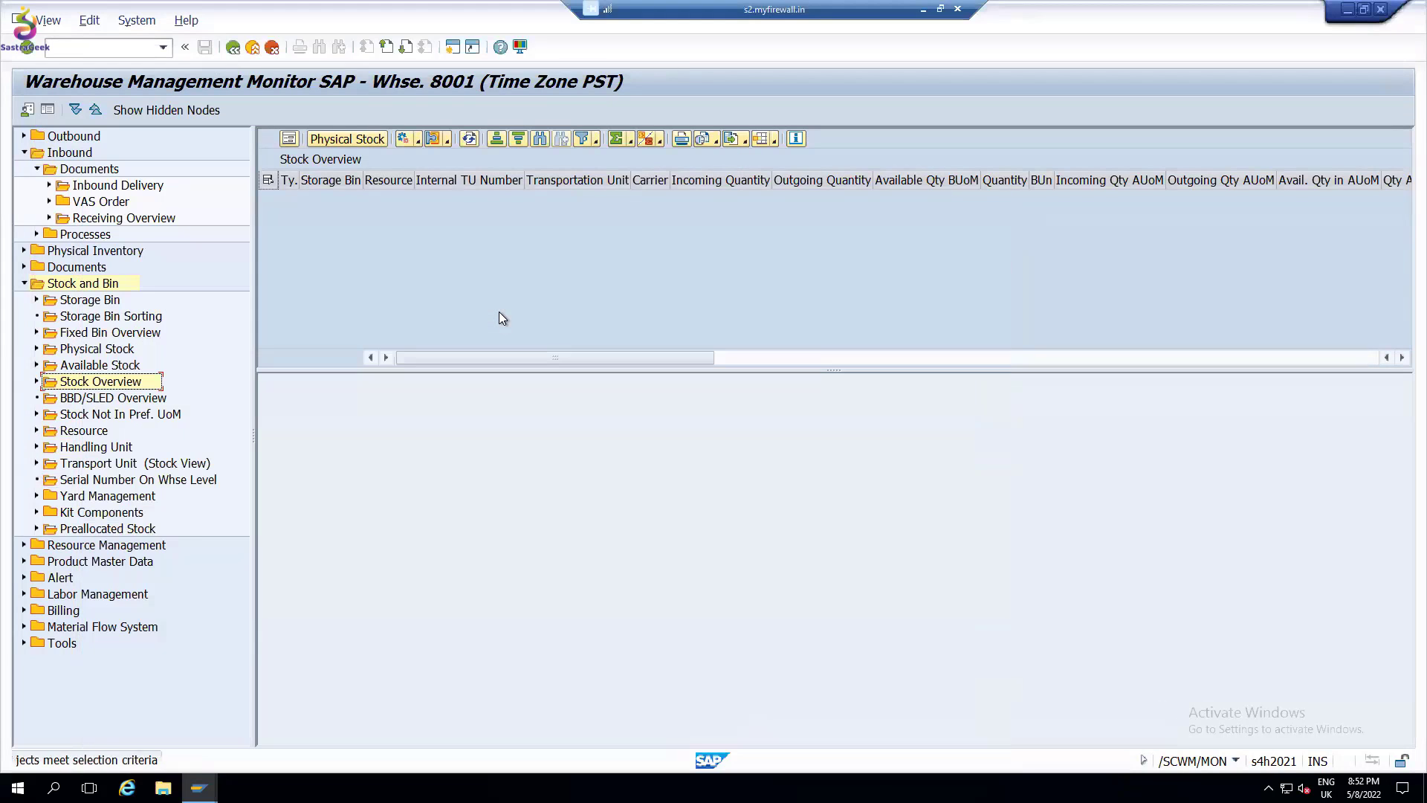
Reconfirm warehouse number 8001 with monitor SAP and reopen the Stock Overview selection.
left_click(28, 109)
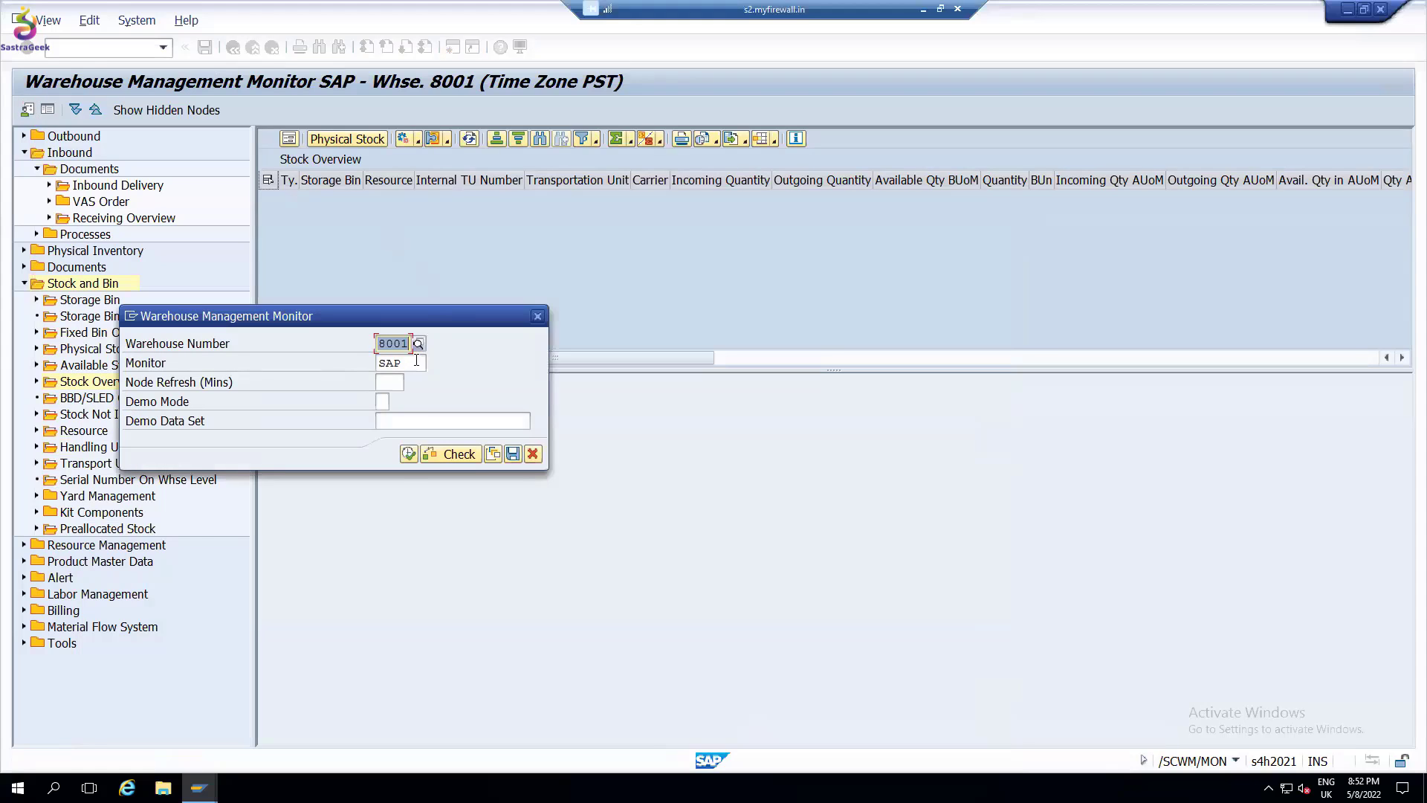
left_click(409, 454)
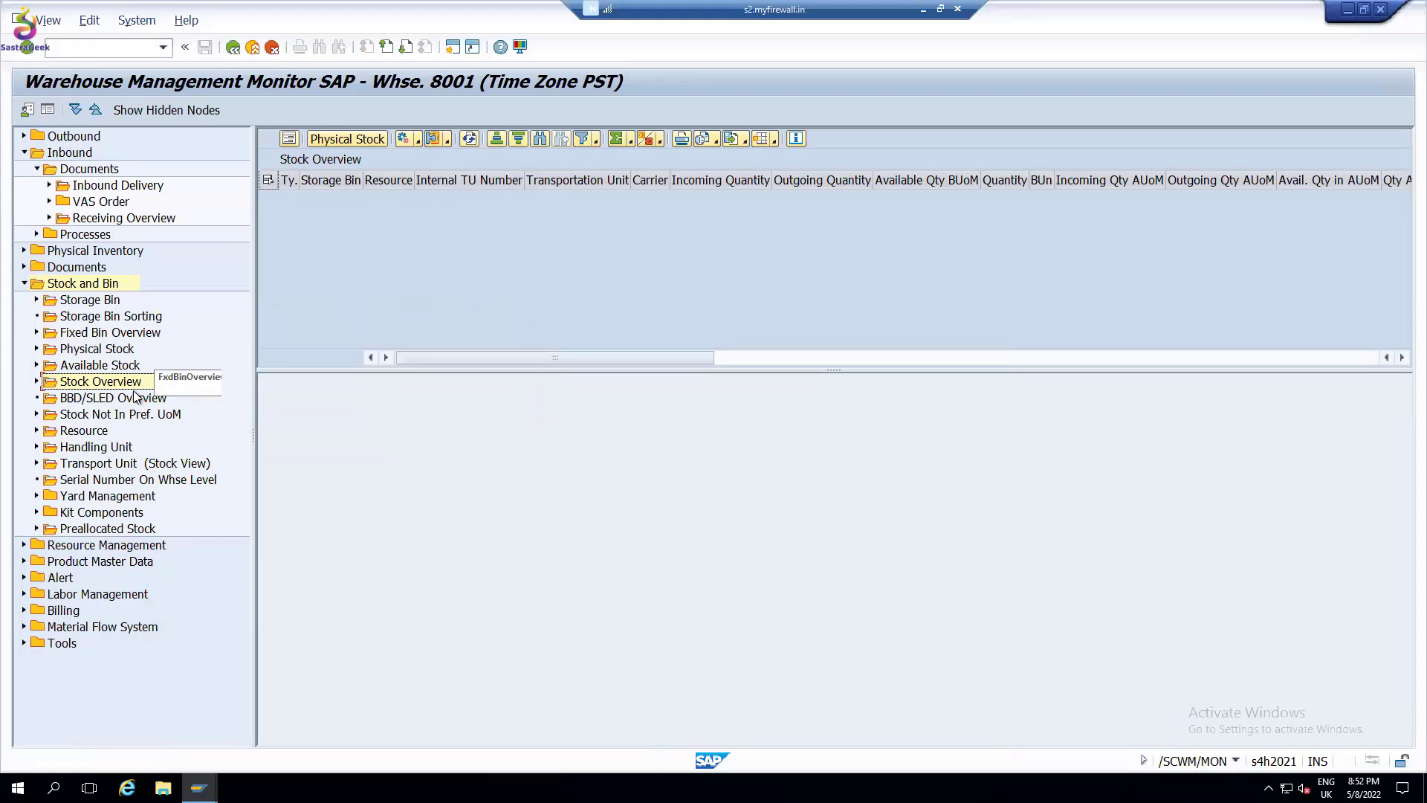
double_click(104, 381)
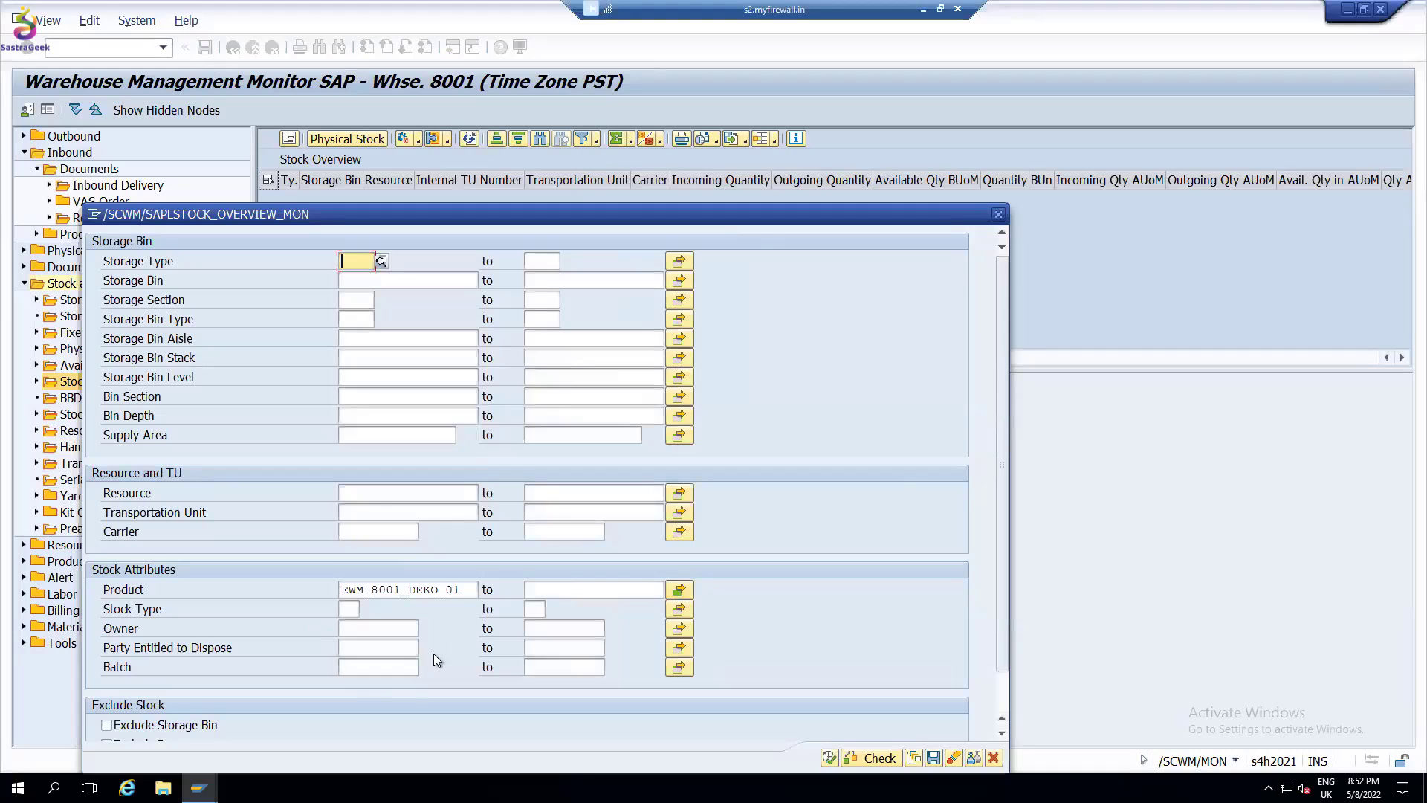
left_click_drag(467, 589, 401, 589)
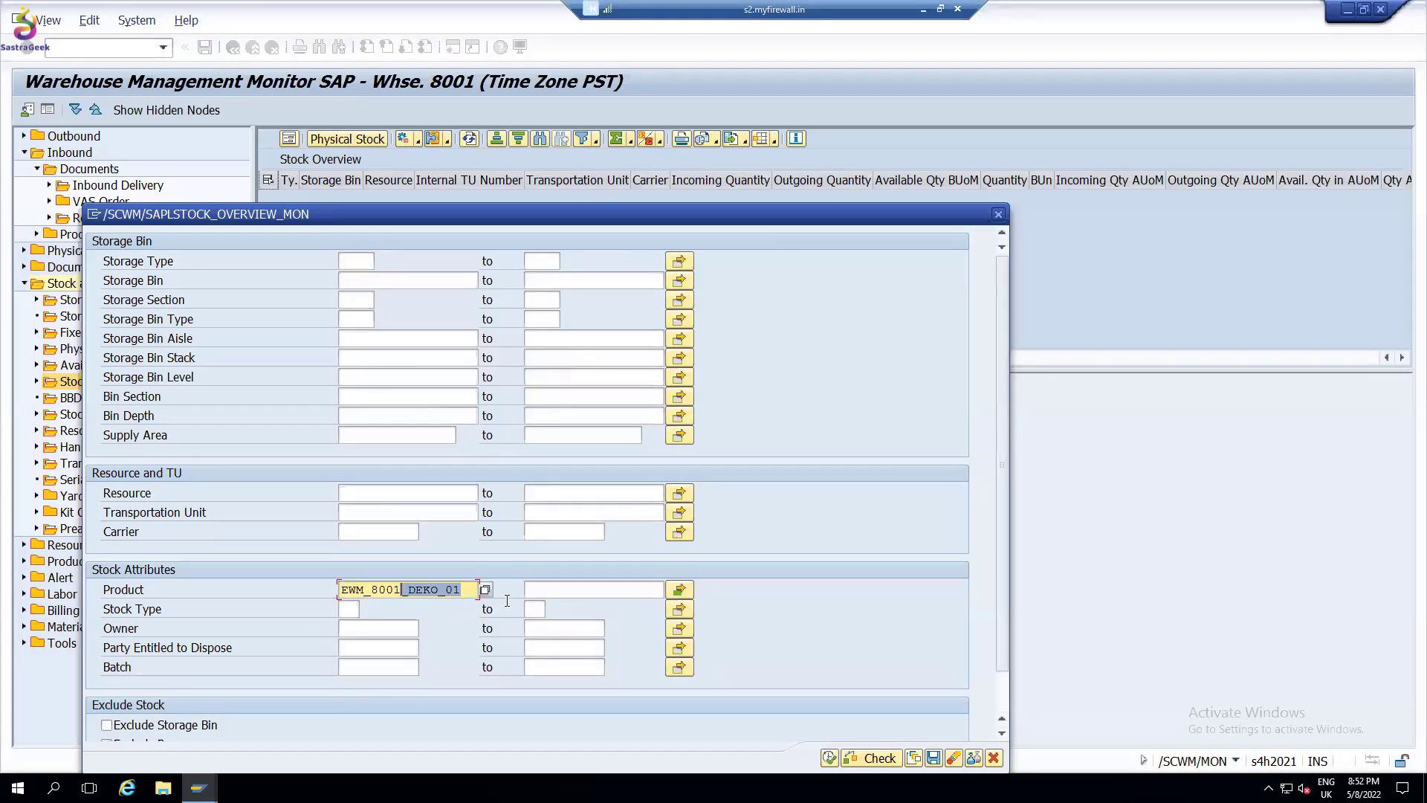
left_click(678, 589)
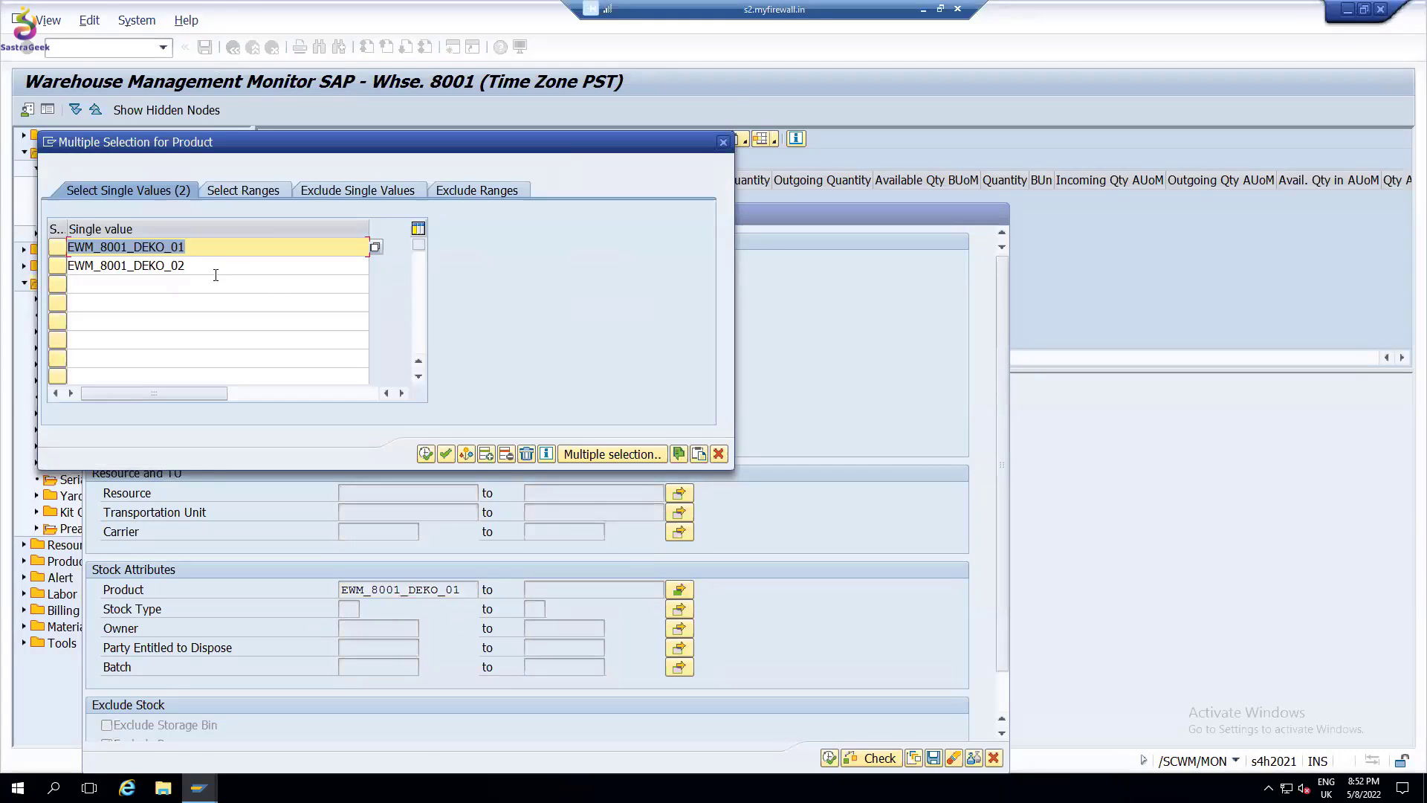
key("Down")
key("Delete")
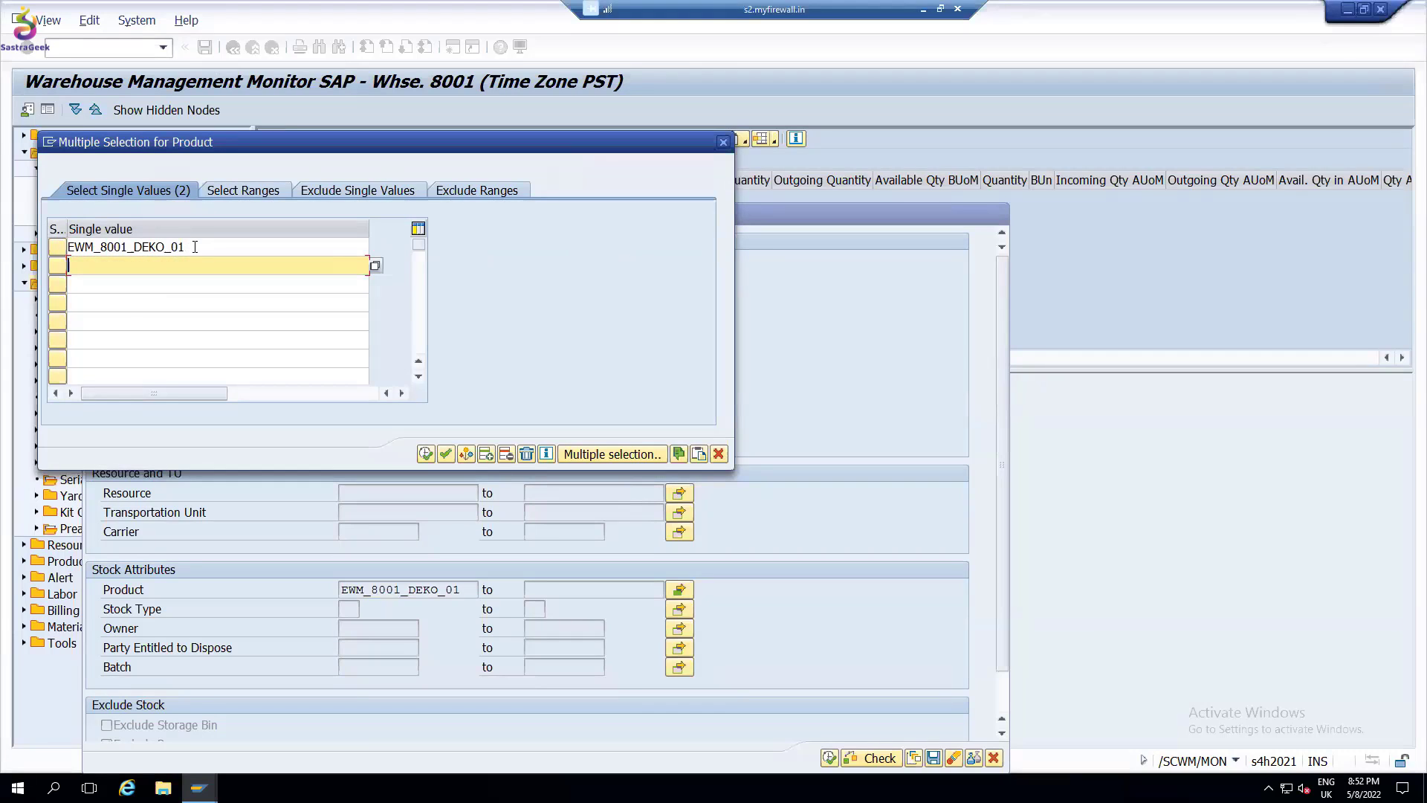
left_click(318, 249)
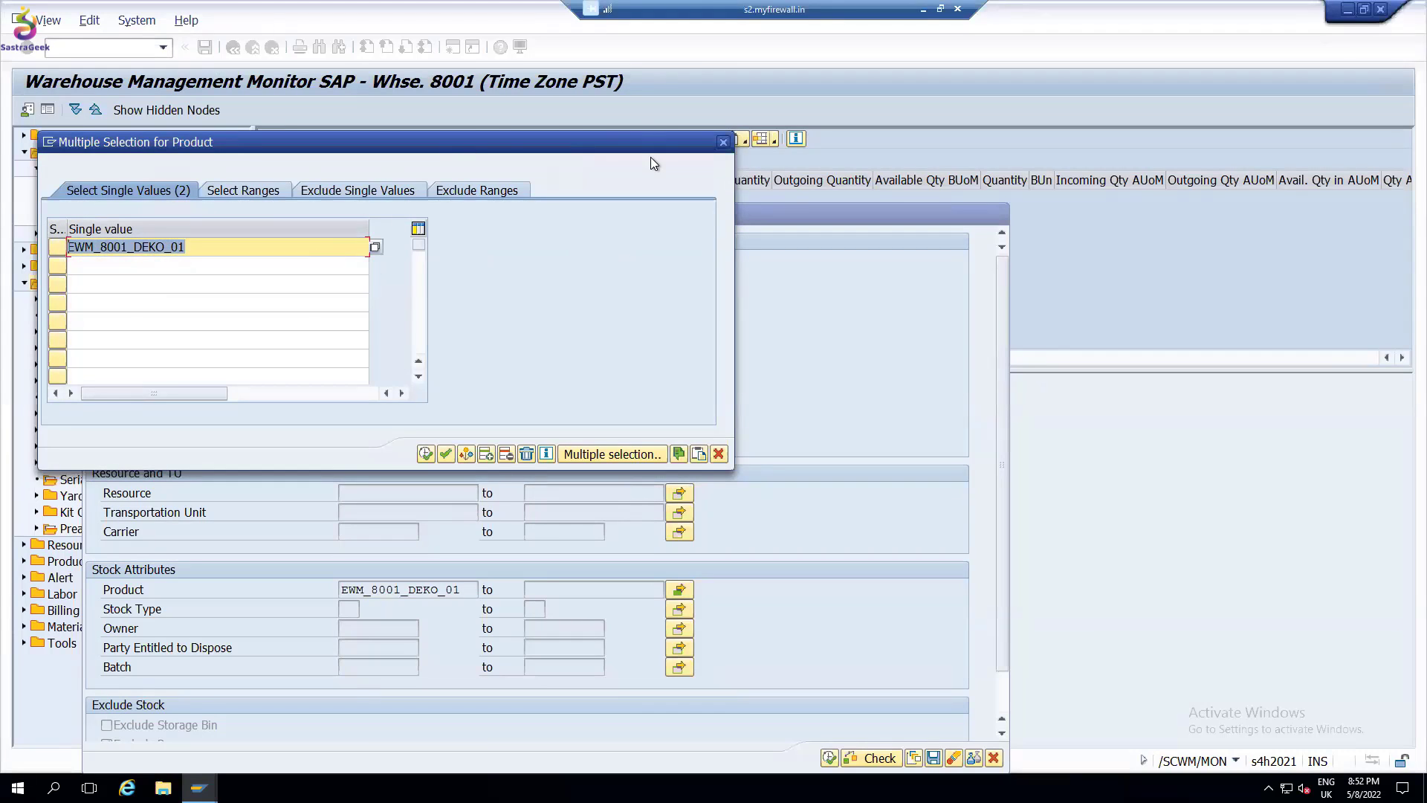
key("Delete")
left_click(722, 141)
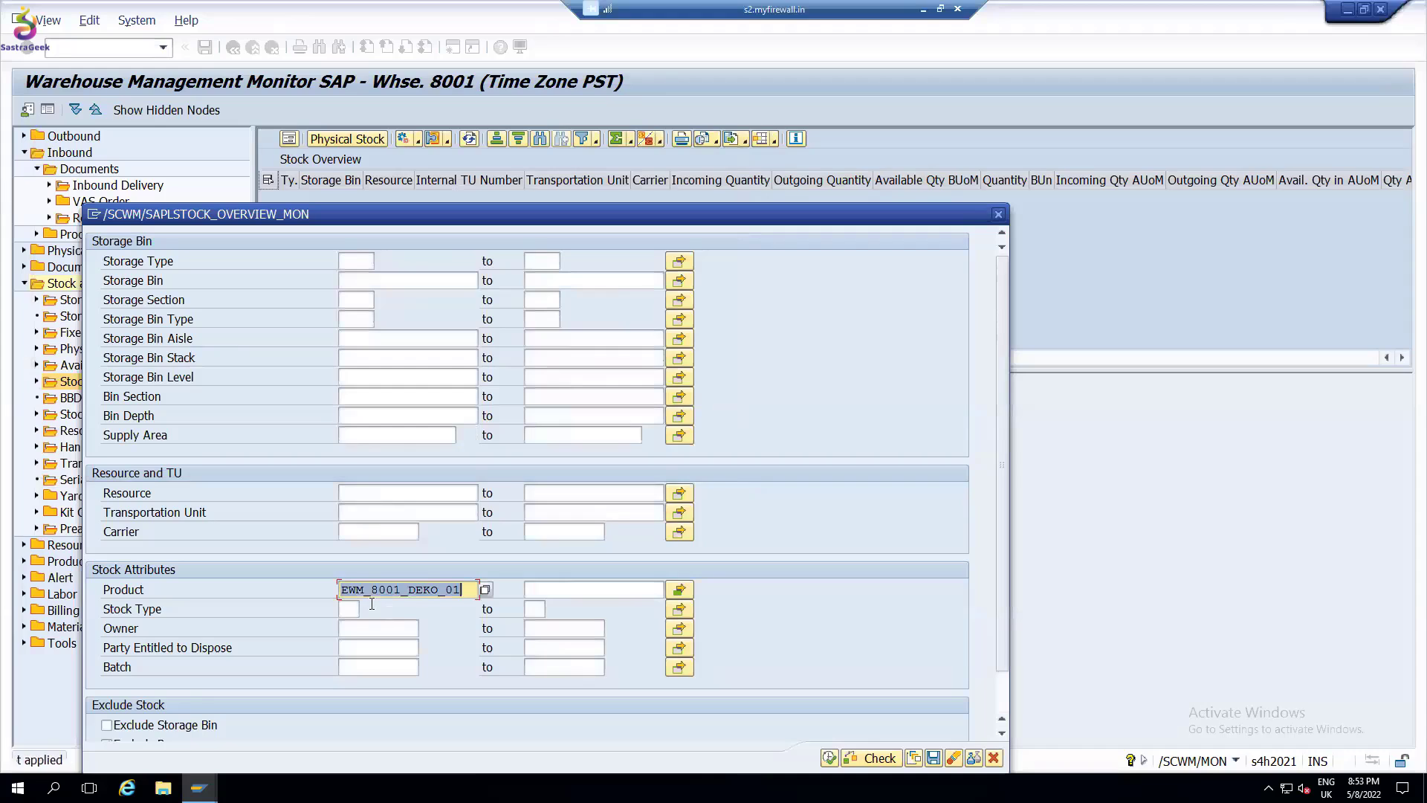
Set the product filter to the pattern EWM_8001* and run the stock overview.
left_click(382, 589)
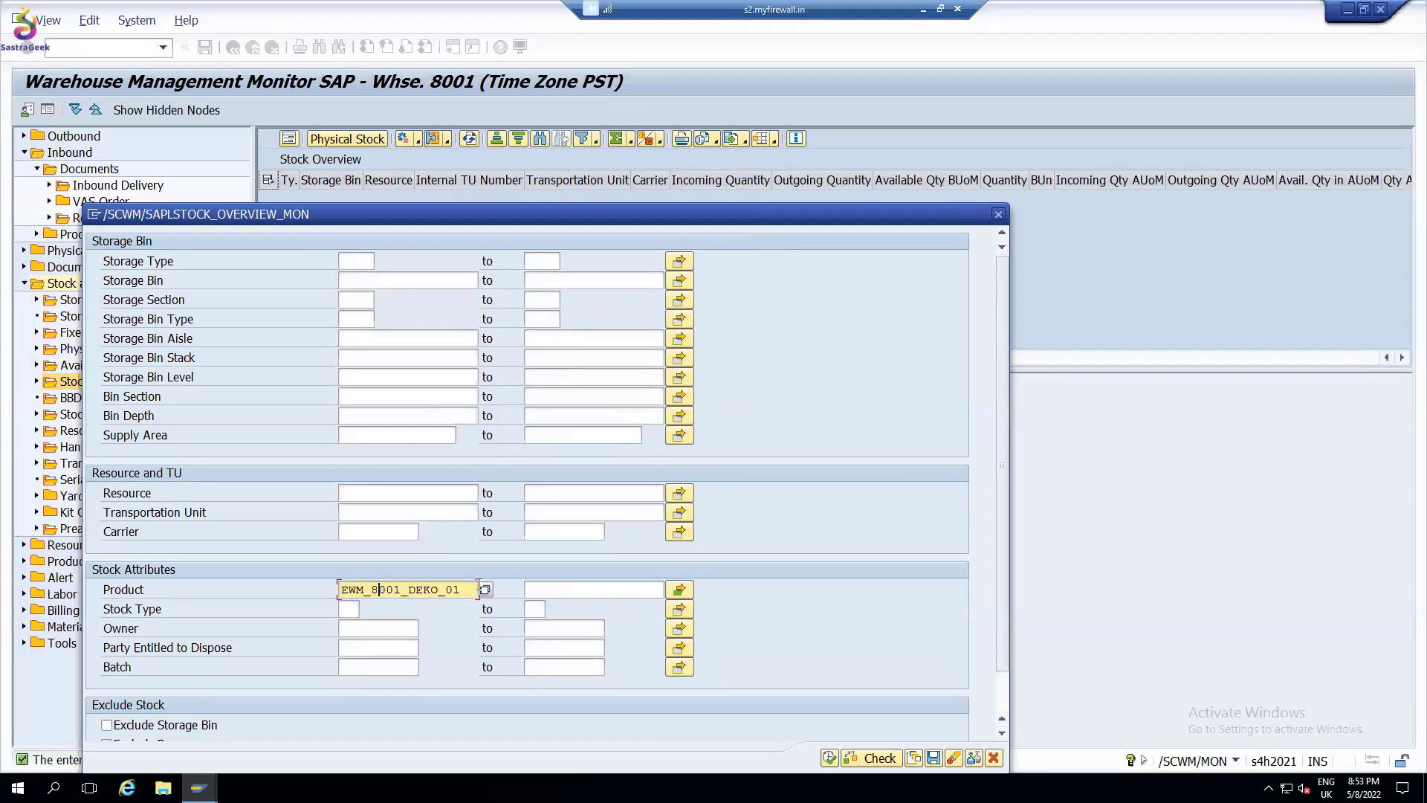
left_click_drag(404, 590, 570, 579)
type("*")
left_click(830, 757)
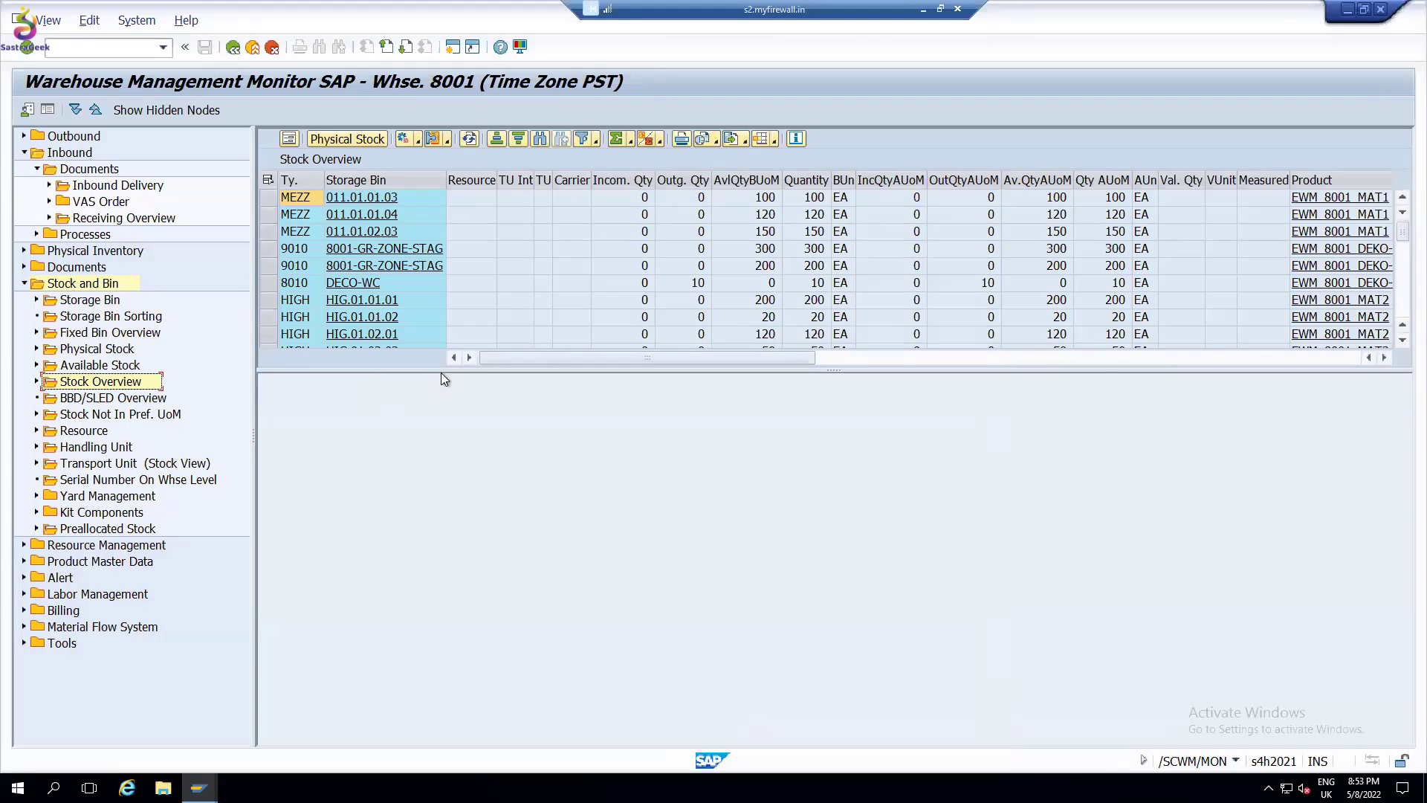
Display the physical stock of storage bins WAPR-01-02-01 and WAPR-01-02-02 from the stock overview list and highlight its HU column.
left_click_drag(449, 369, 446, 642)
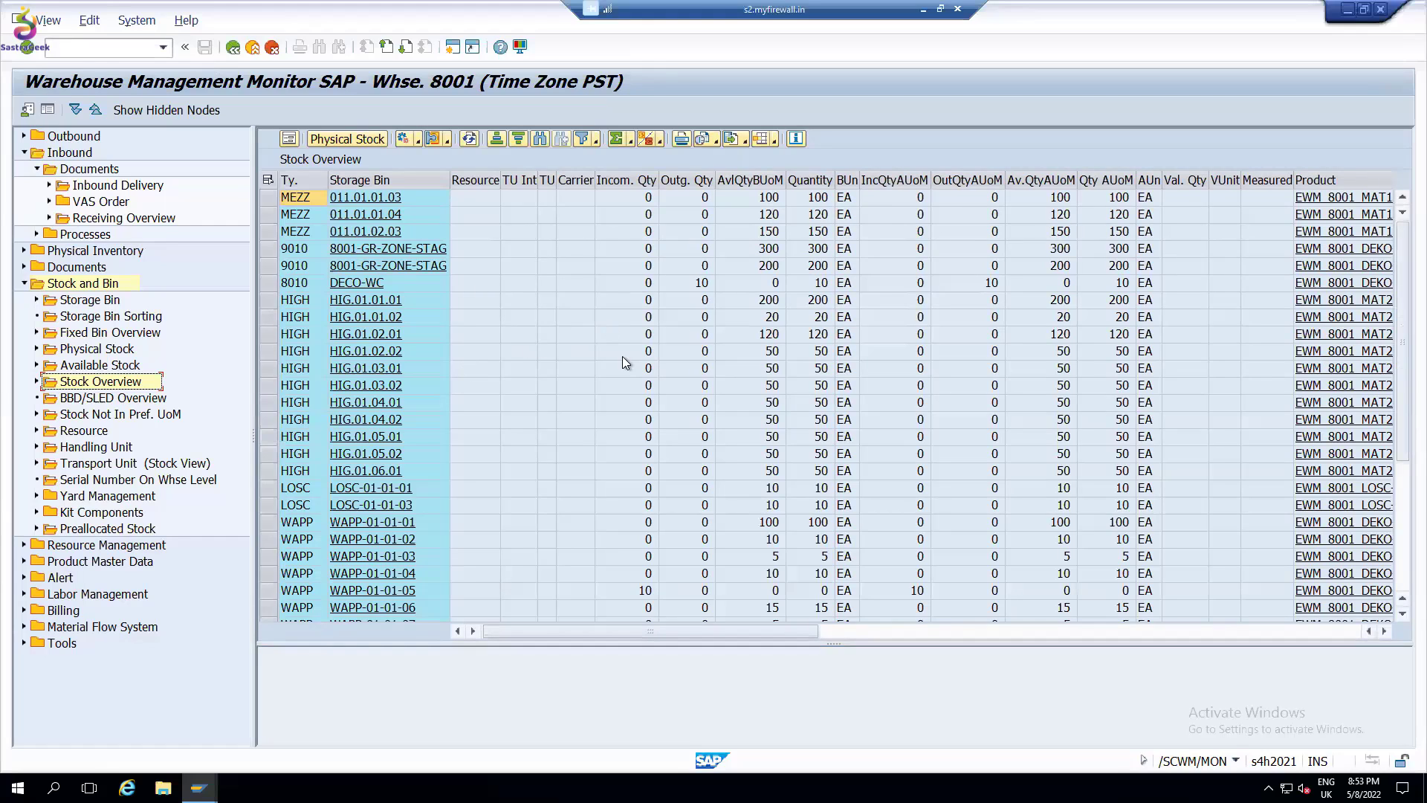
scroll(624, 362, "down", 4)
scroll(624, 362, "down", 1)
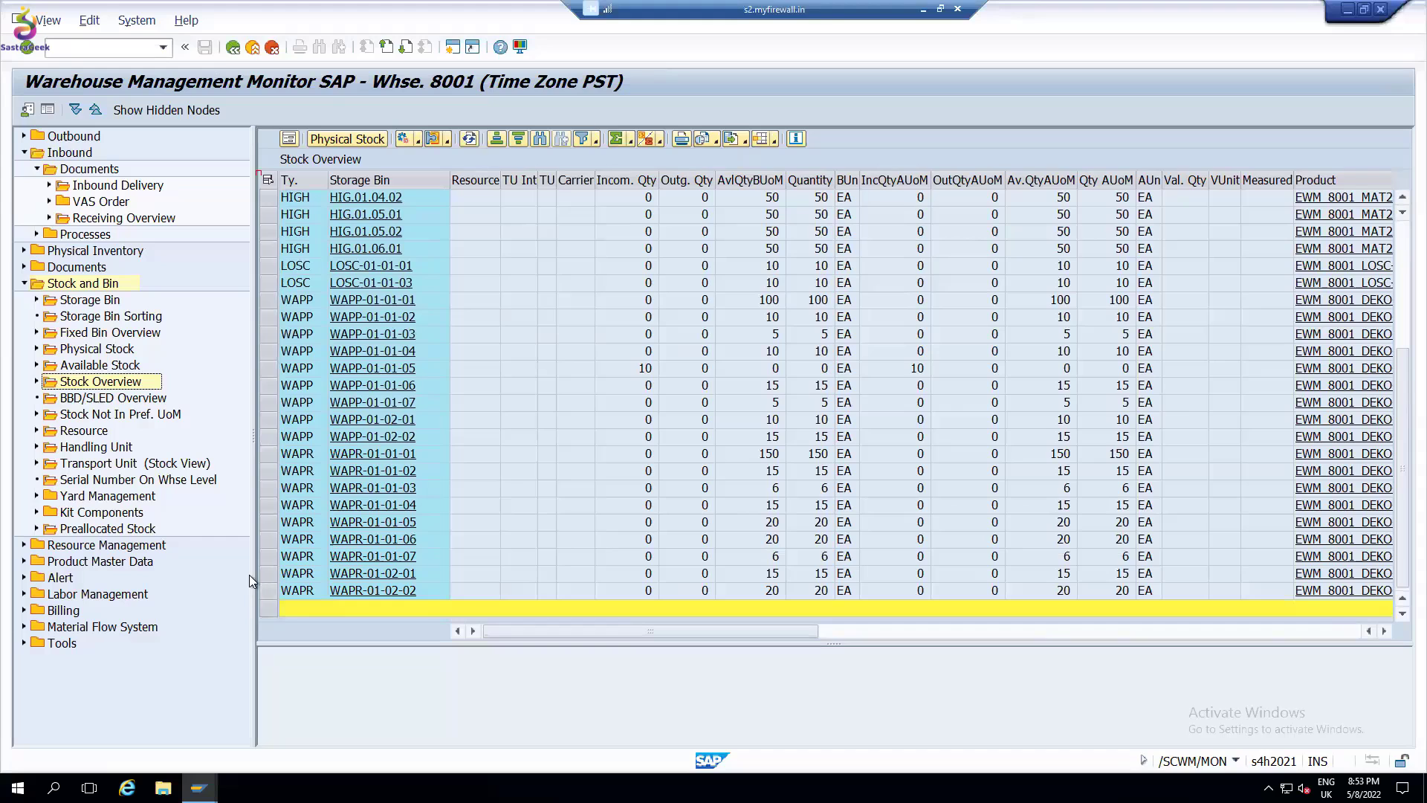
left_click_drag(269, 574, 268, 590)
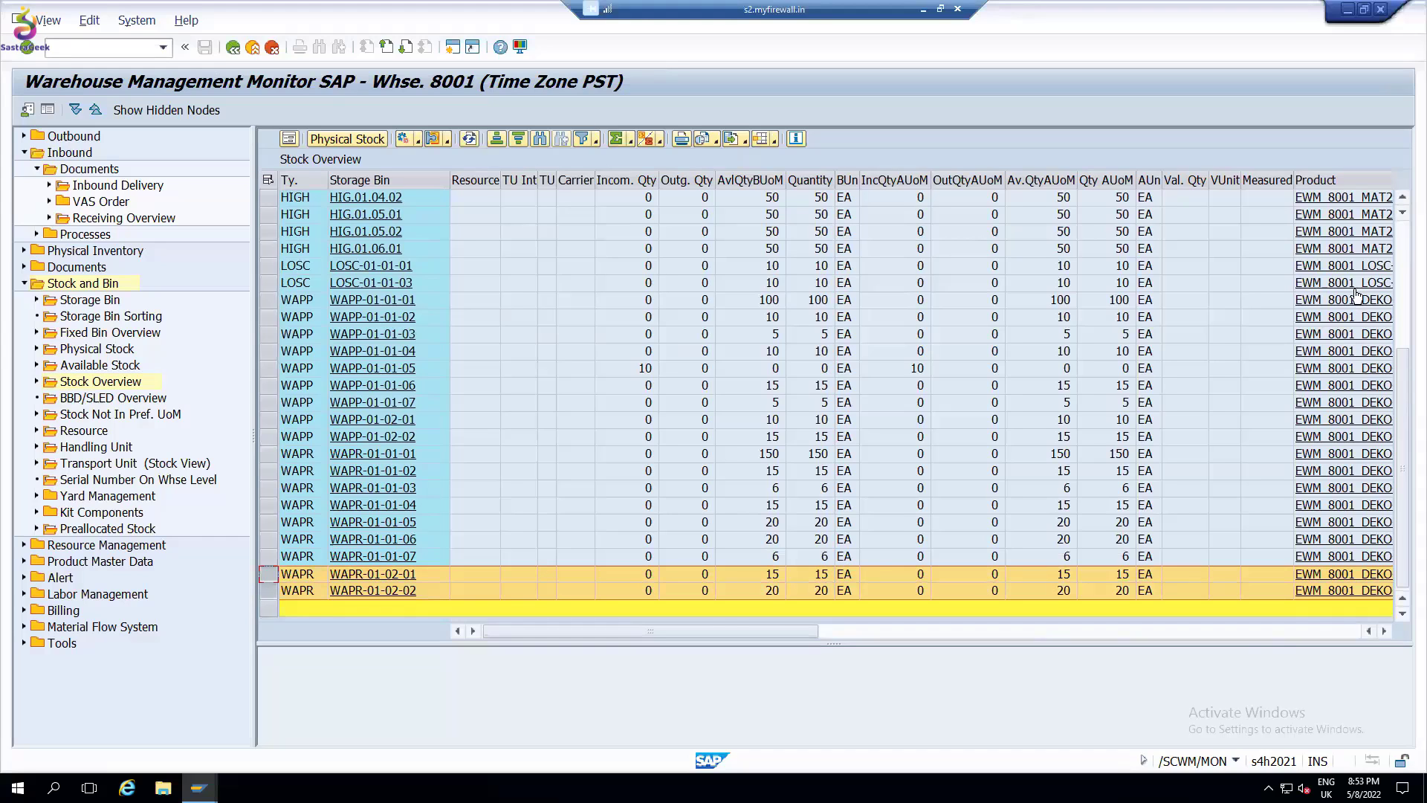
left_click(1264, 631)
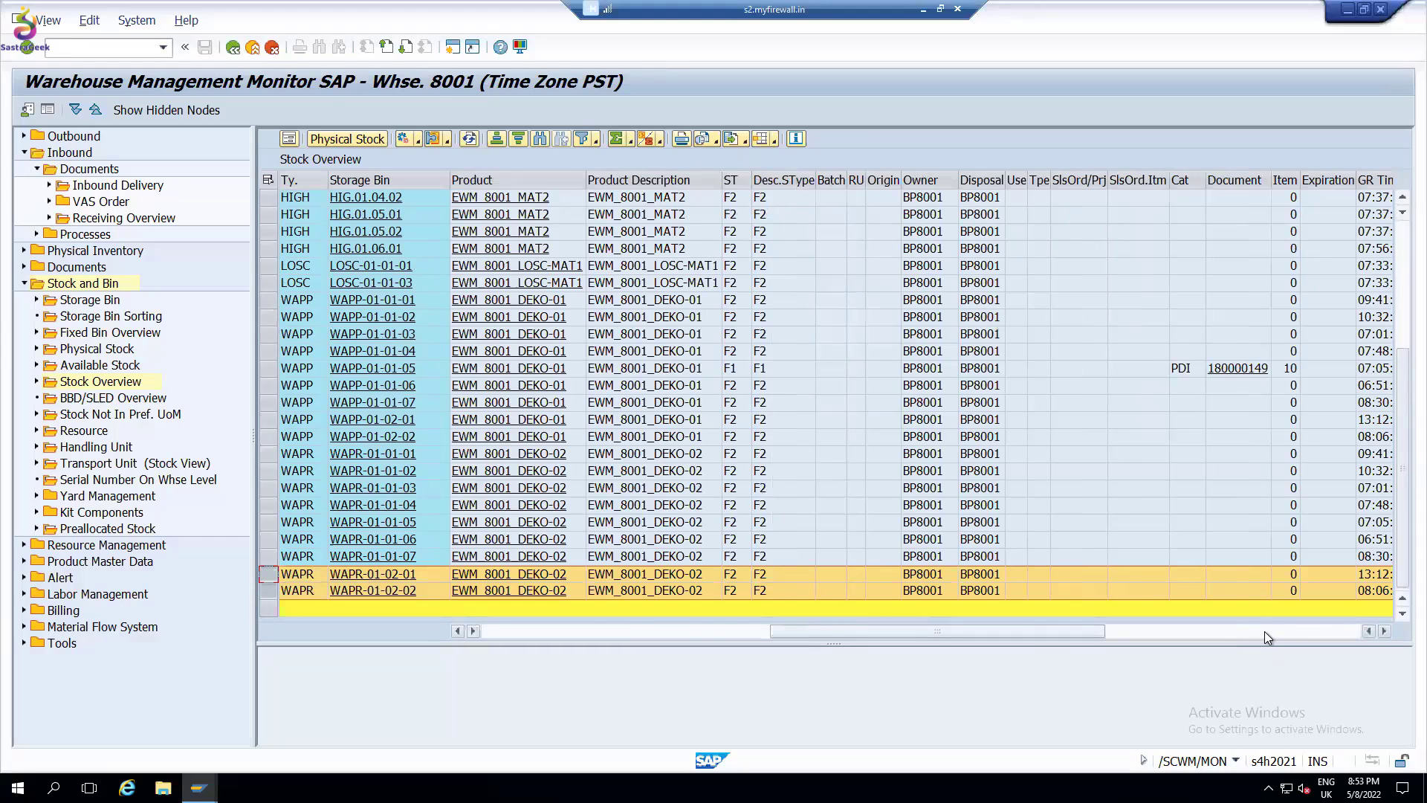
left_click(1265, 631)
left_click(502, 634)
left_click(503, 635)
left_click(369, 143)
left_click_drag(941, 506, 942, 338)
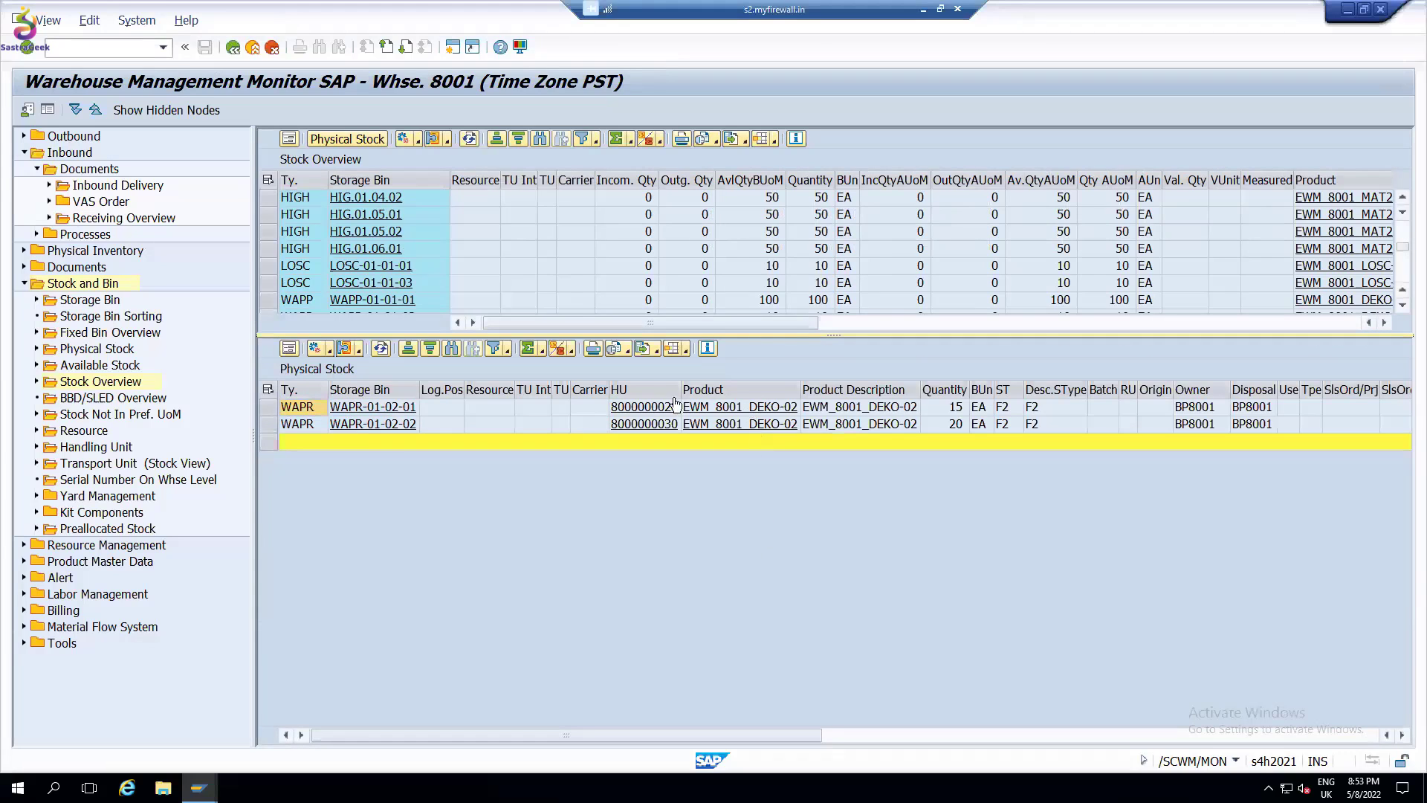
left_click(632, 390)
Display the physical stock of bins WAPR-01-01-07 and WAPR-01-02-02, and of the range WAPR-01-01-06 to WAPR-01-02-02.
scroll(729, 244, "down", 5)
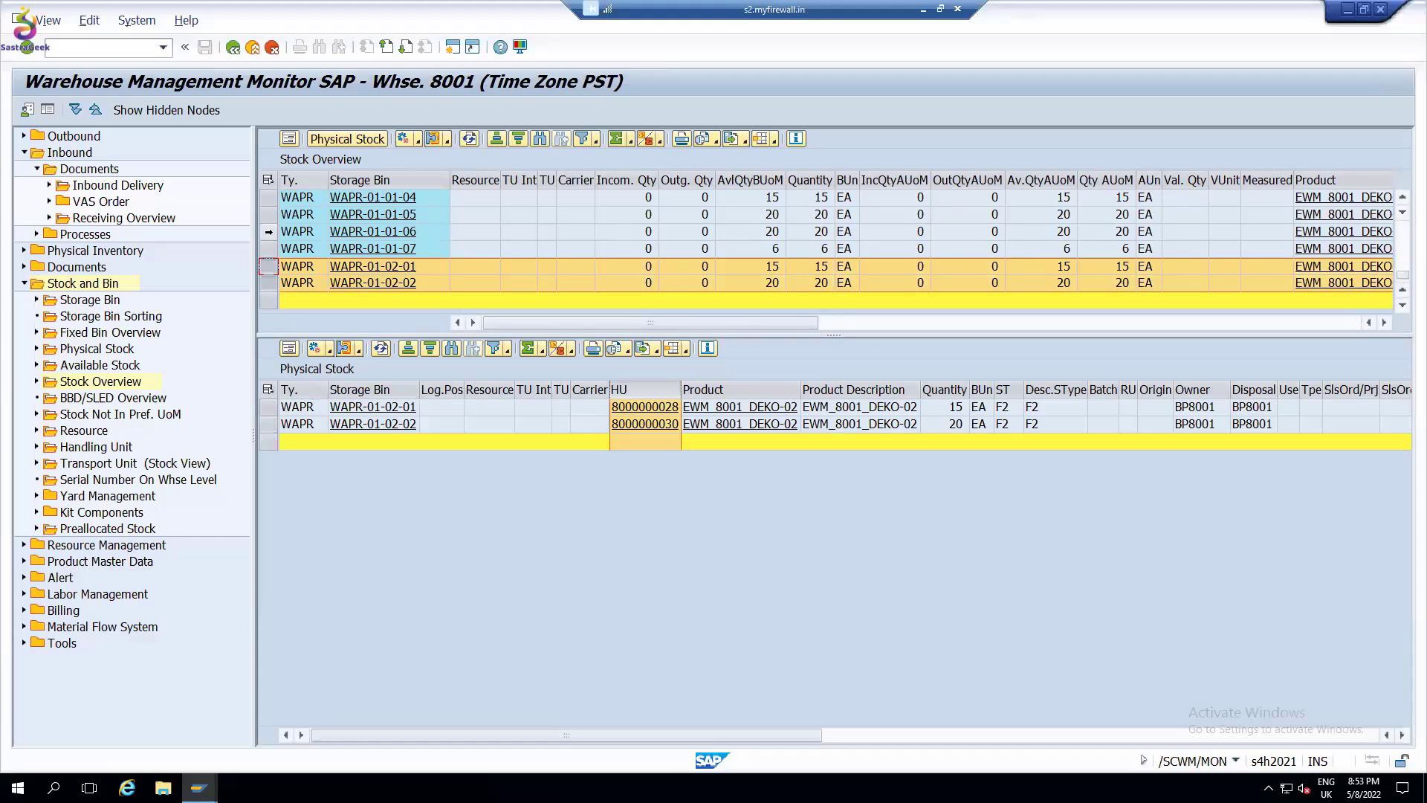
left_click(266, 248)
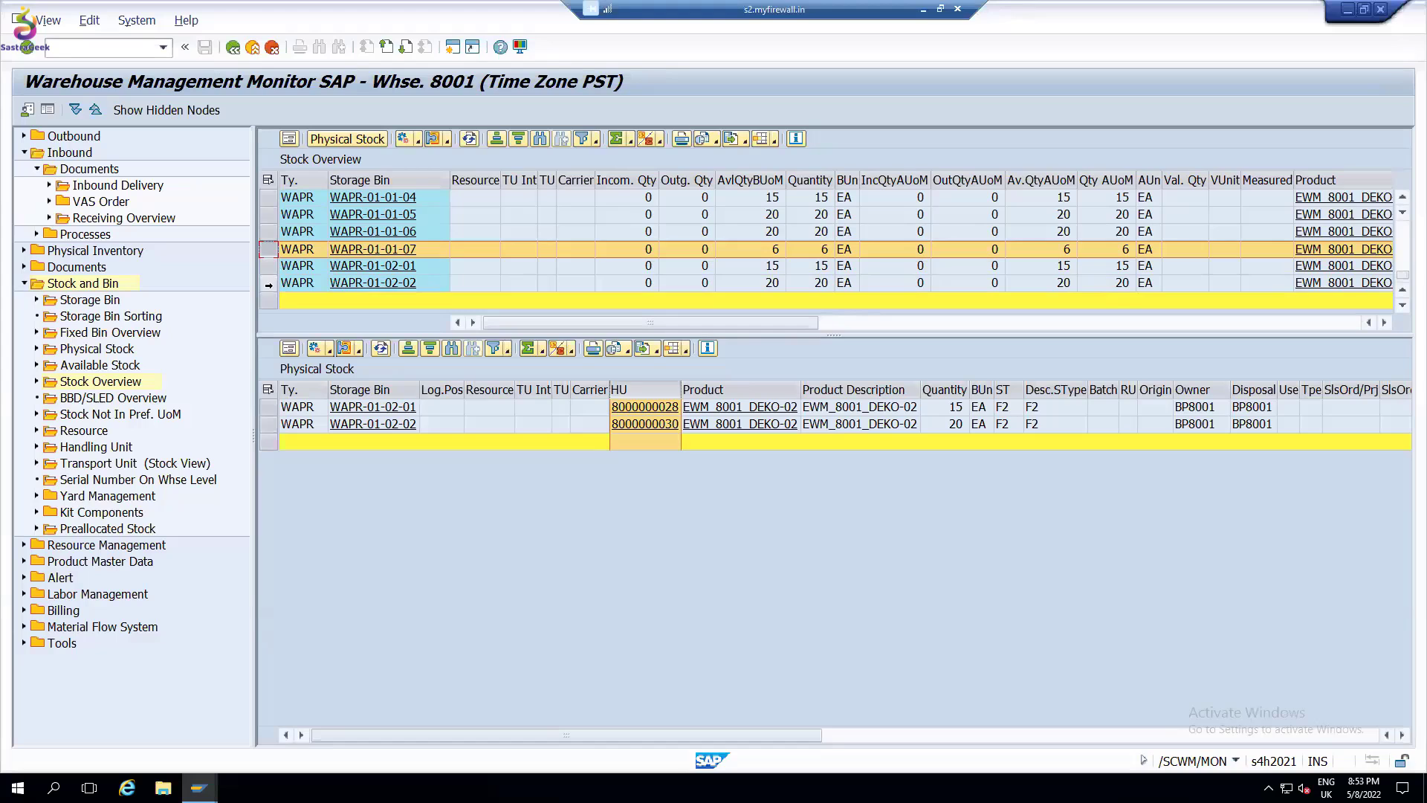
left_click(269, 283, "ctrl")
left_click(363, 139)
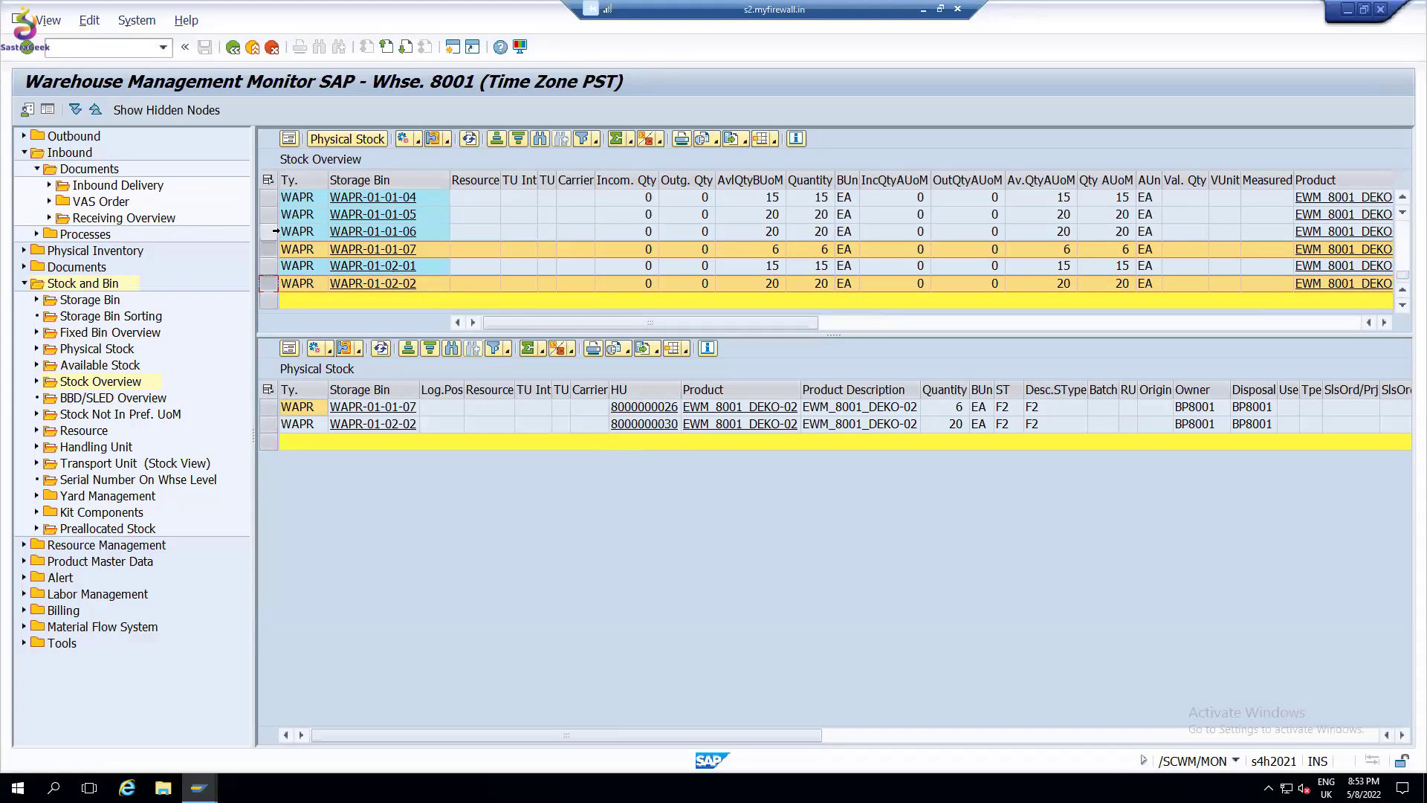
left_click_drag(271, 233, 269, 300)
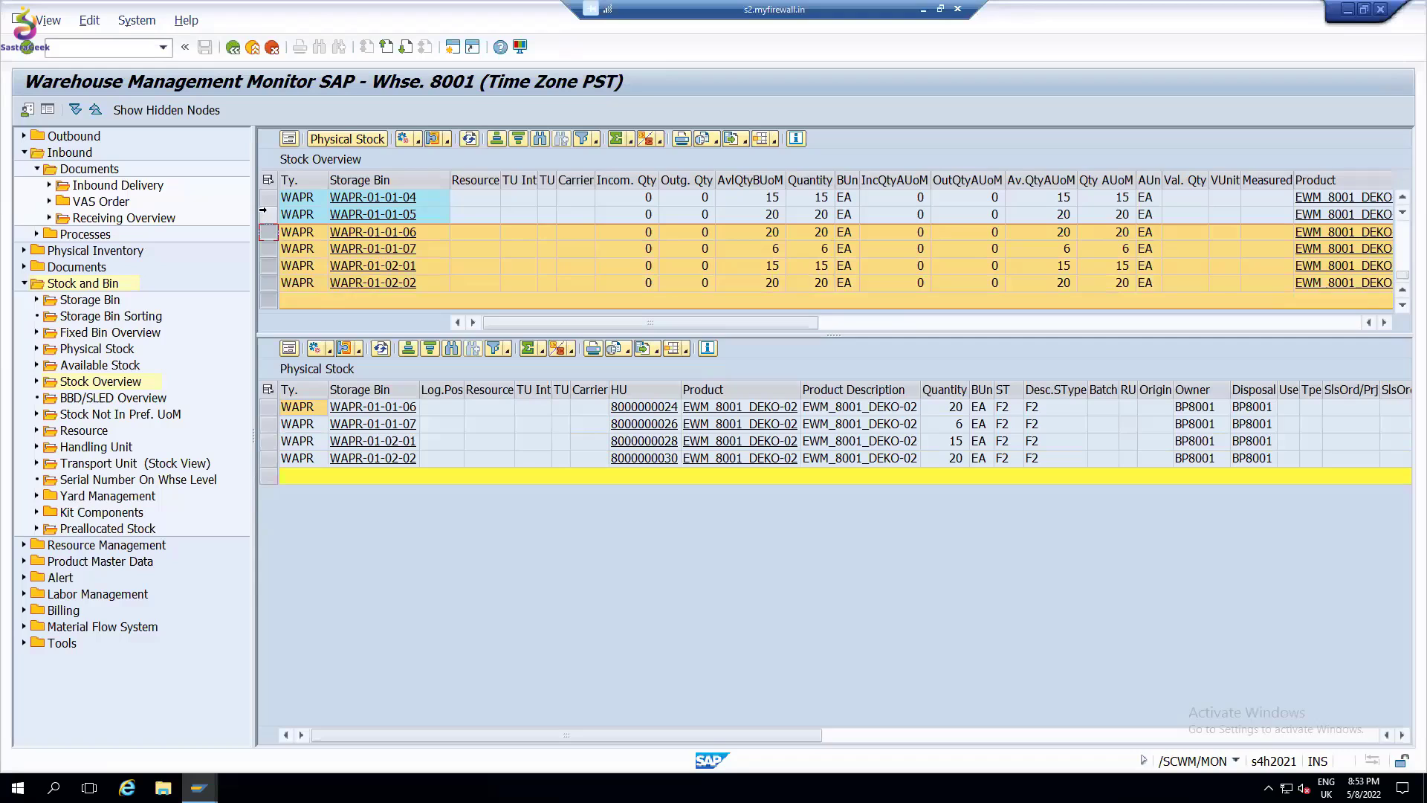
Display the physical stock of bin WAPP-01-02-02 and of bin WAPR-01-02-02 individually.
scroll(368, 227, "up", 3)
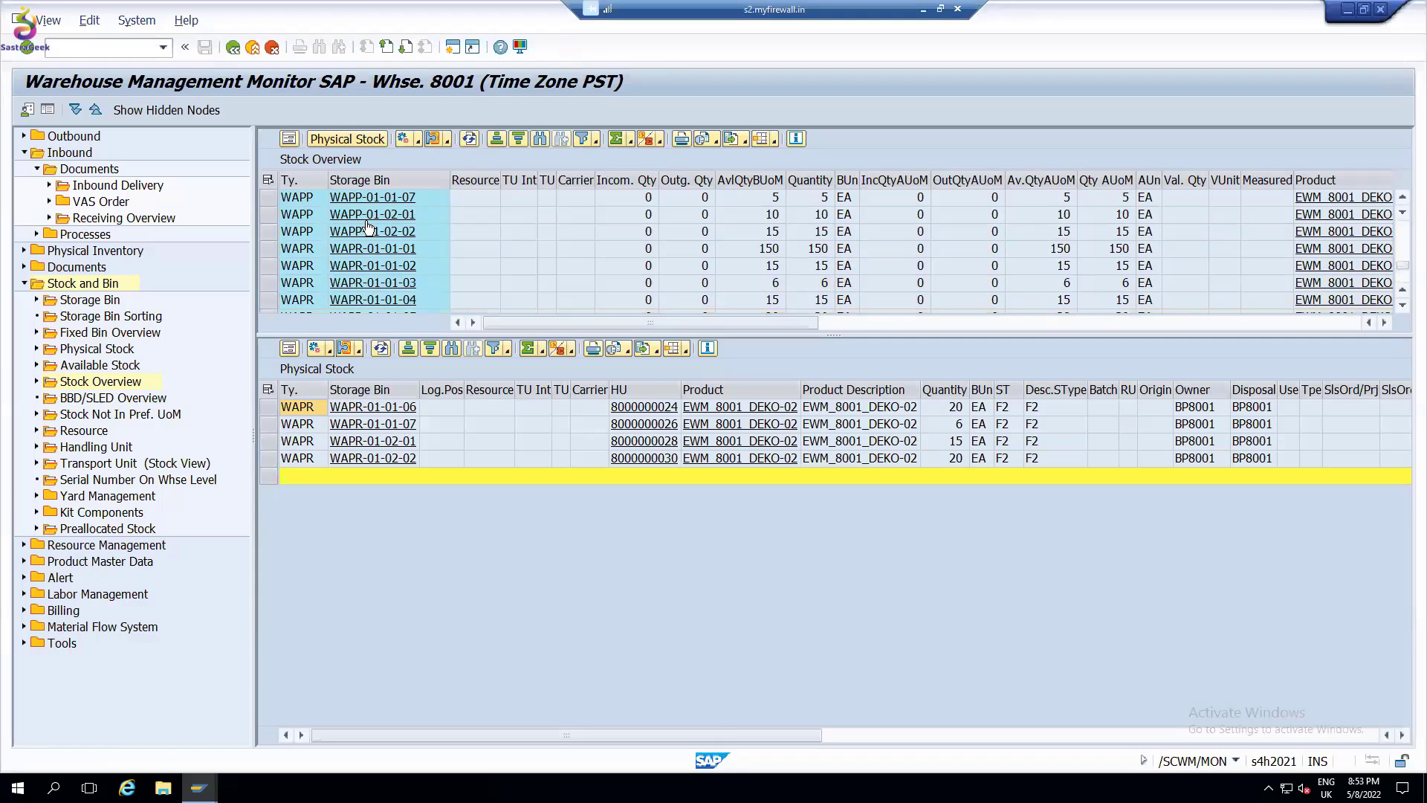
scroll(367, 226, "down", 3)
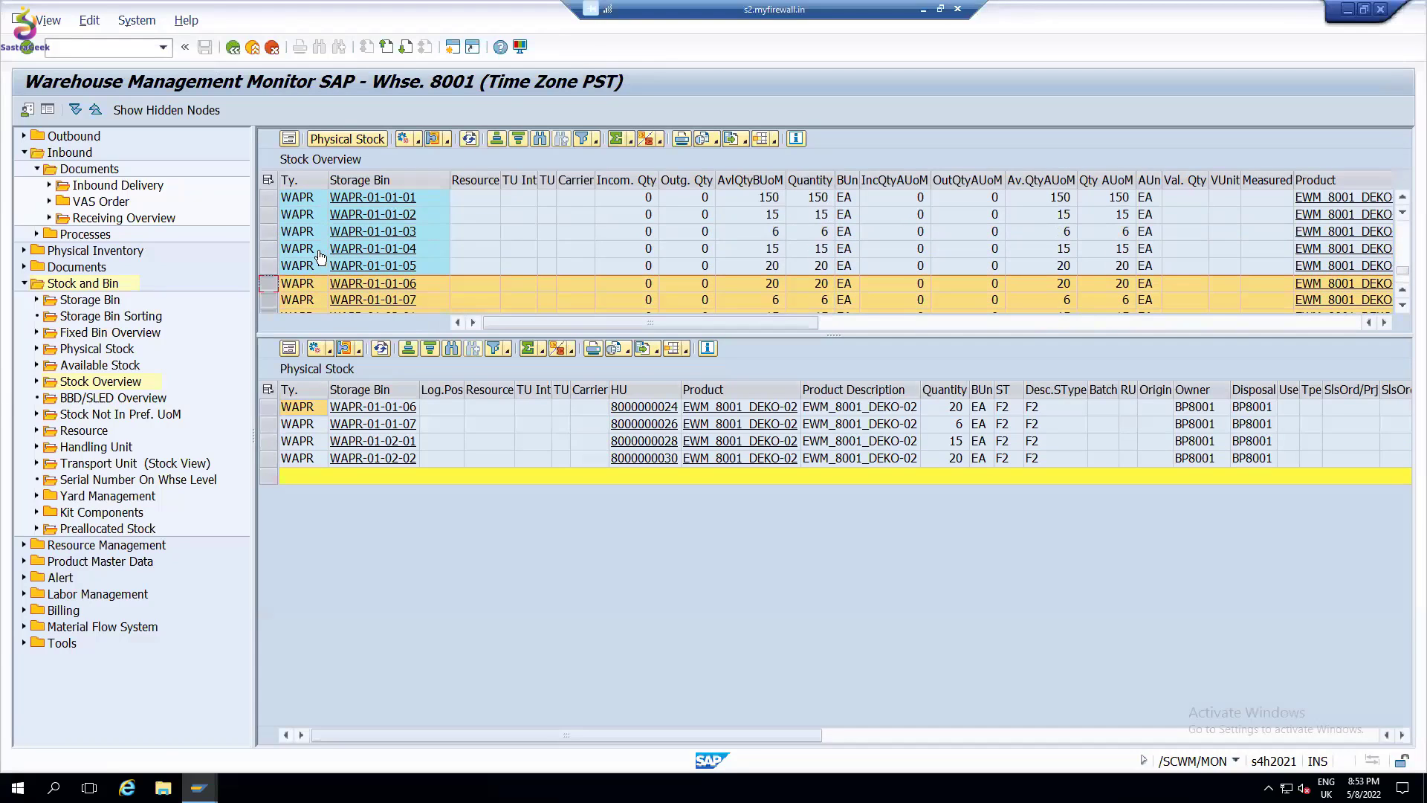
scroll(330, 245, "up", 1)
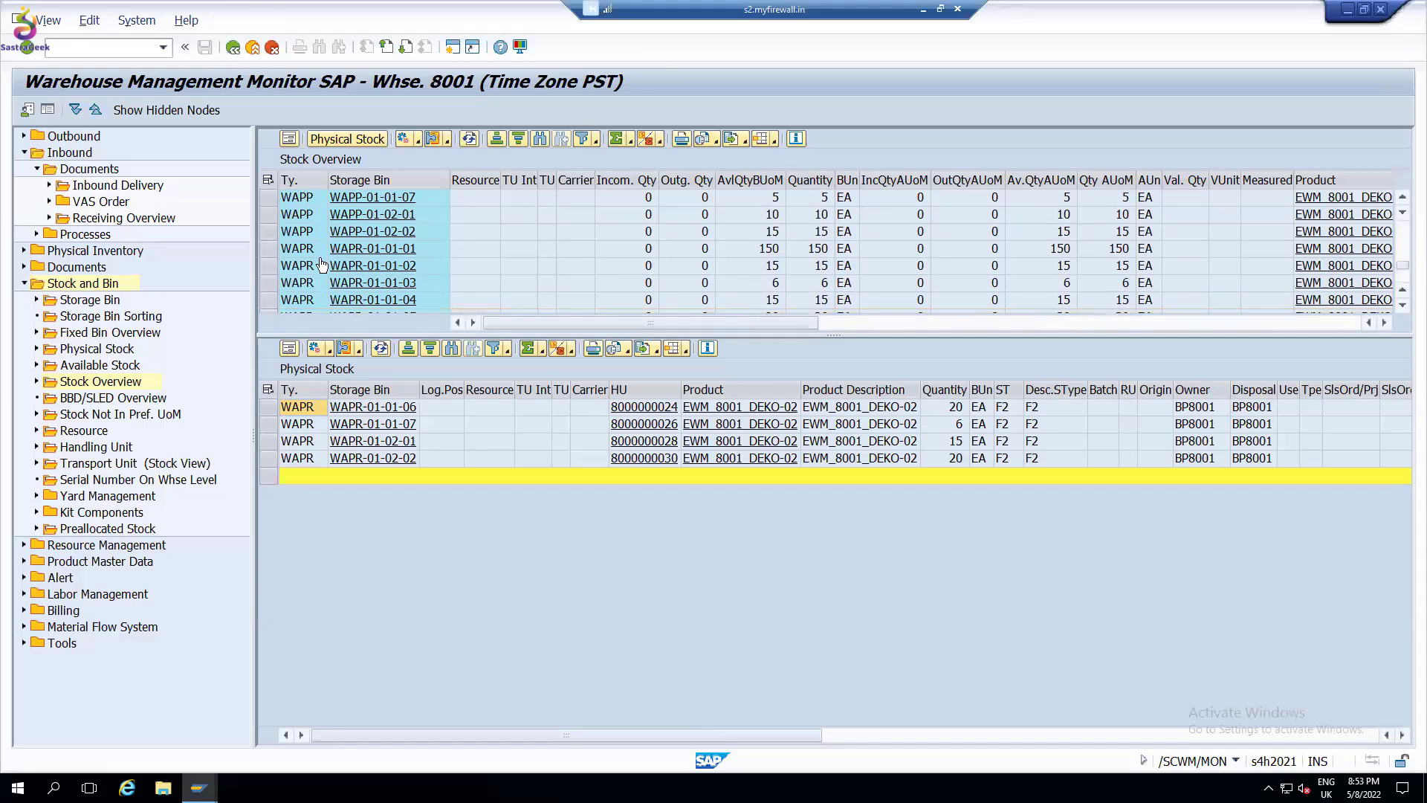
left_click(270, 232)
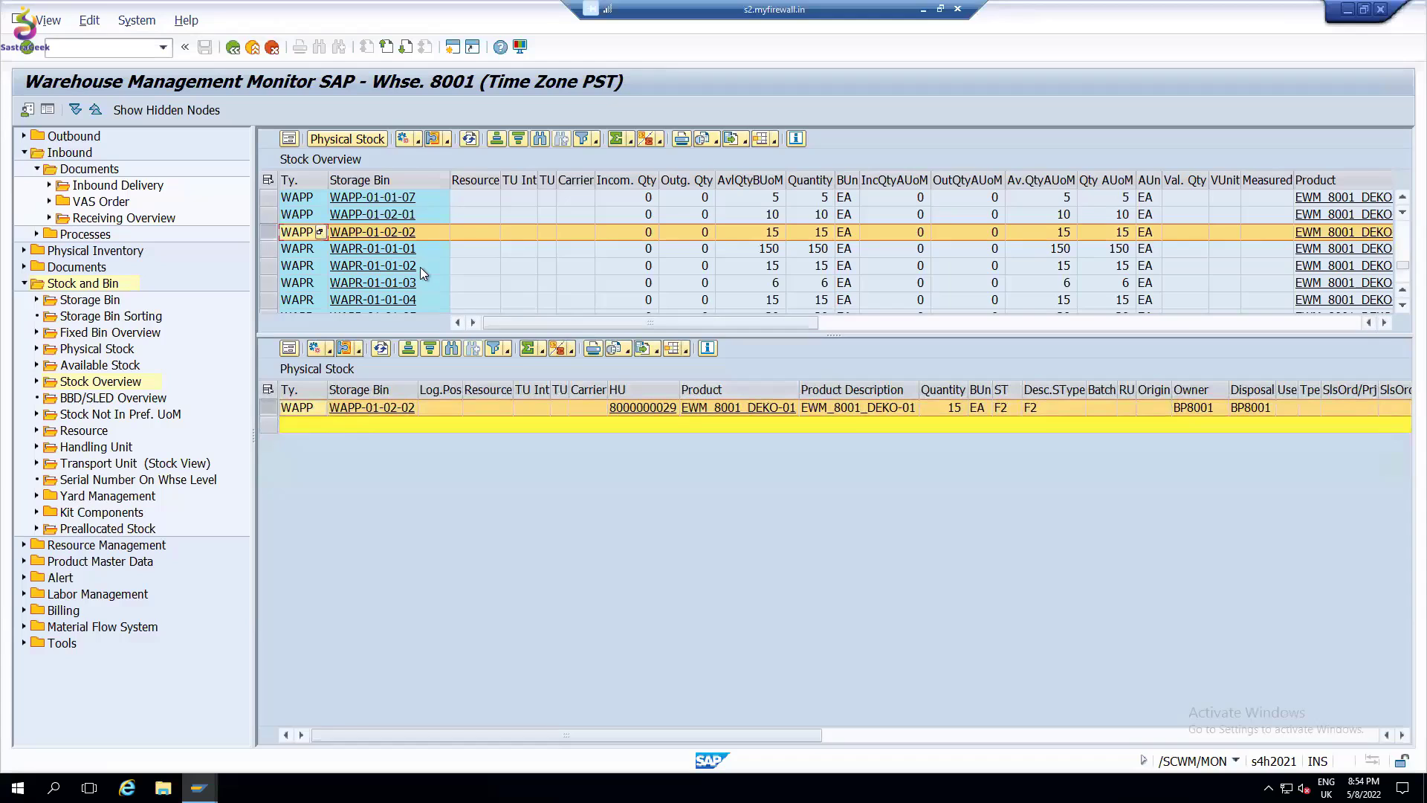
scroll(421, 272, "down", 2)
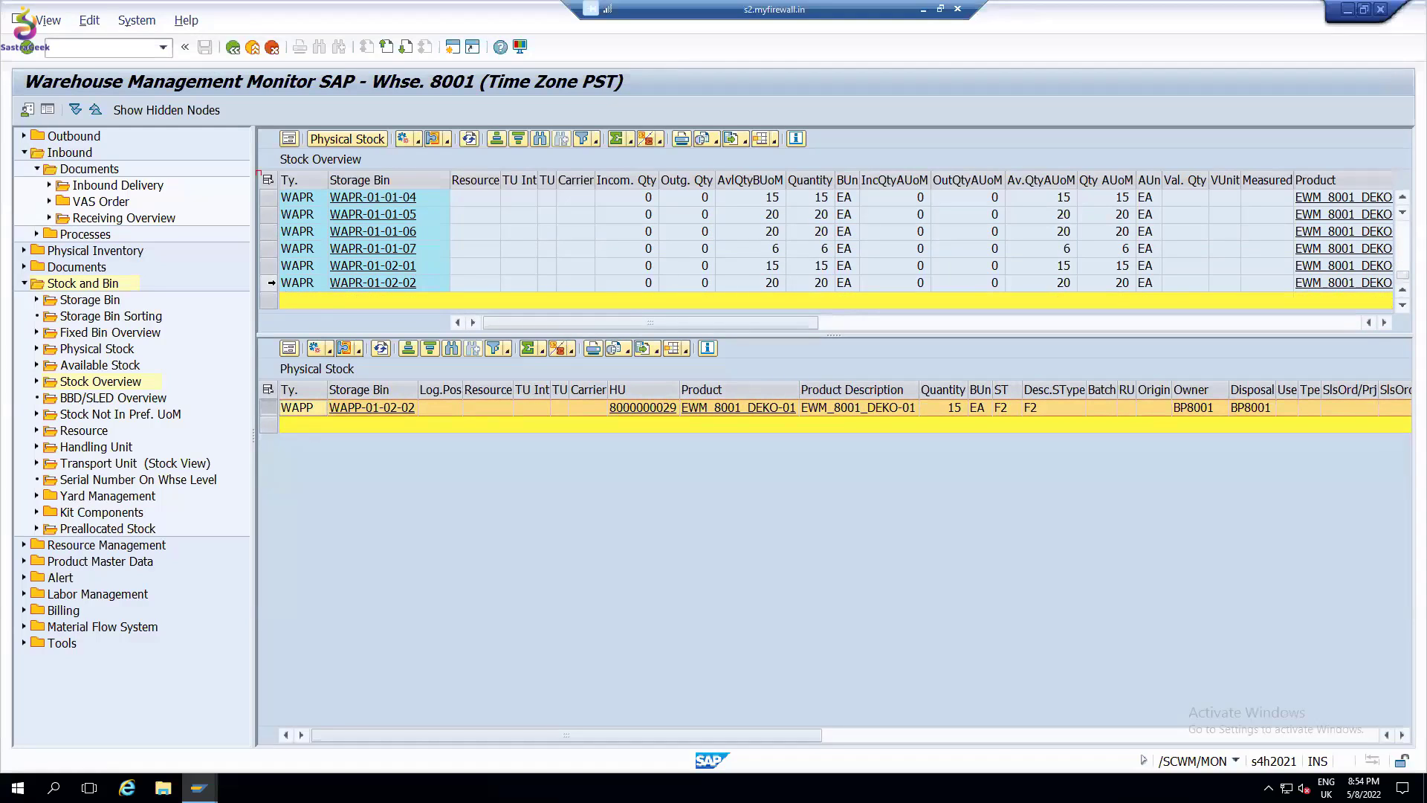
left_click(269, 284)
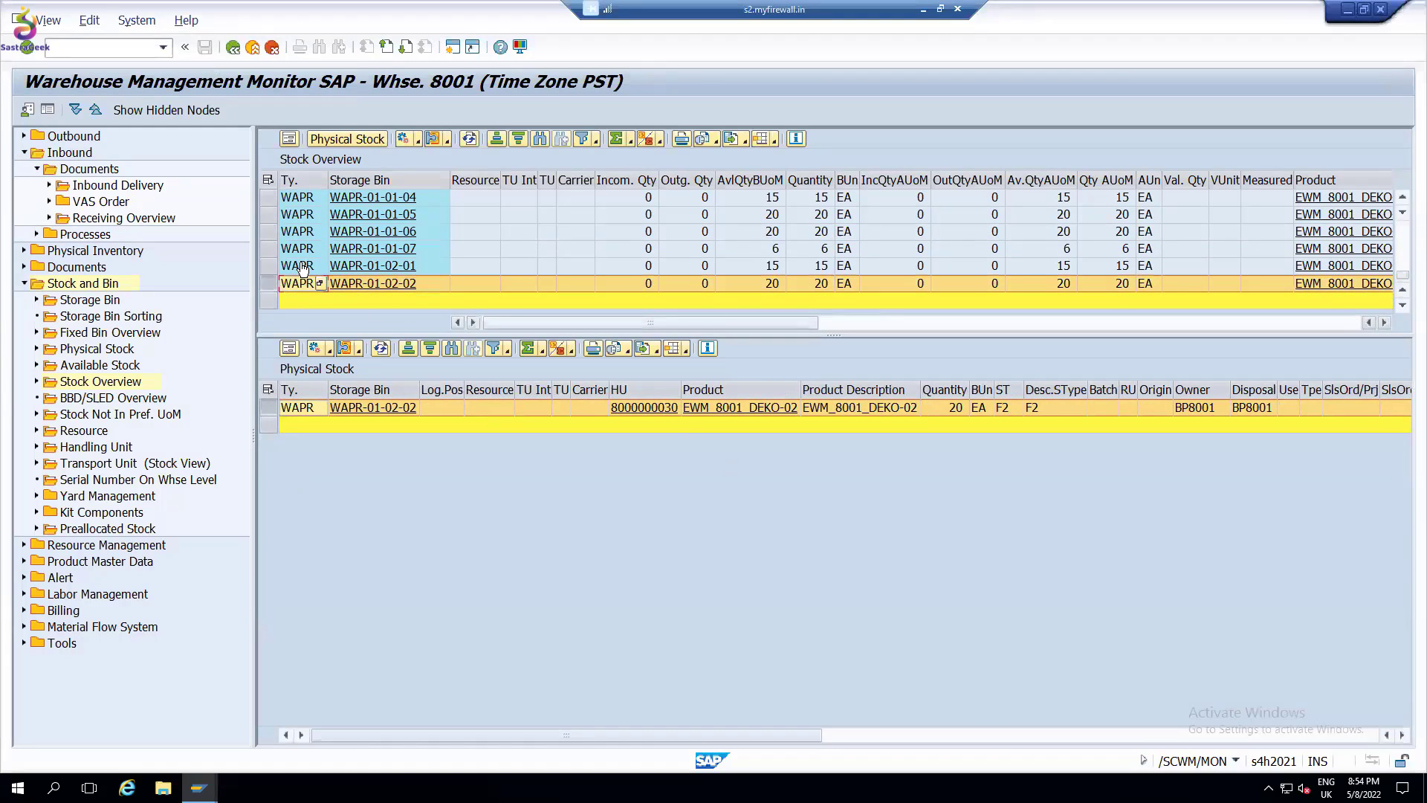
Select bins WAPP-01-02-02 and WAPR-01-02-02 together and display their combined physical stock.
scroll(305, 257, "up", 2)
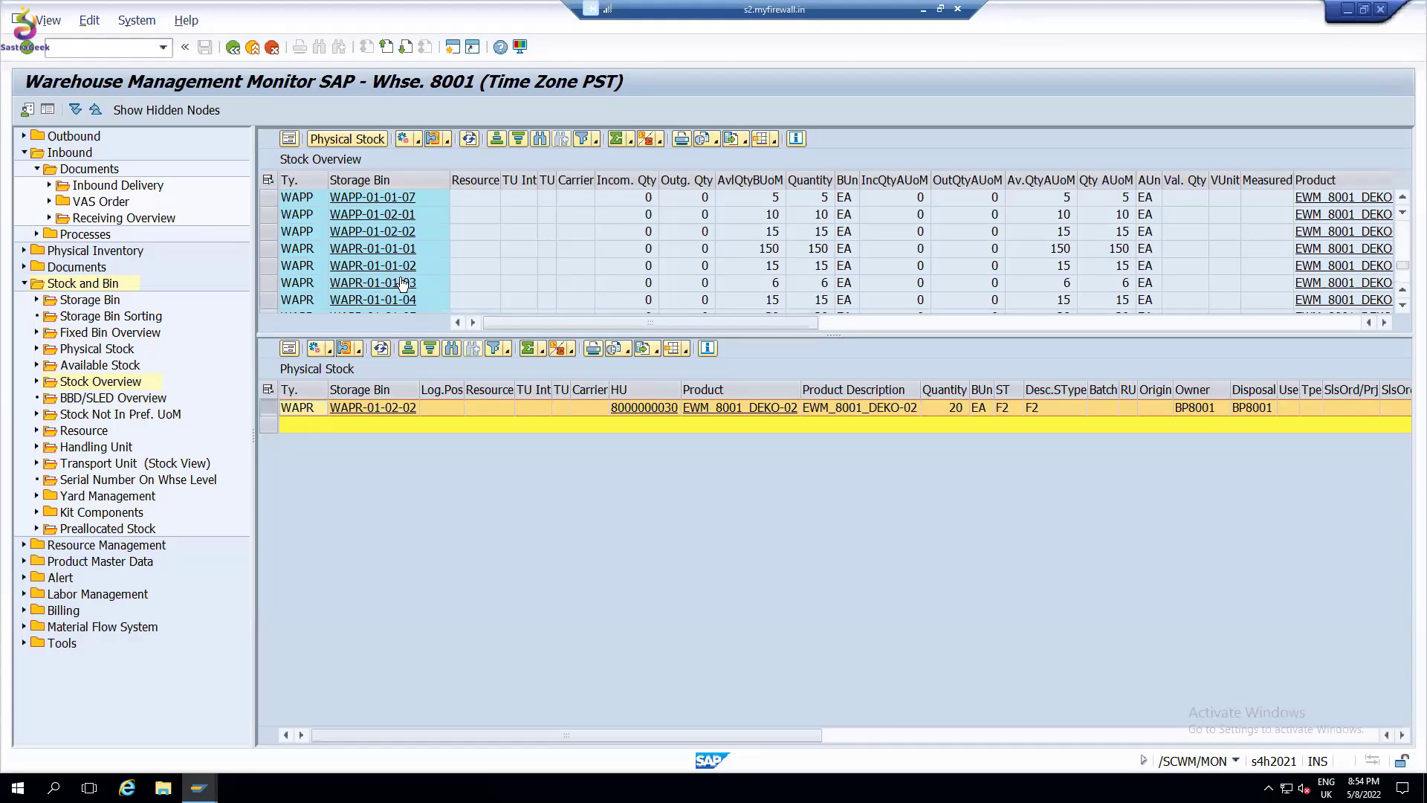
left_click(269, 231)
scroll(494, 261, "down", 2)
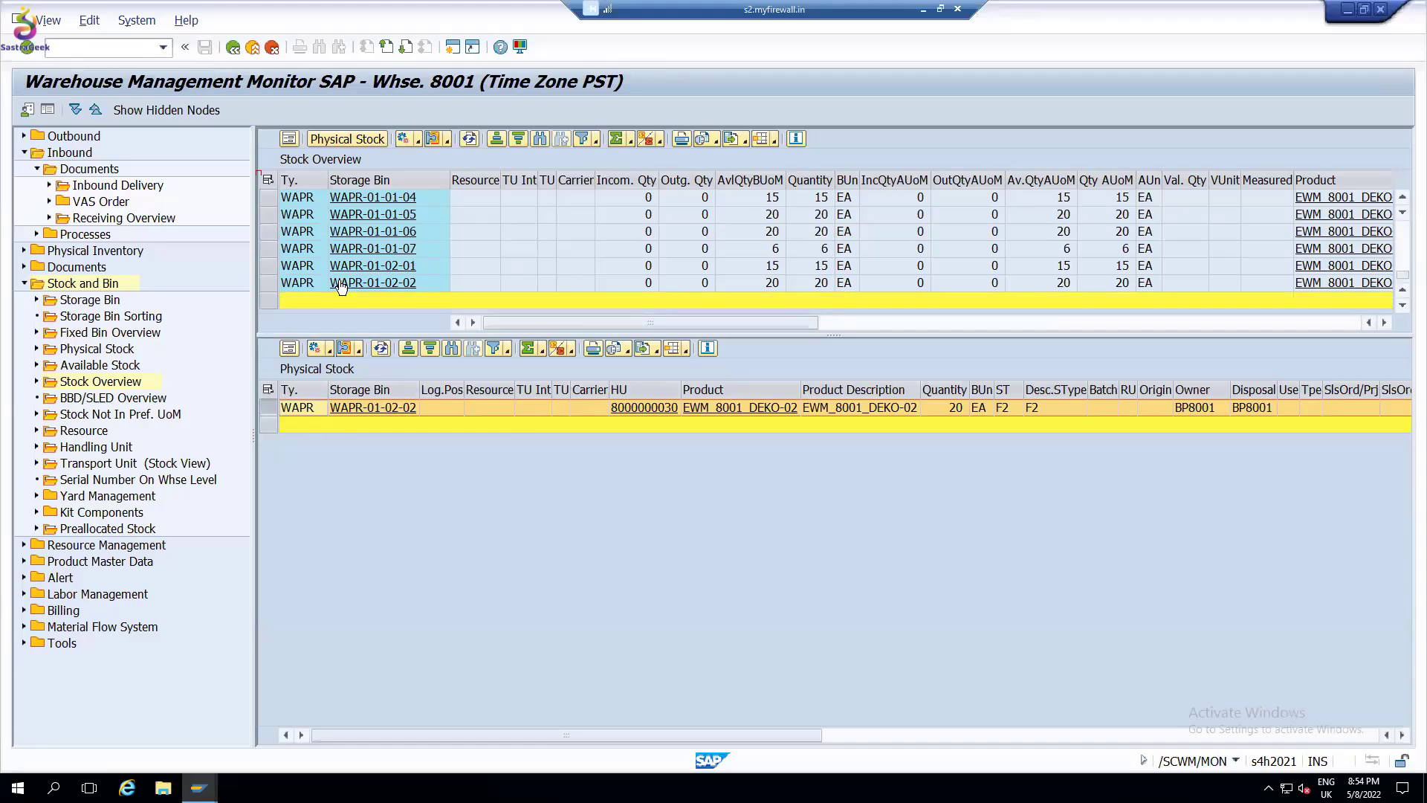
left_click(269, 283)
left_click(360, 139)
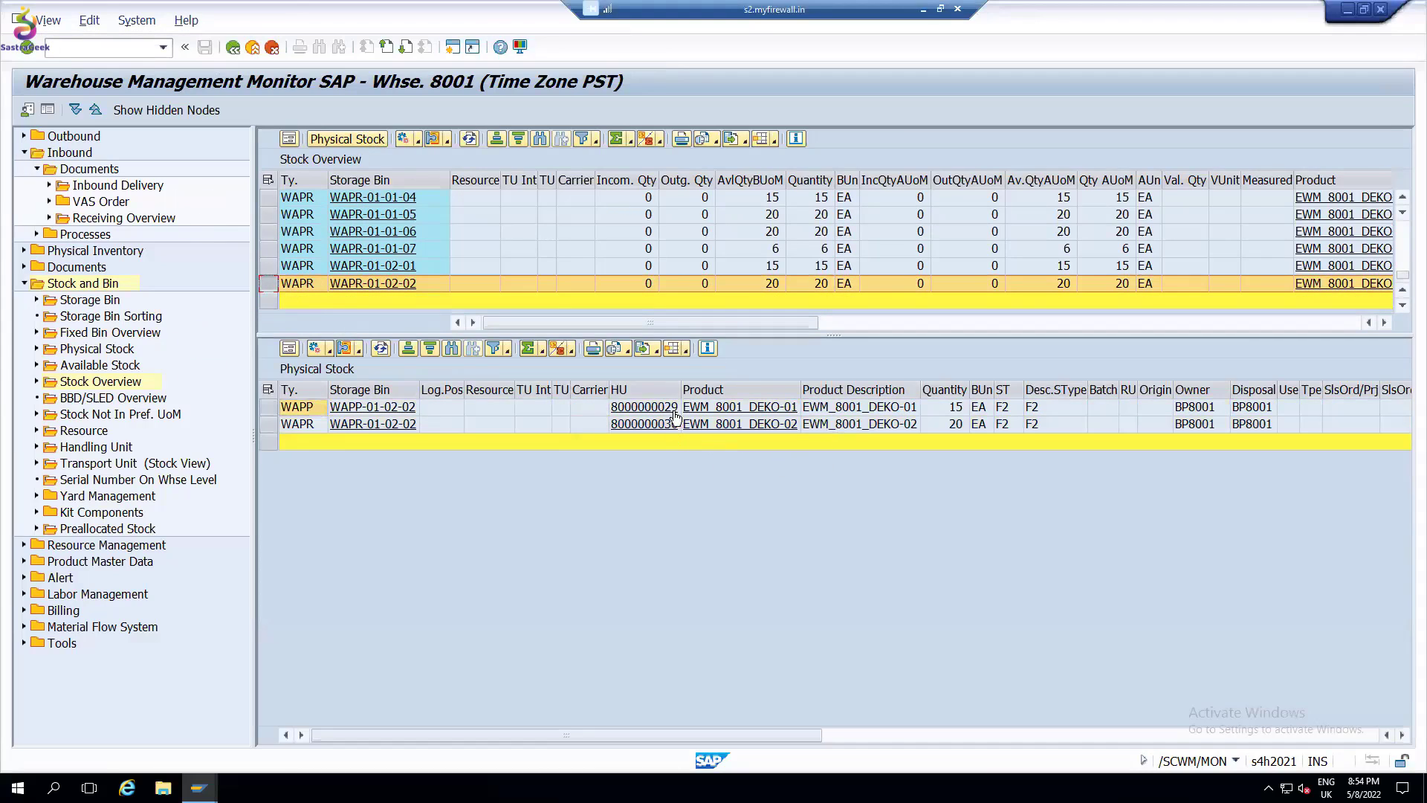
Look up the stock types available for the EWM_8001_DEKO-01 line, review F1 and F2, and close the list without changes.
left_click(1010, 408)
left_click(1016, 407)
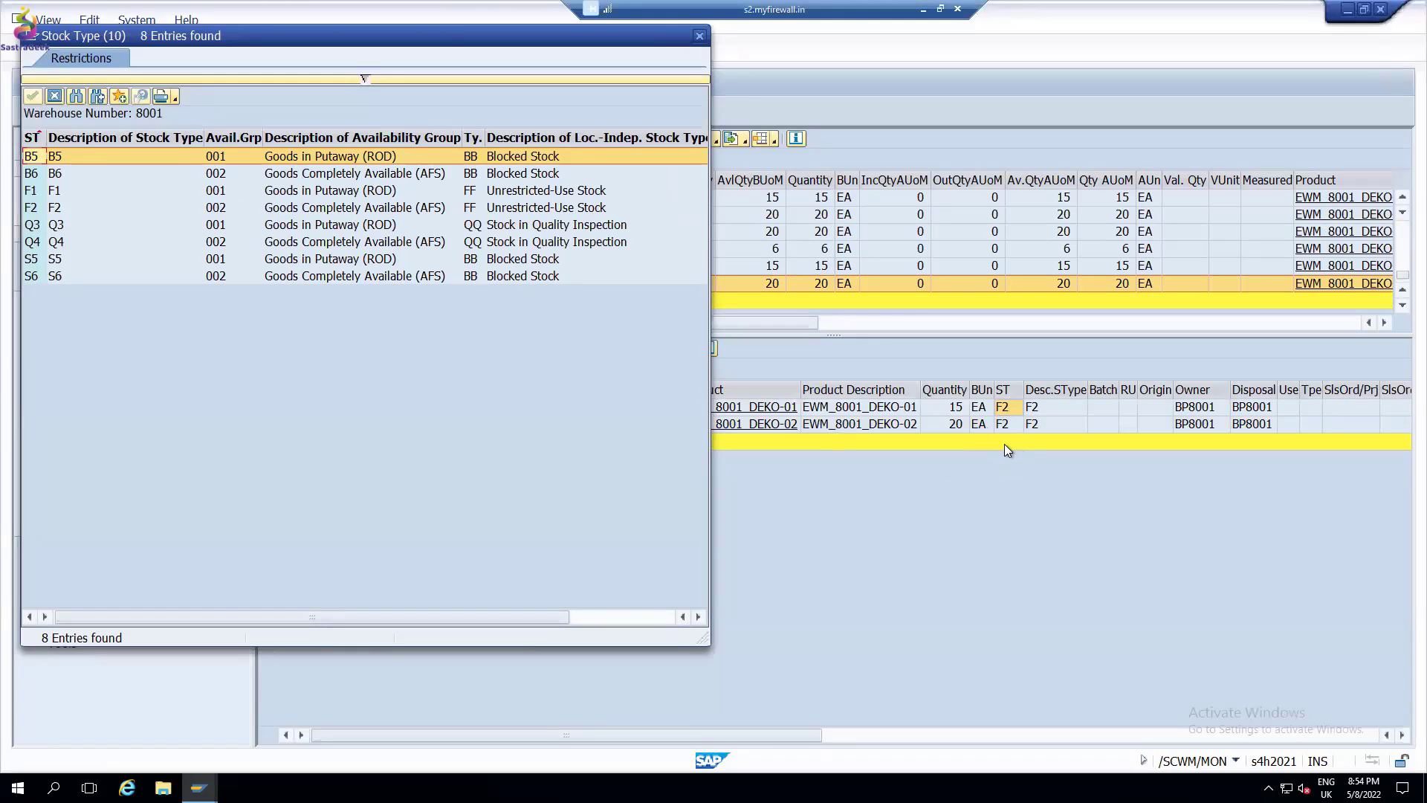
left_click(81, 193)
left_click(110, 212)
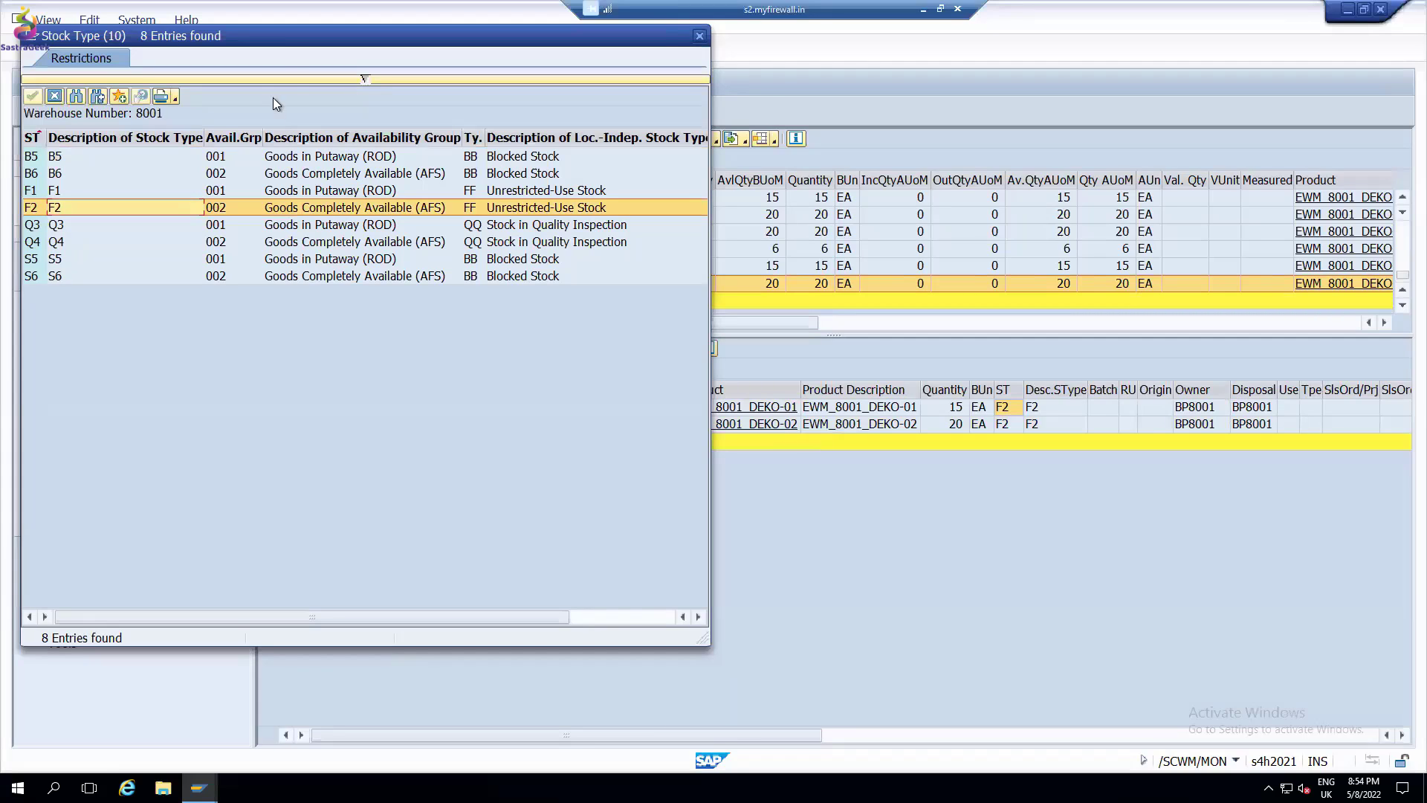
left_click_drag(292, 42, 312, 173)
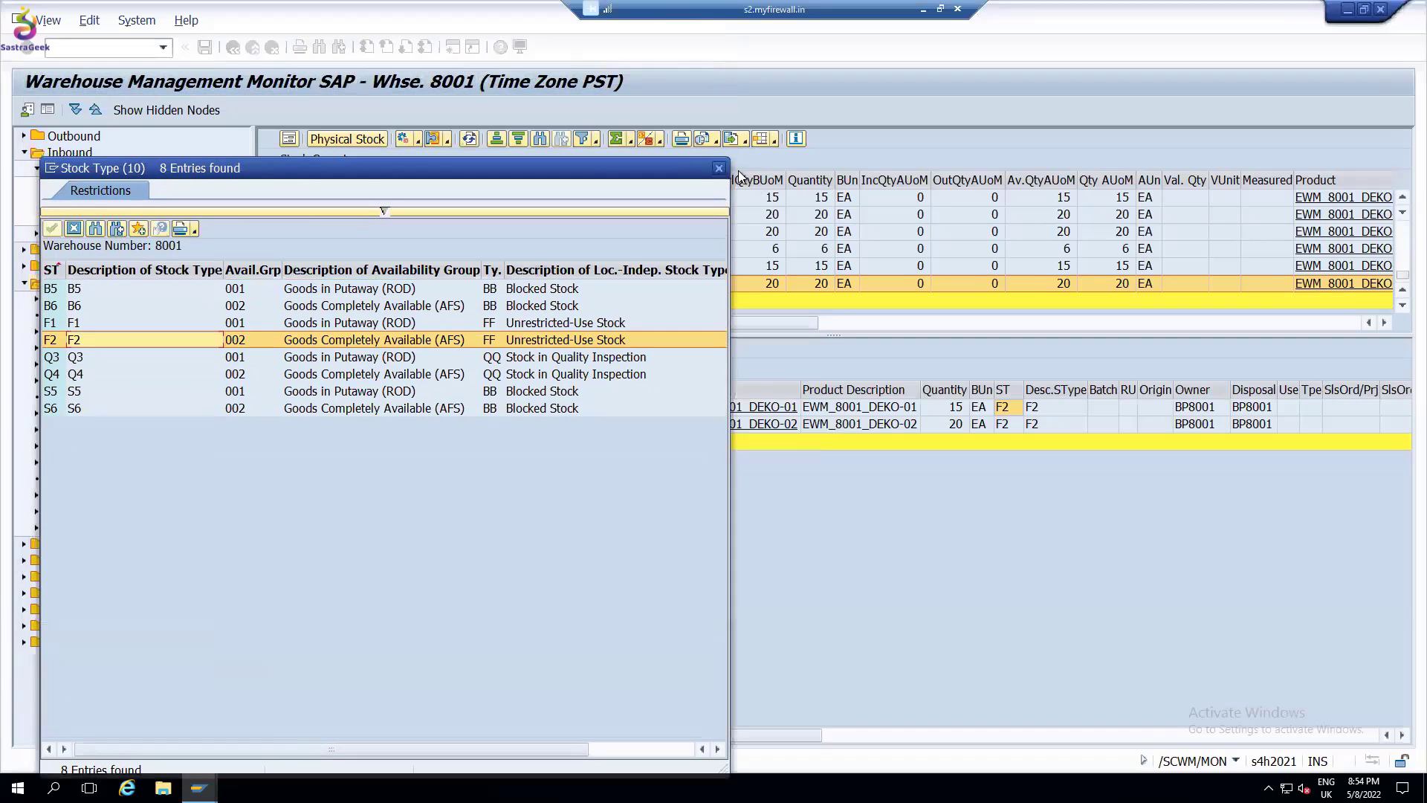
left_click(718, 171)
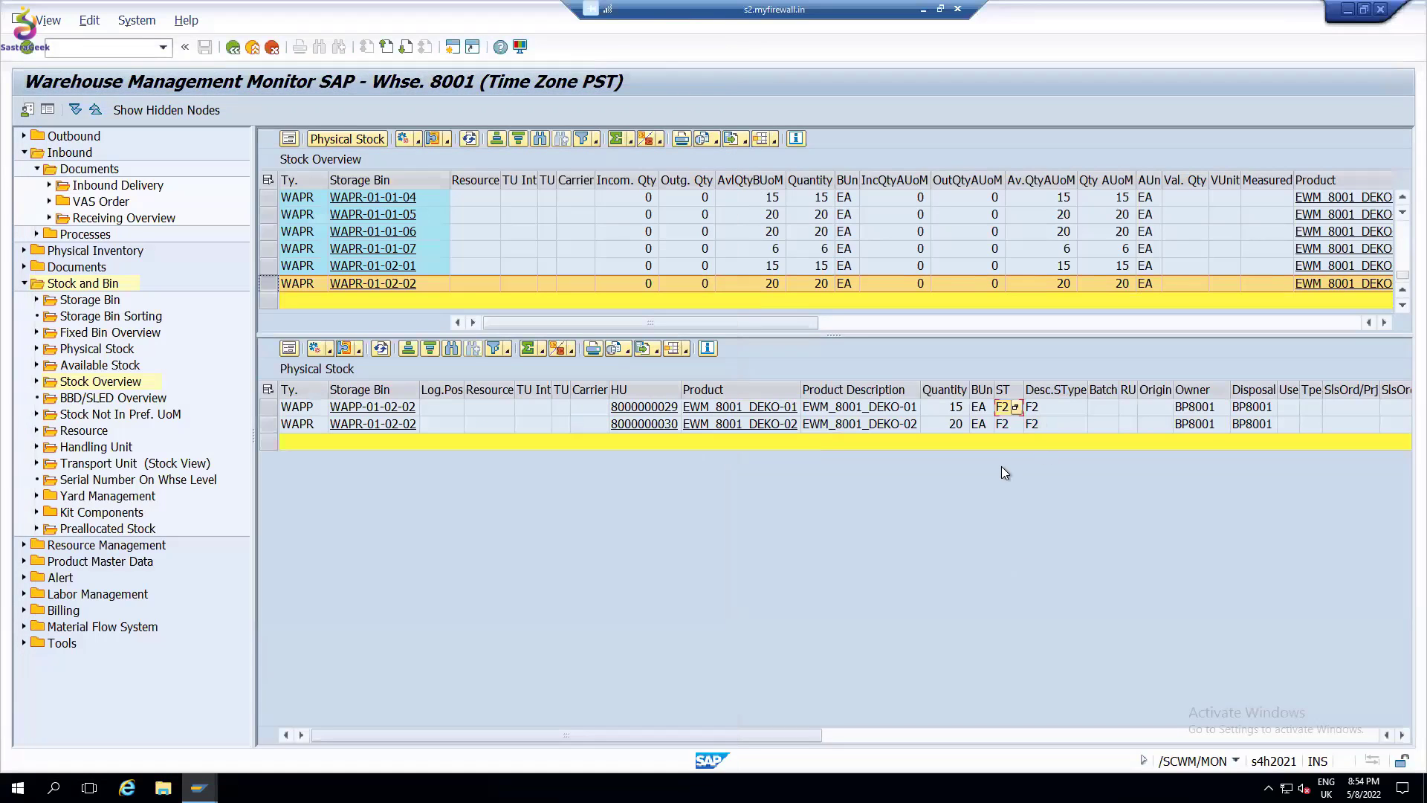
left_click(1008, 423)
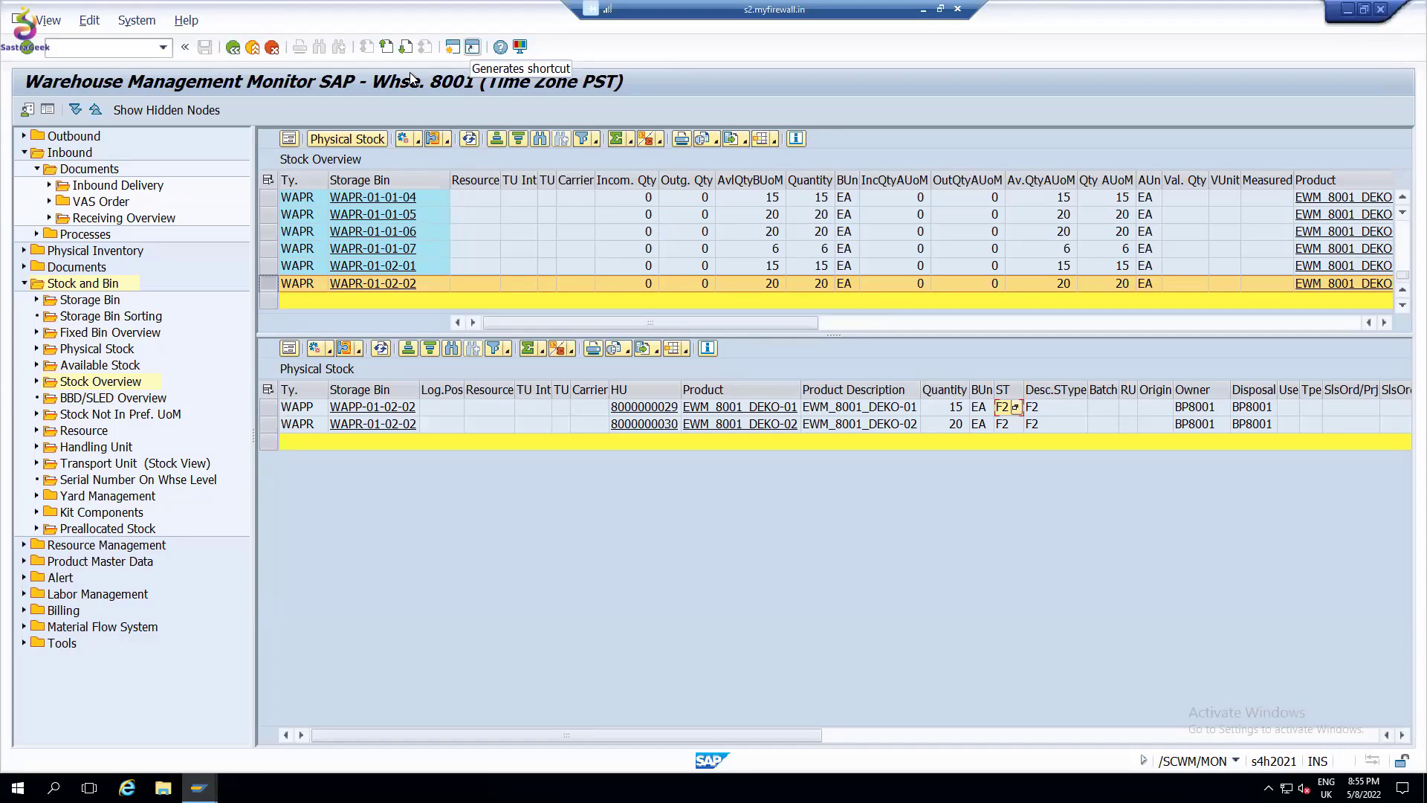
left_click_drag(1056, 301, 1059, 592)
left_click_drag(879, 525, 1035, 511)
left_click_drag(926, 540, 1015, 534)
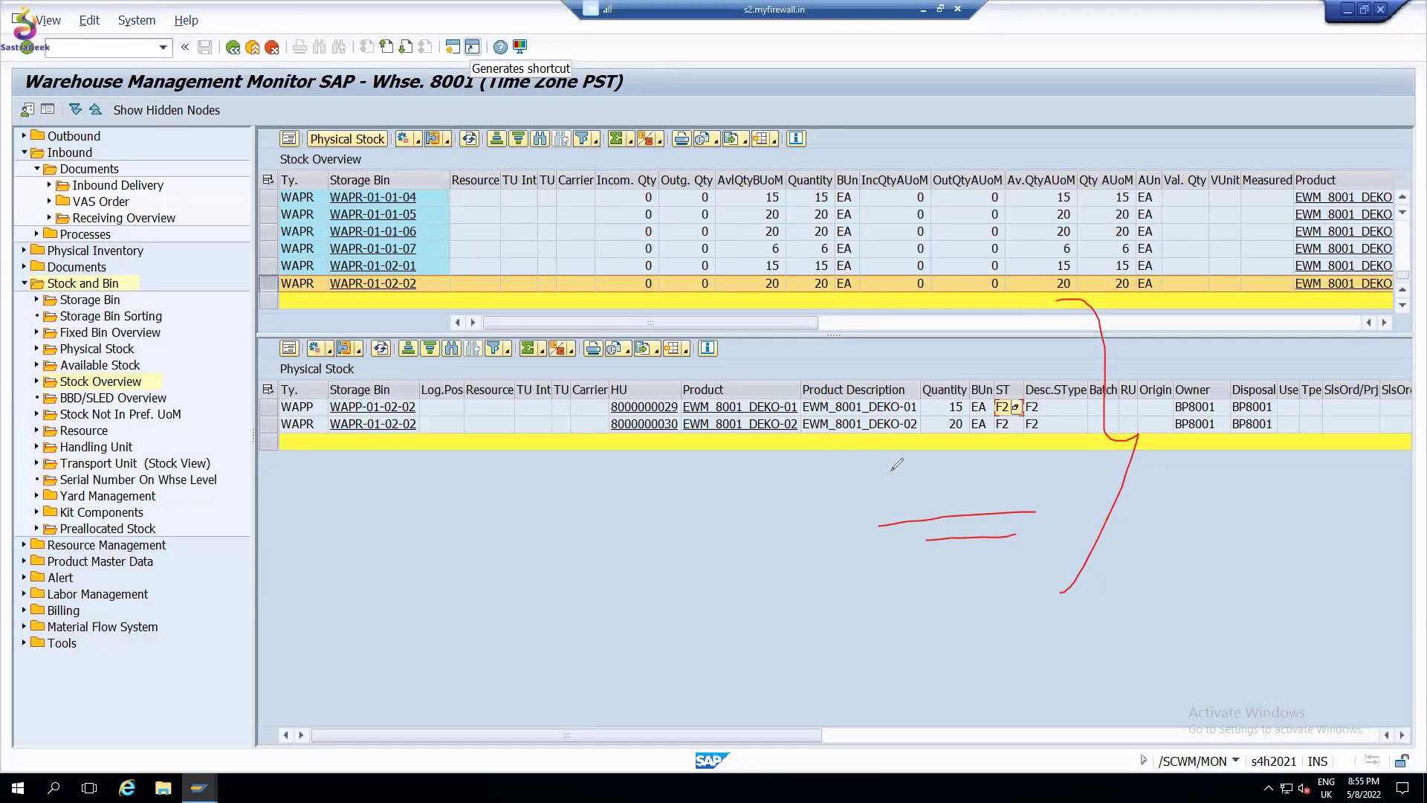
mouse_move(583, 568)
left_mouse_down()
mouse_move(541, 620)
mouse_move(608, 671)
left_mouse_up()
mouse_move(690, 611)
left_mouse_down()
mouse_move(816, 609)
mouse_move(797, 643)
left_mouse_up()
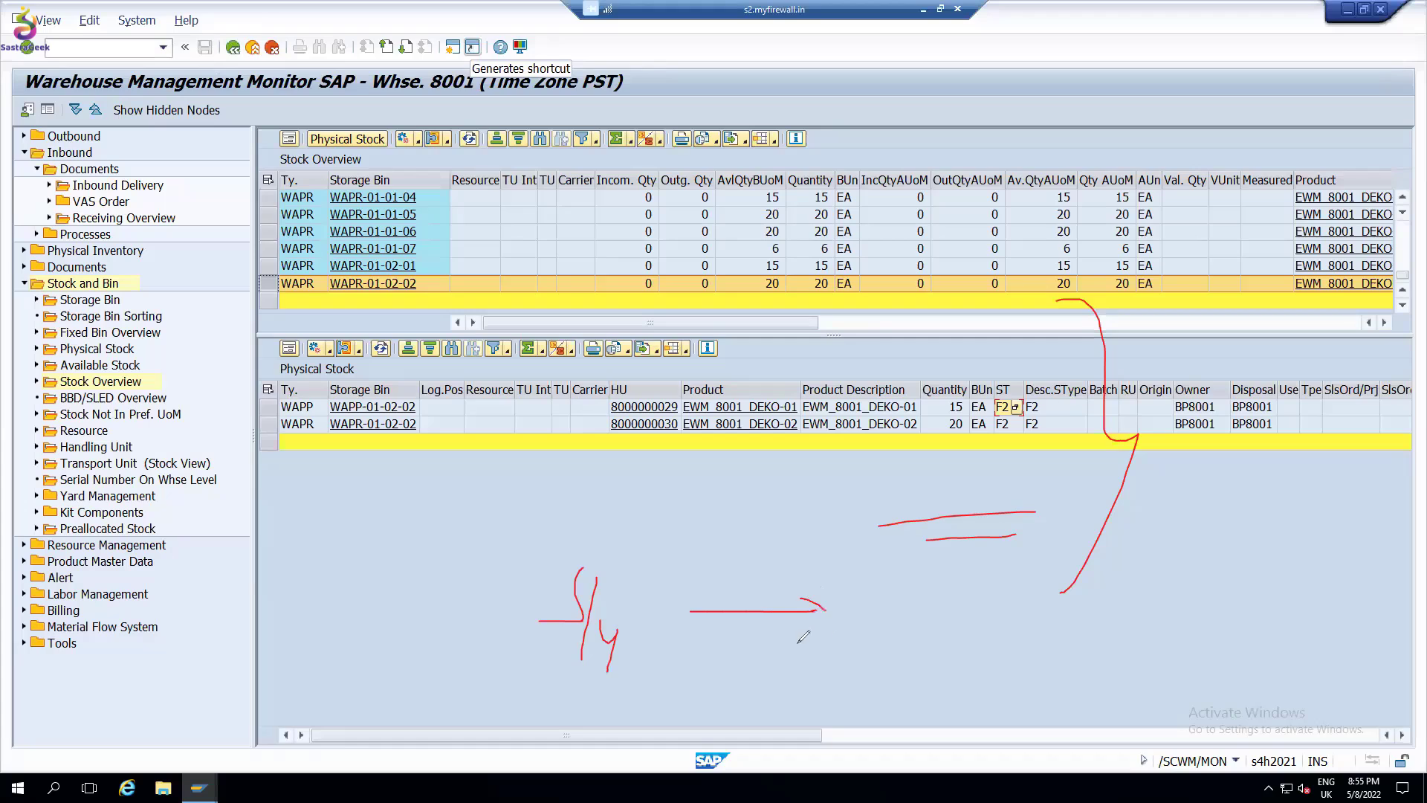
mouse_move(464, 587)
left_mouse_down()
mouse_move(469, 608)
mouse_move(496, 572)
left_mouse_up()
key("Escape")
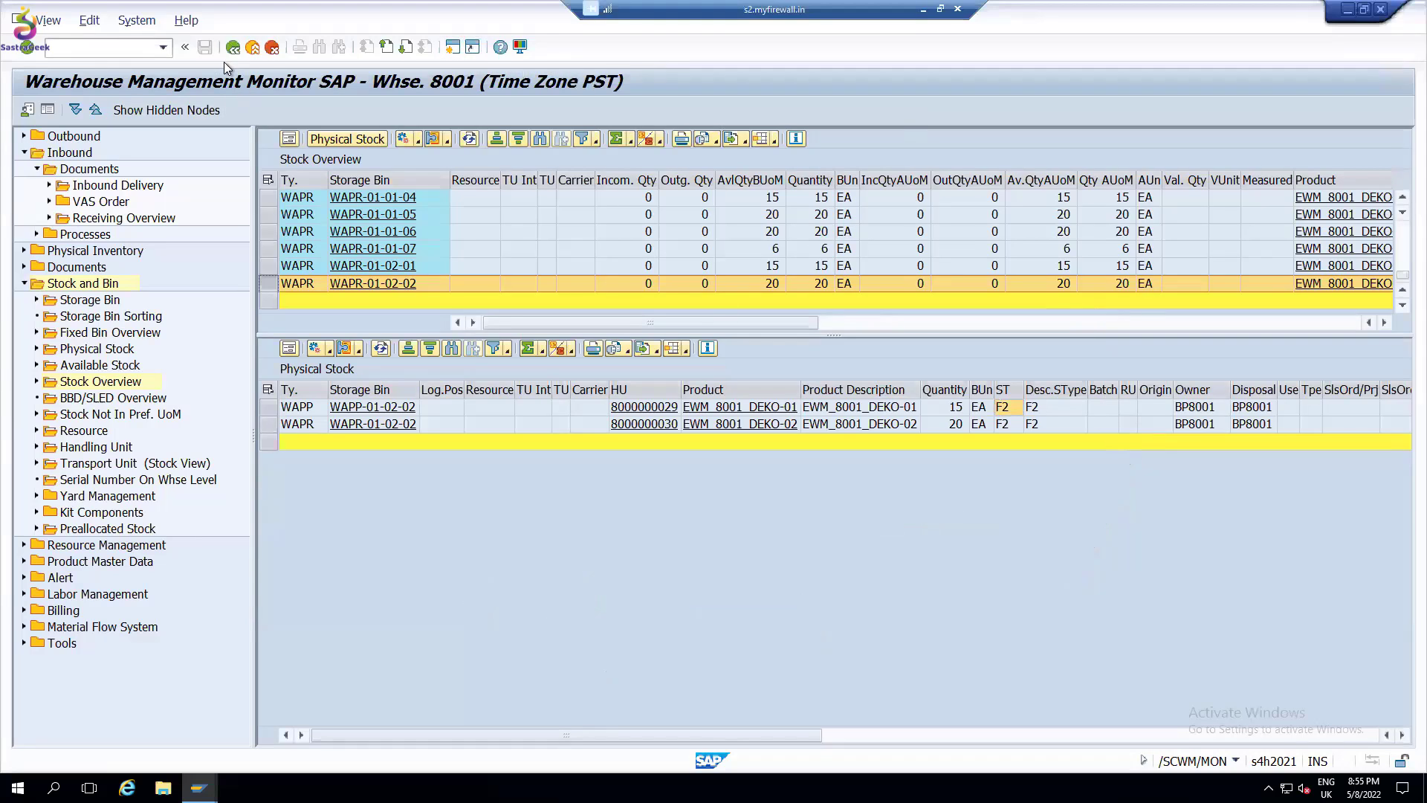
Leave the monitor, start transaction MMBE and run the stock overview for material EWM_8001_DEKO-01.
key("F3")
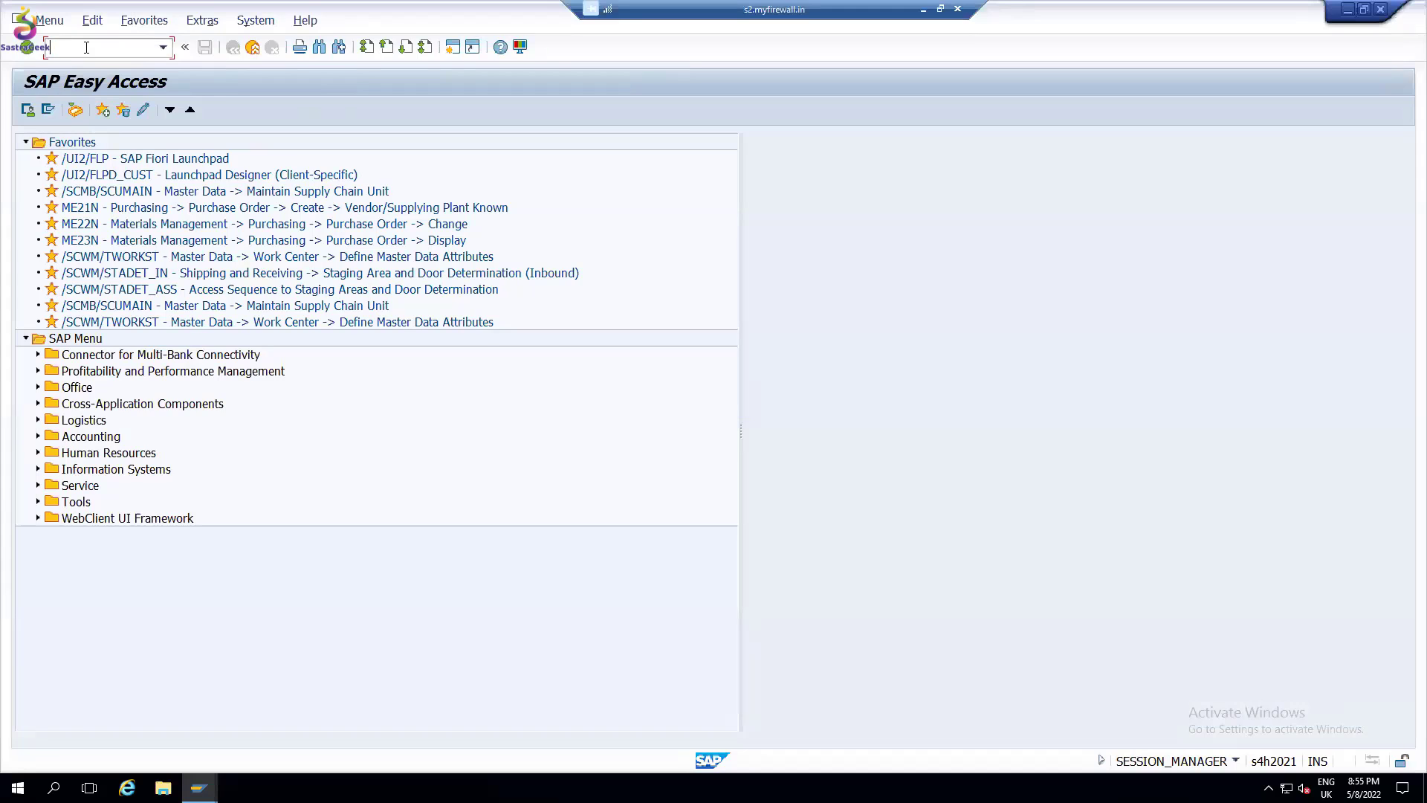
type("mmbe")
key("Return")
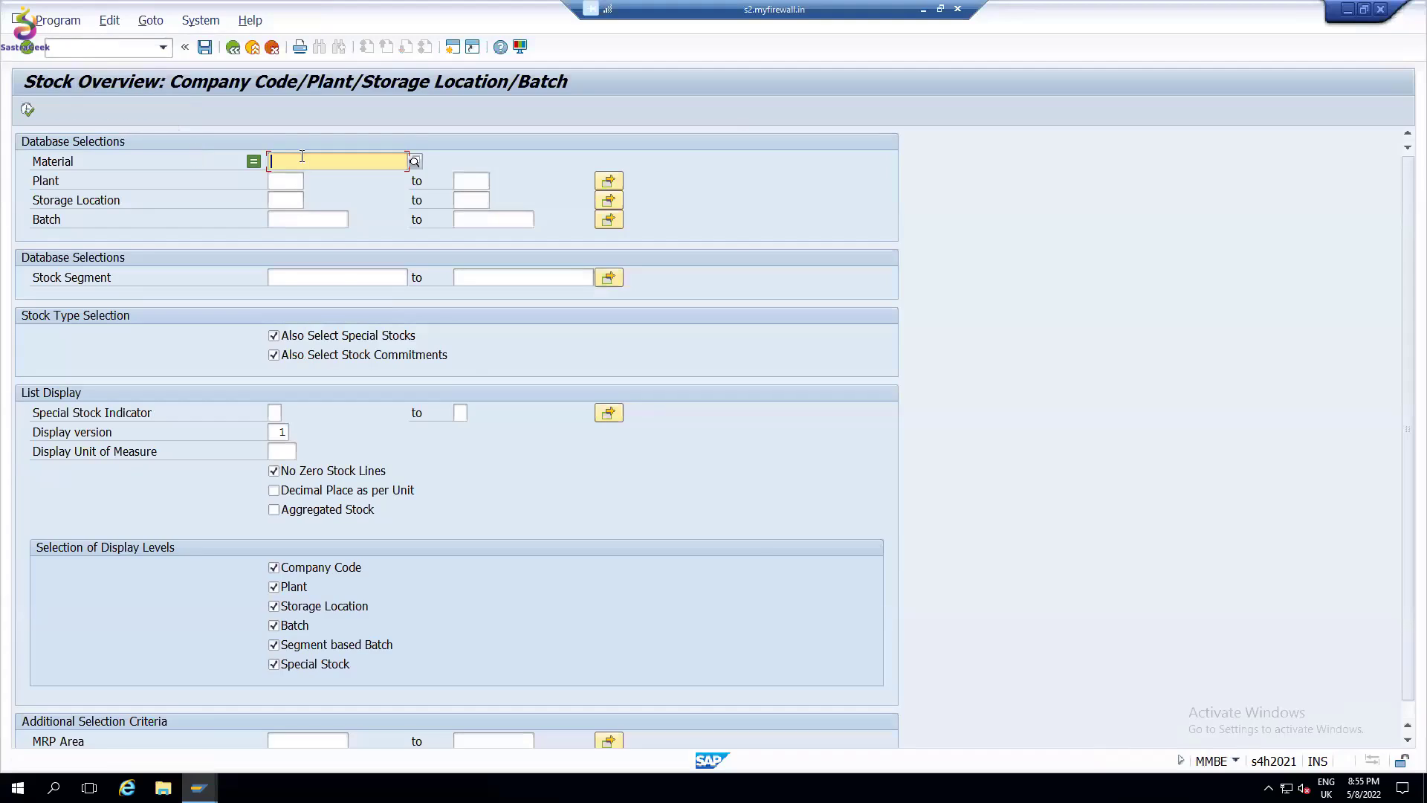
left_click(301, 160)
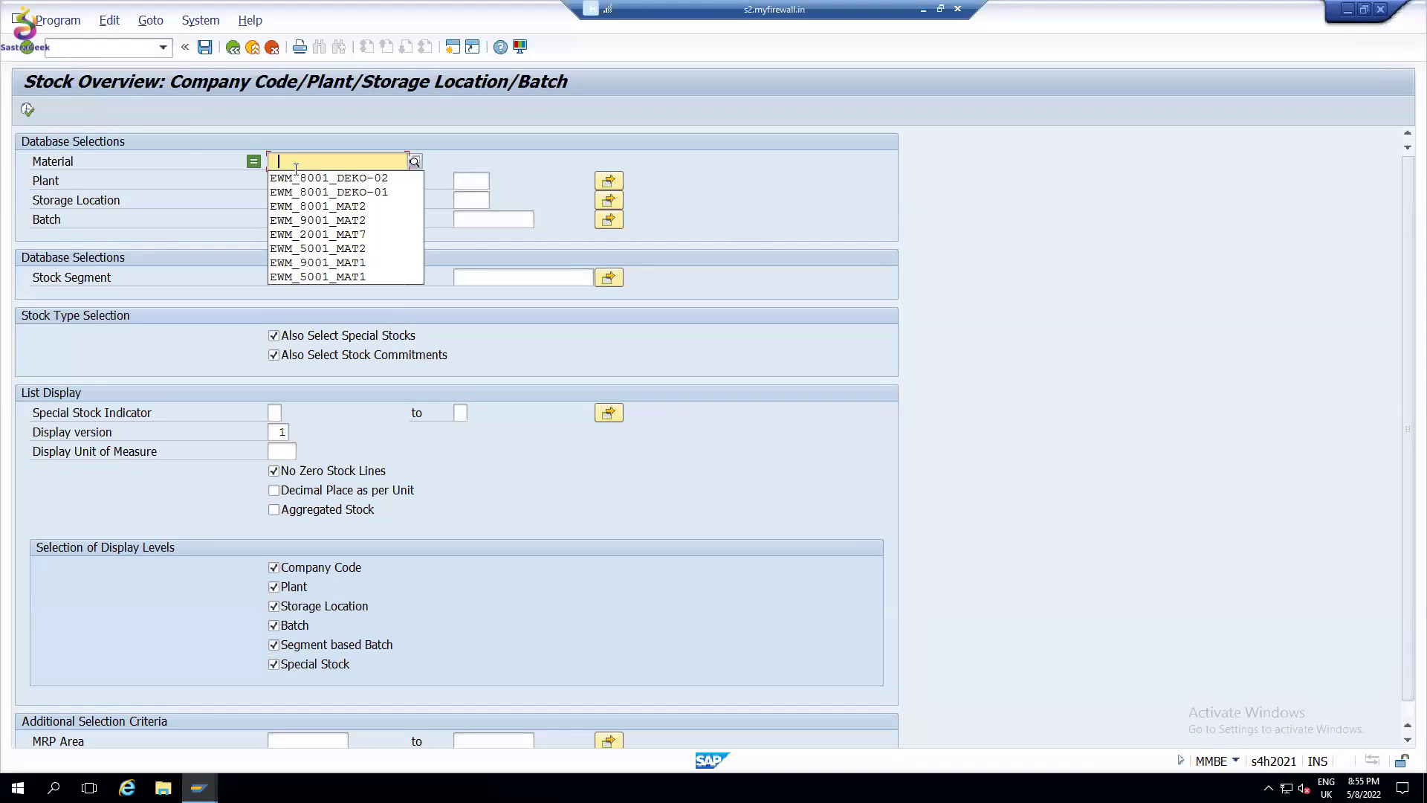
left_click(347, 192)
key("F8")
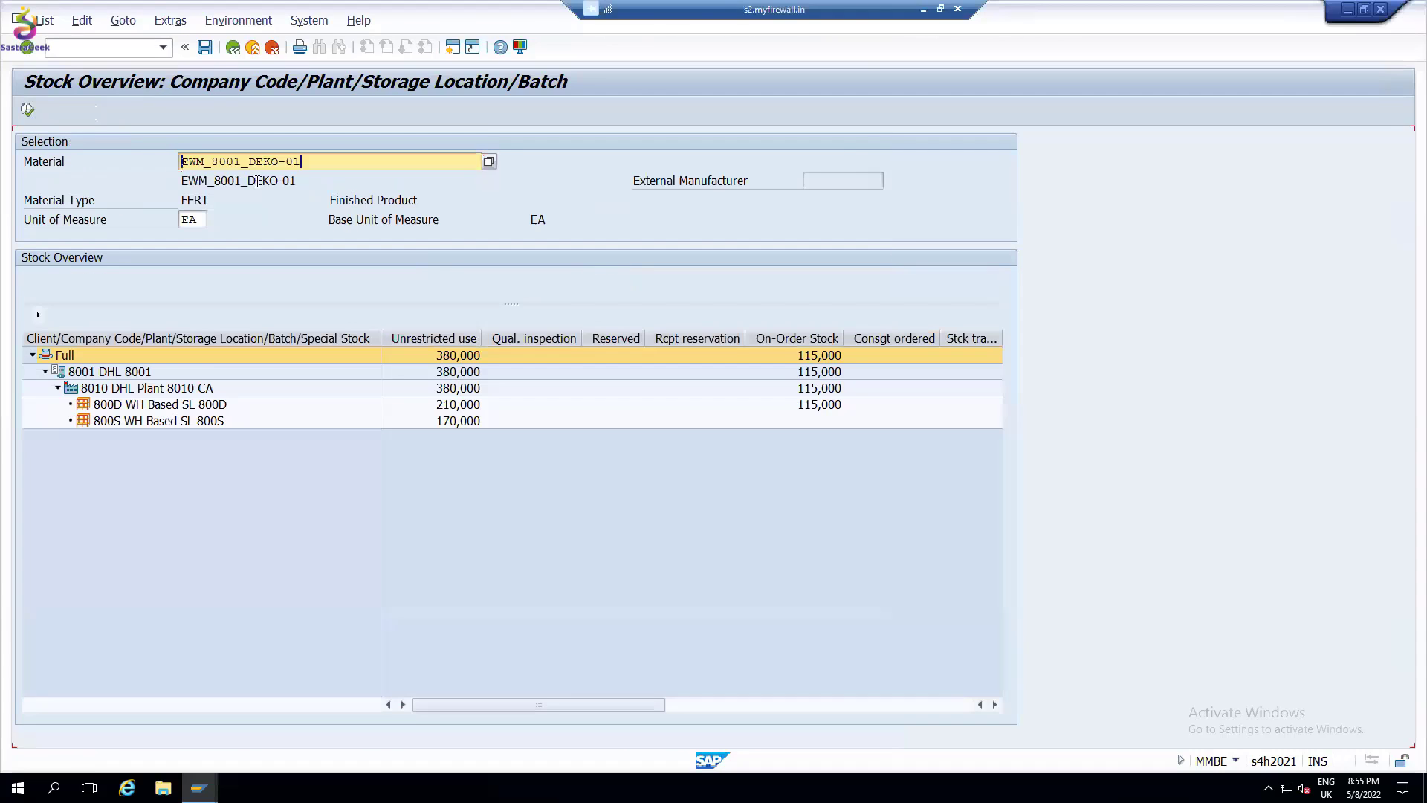
Examine the stock category quantities of EWM_8001_DEKO-01 for storage locations 800D and 800S.
left_click(223, 406)
mouse_move(275, 396)
left_mouse_down()
mouse_move(288, 434)
mouse_move(249, 443)
left_mouse_up()
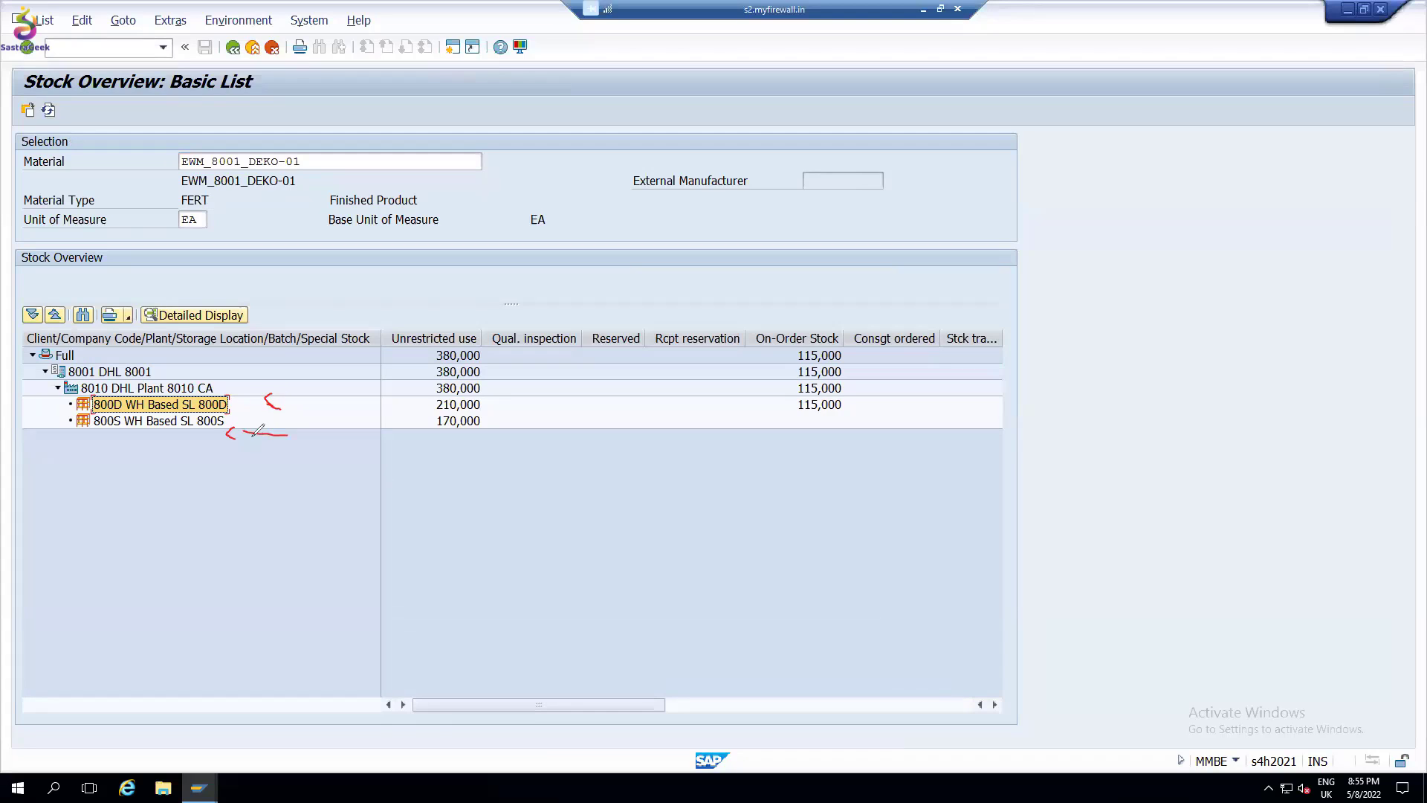
mouse_move(439, 437)
left_mouse_down()
mouse_move(473, 436)
mouse_move(489, 403)
left_mouse_up()
mouse_move(483, 323)
left_mouse_down()
mouse_move(510, 365)
mouse_move(493, 461)
left_mouse_up()
key("e")
left_click(938, 702)
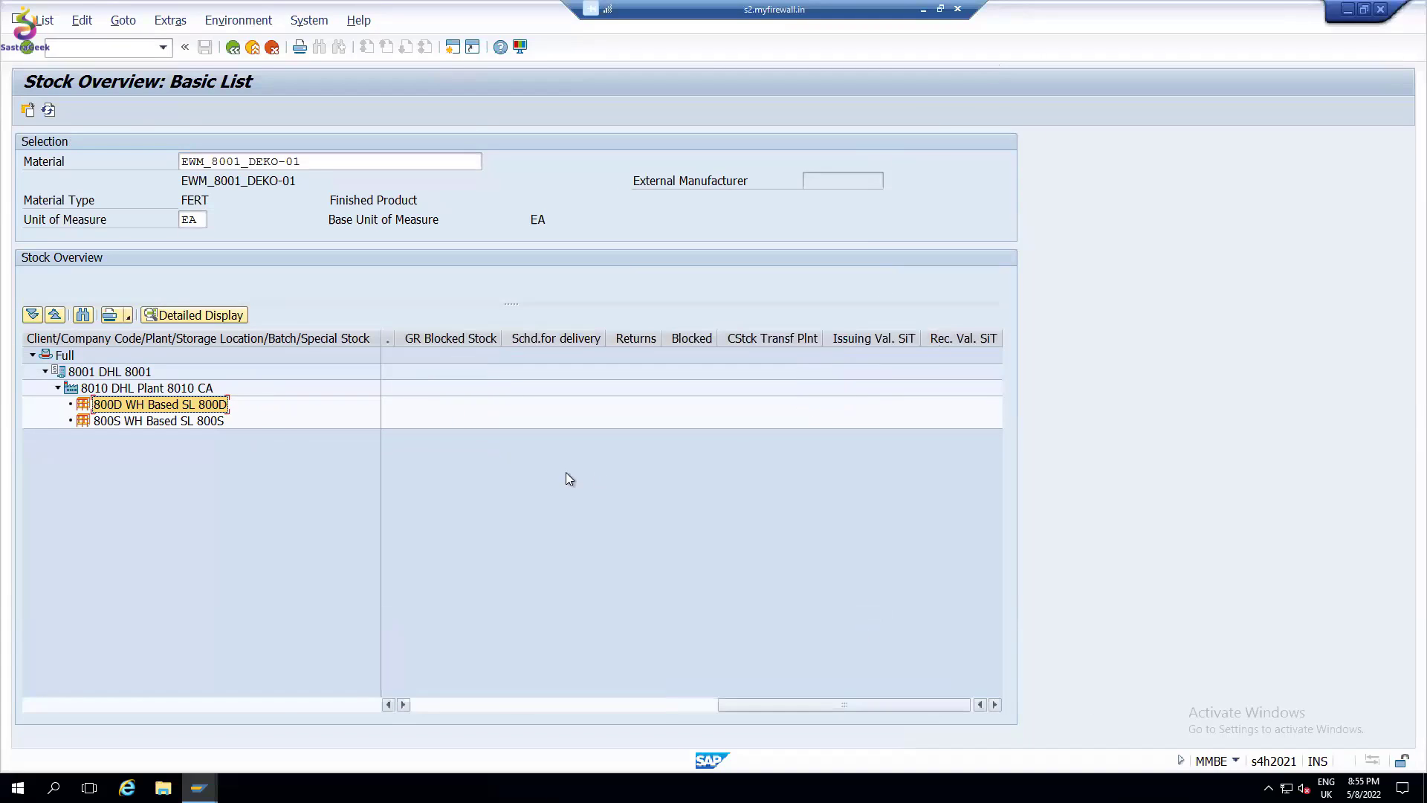
left_click(423, 704)
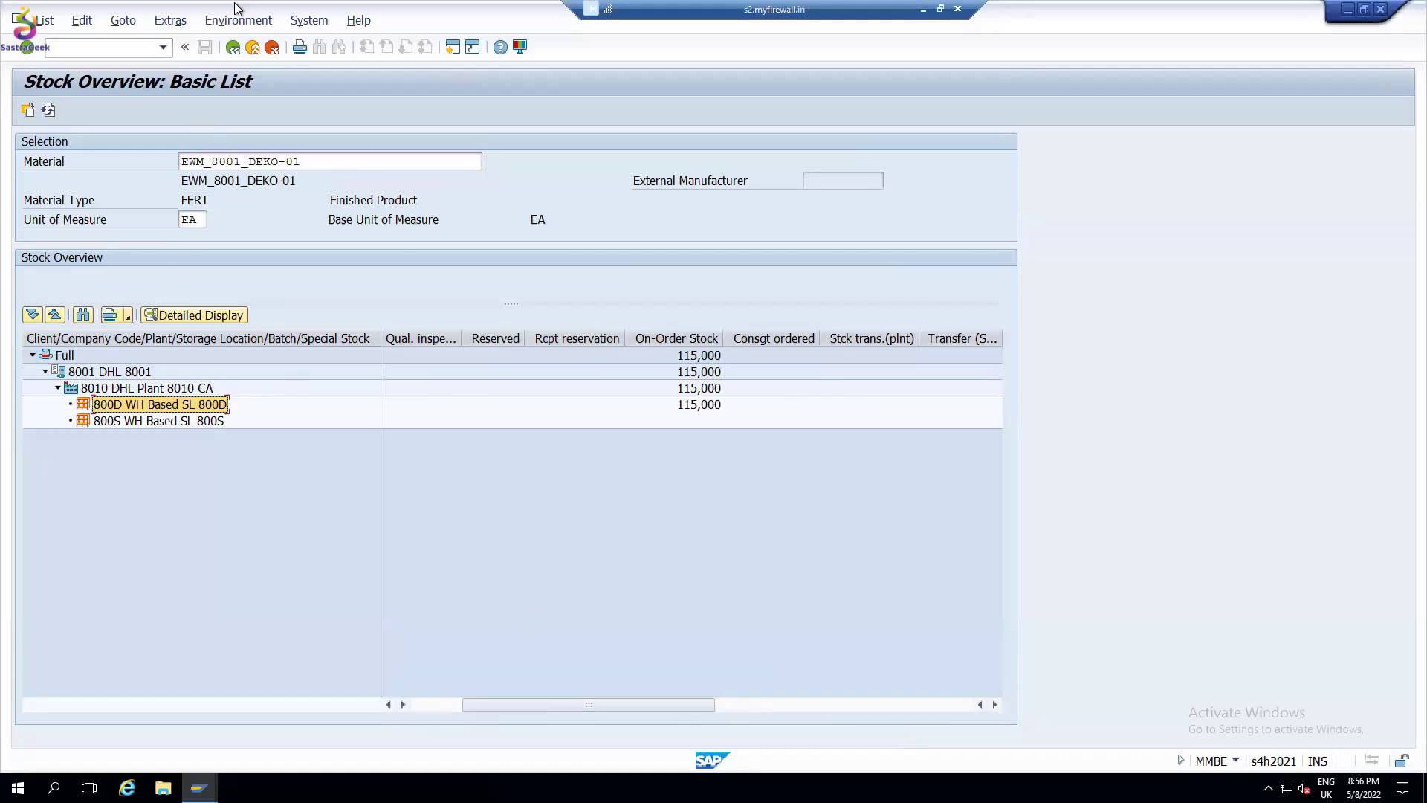
left_click(162, 48)
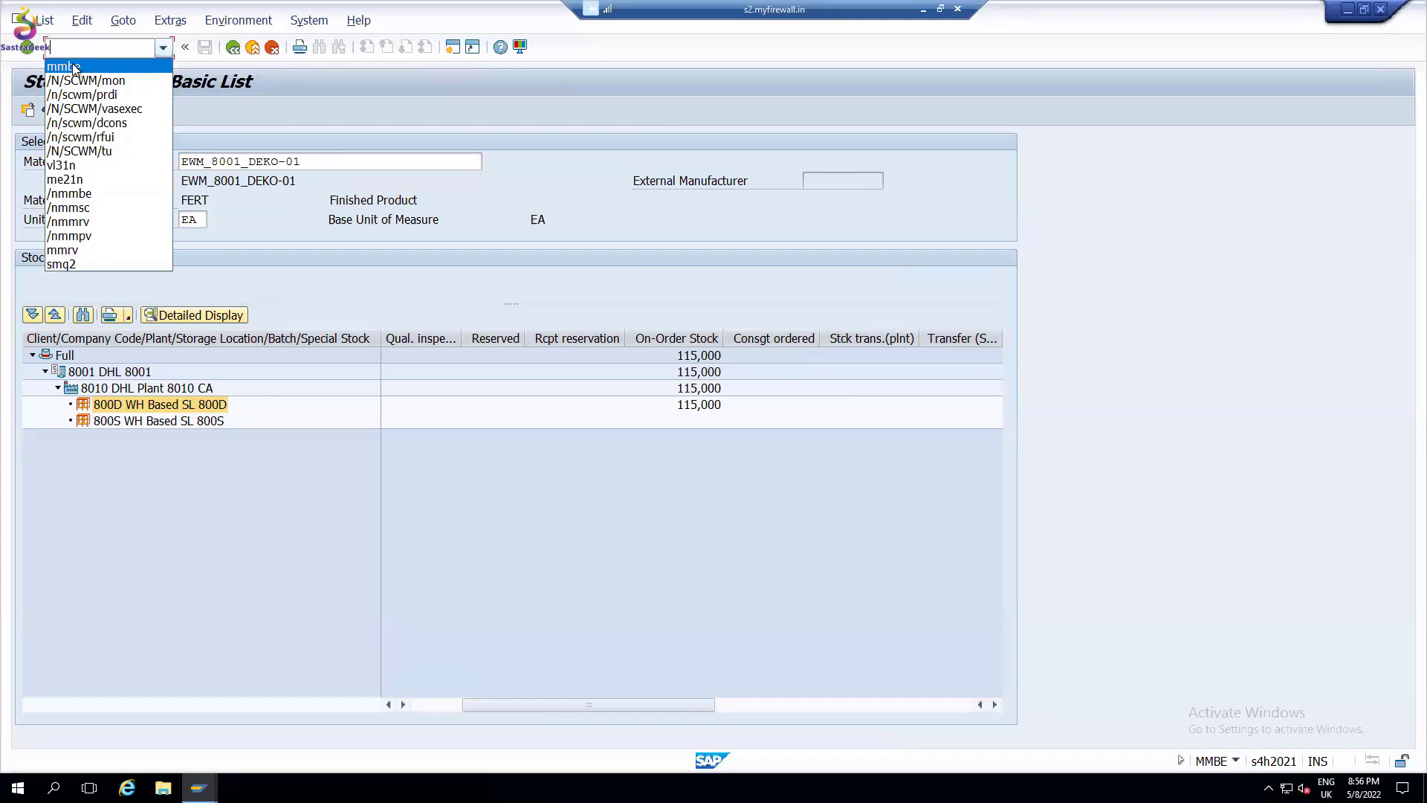
type("mm")
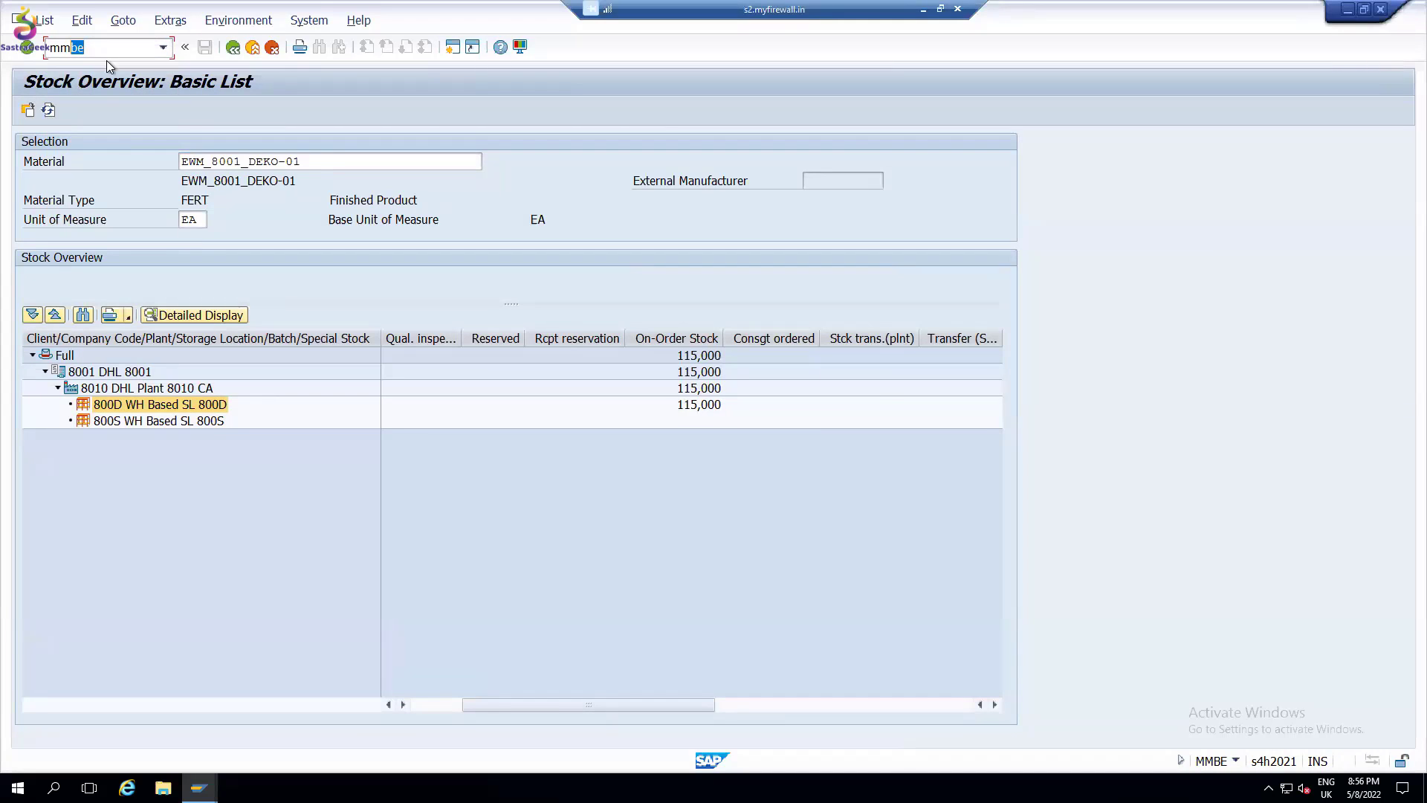
type("52")
key("Return")
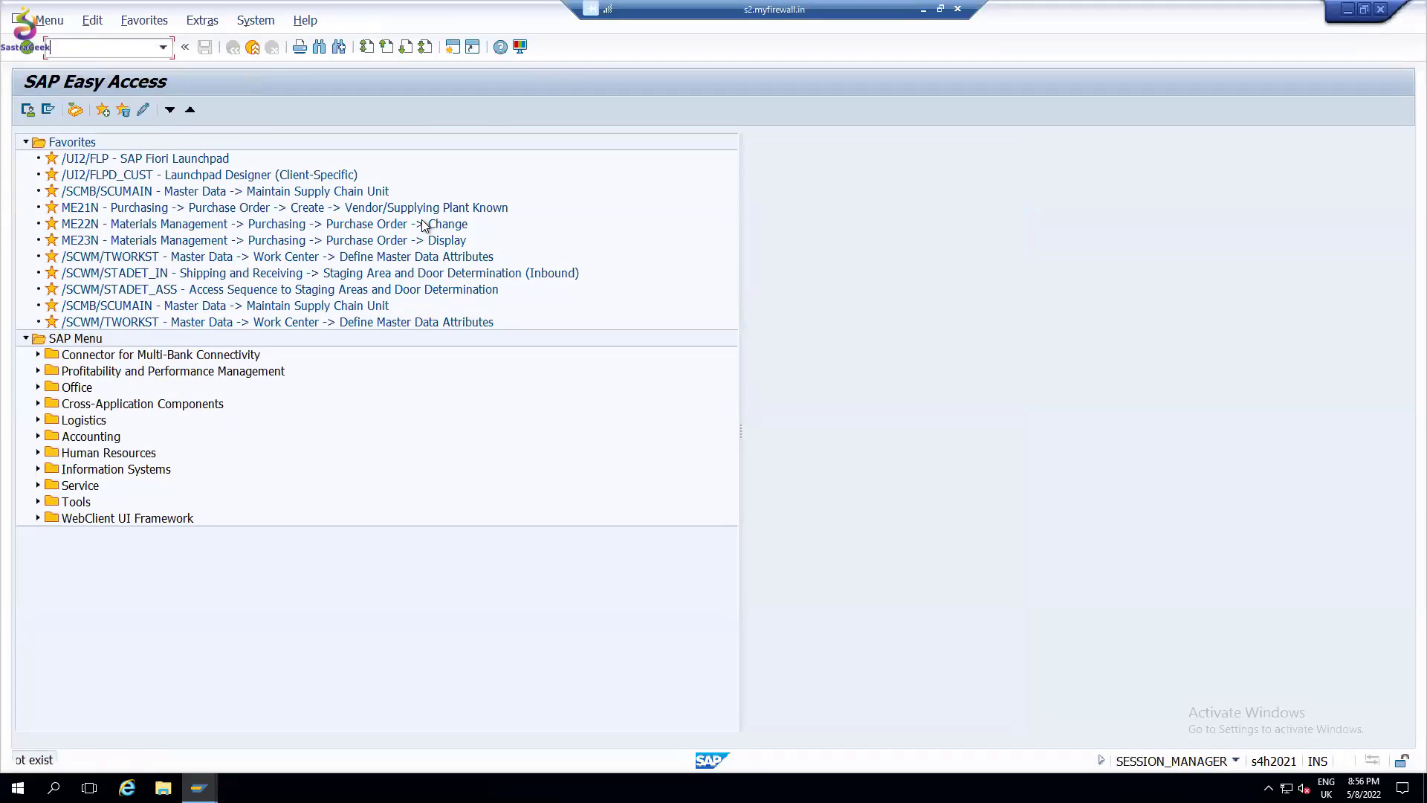
Run transaction MB52 for material EWM_8001_DEKO-01 and review its unrestricted stock in storage locations 800D and 800S.
left_click(162, 47)
left_click(103, 68)
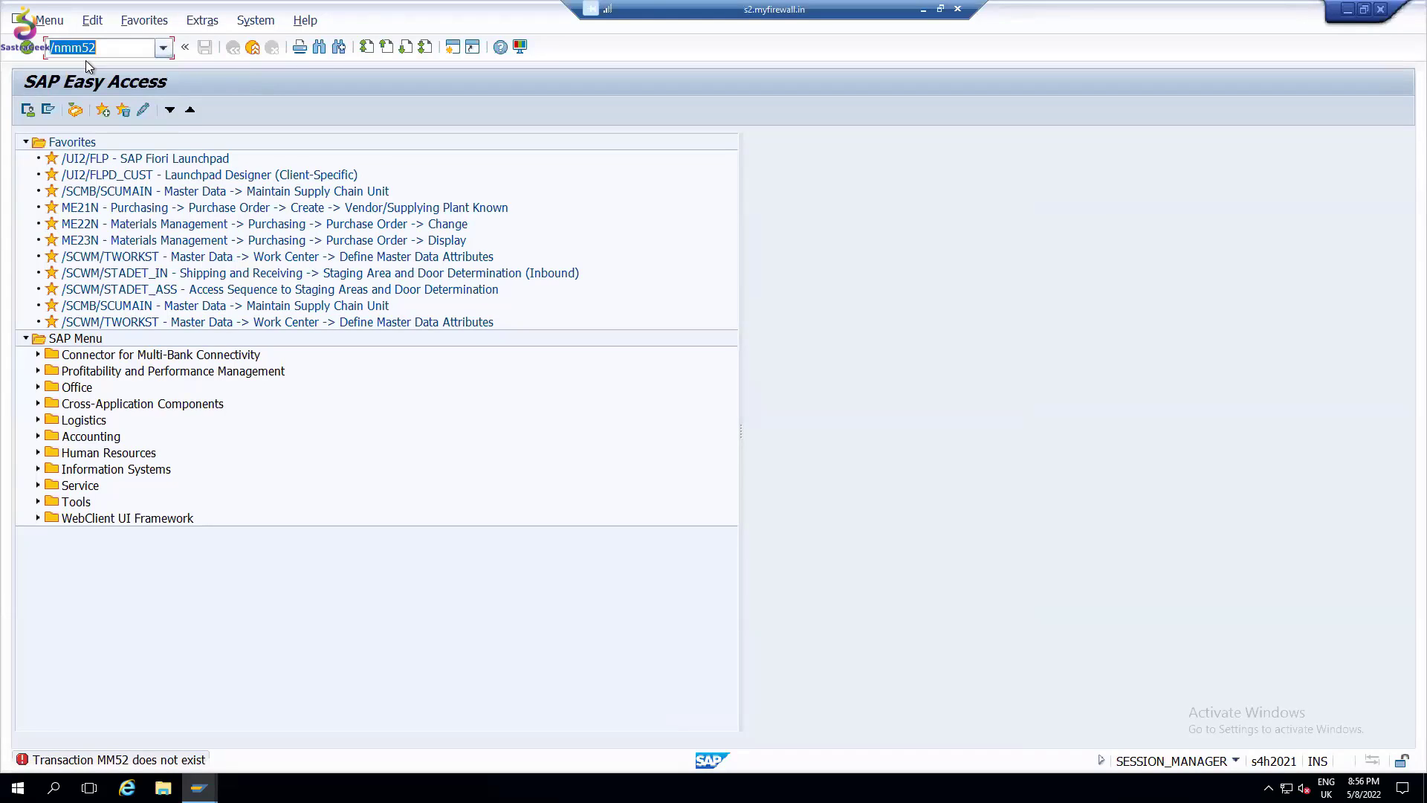
key("BackSpace")
type("b")
key("Return")
left_click(28, 111)
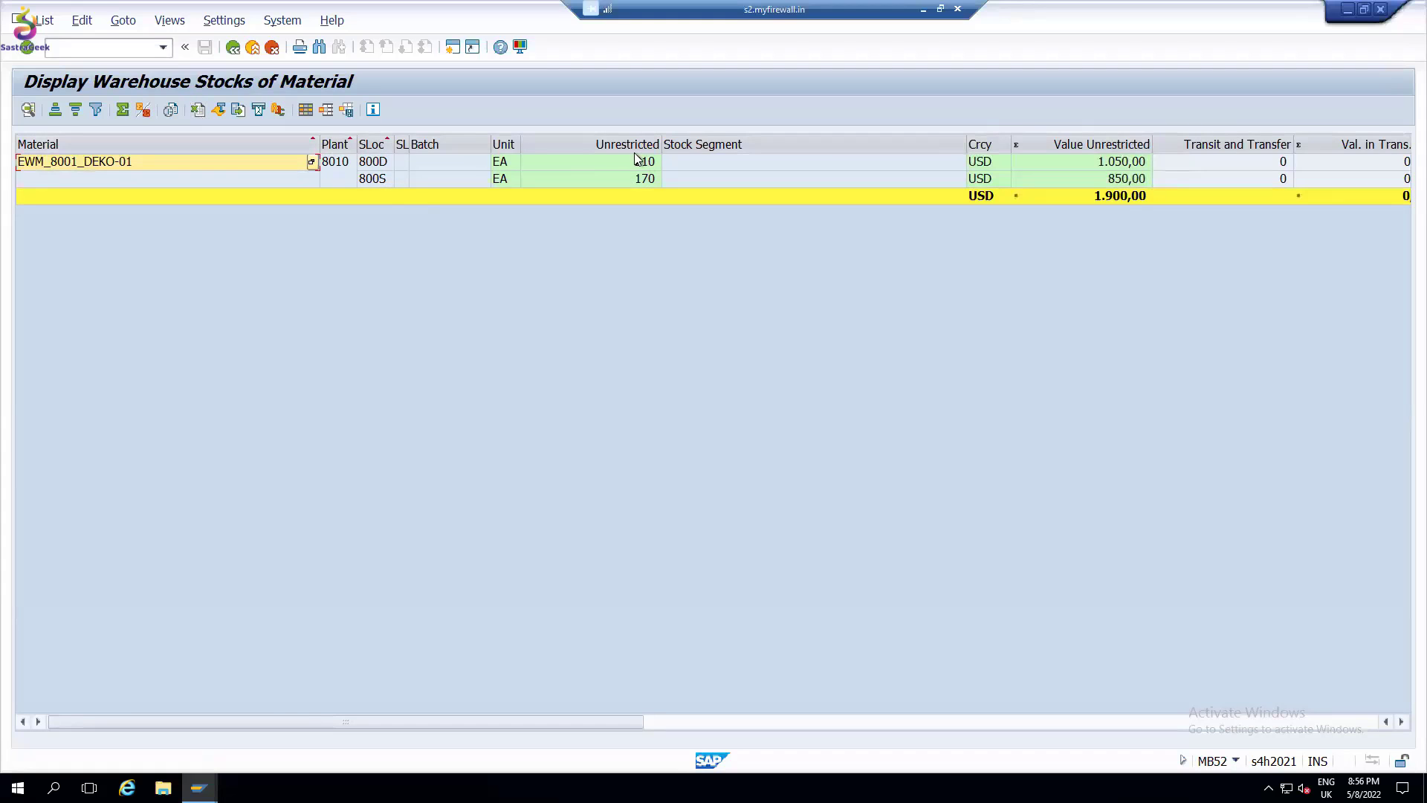
left_click(375, 168)
left_click(382, 180)
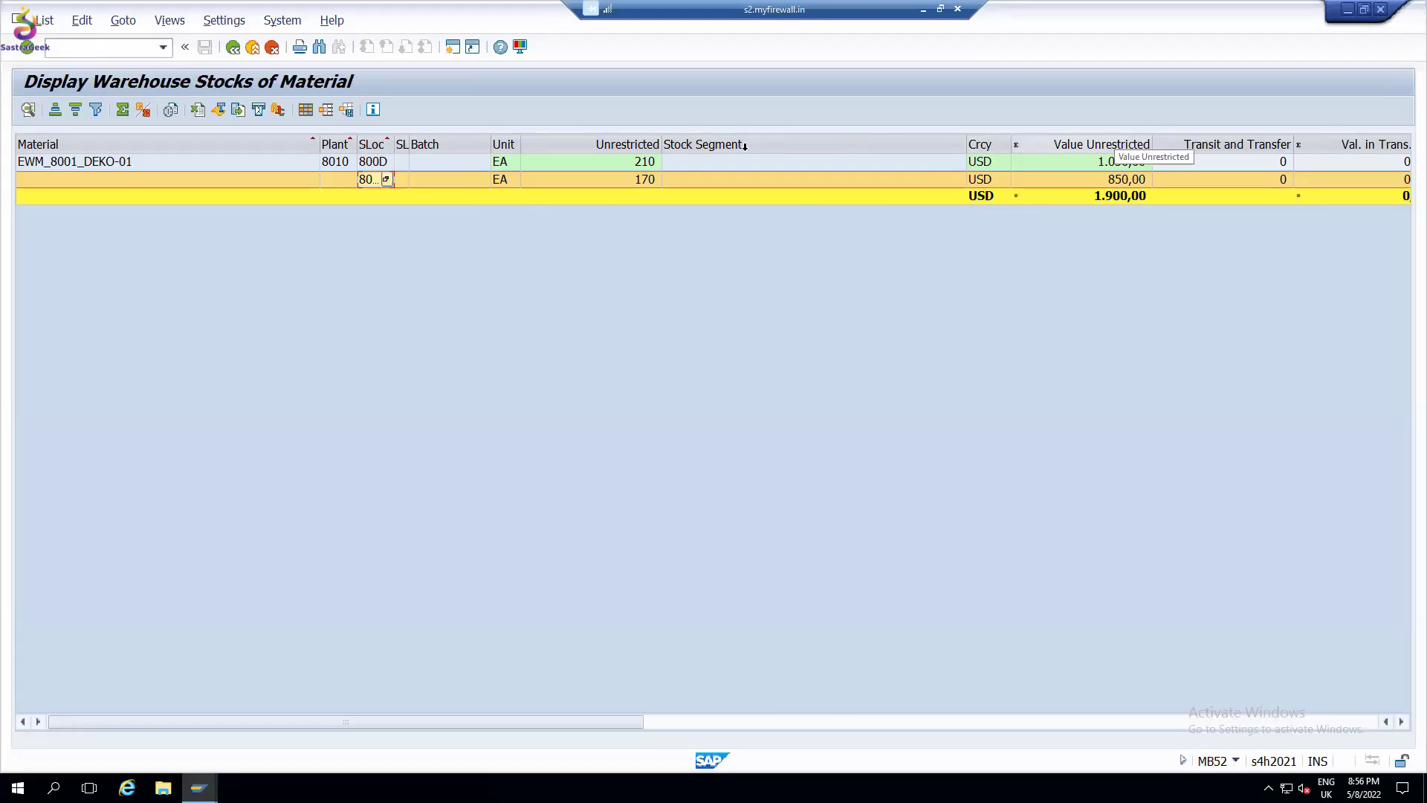
left_click(460, 146)
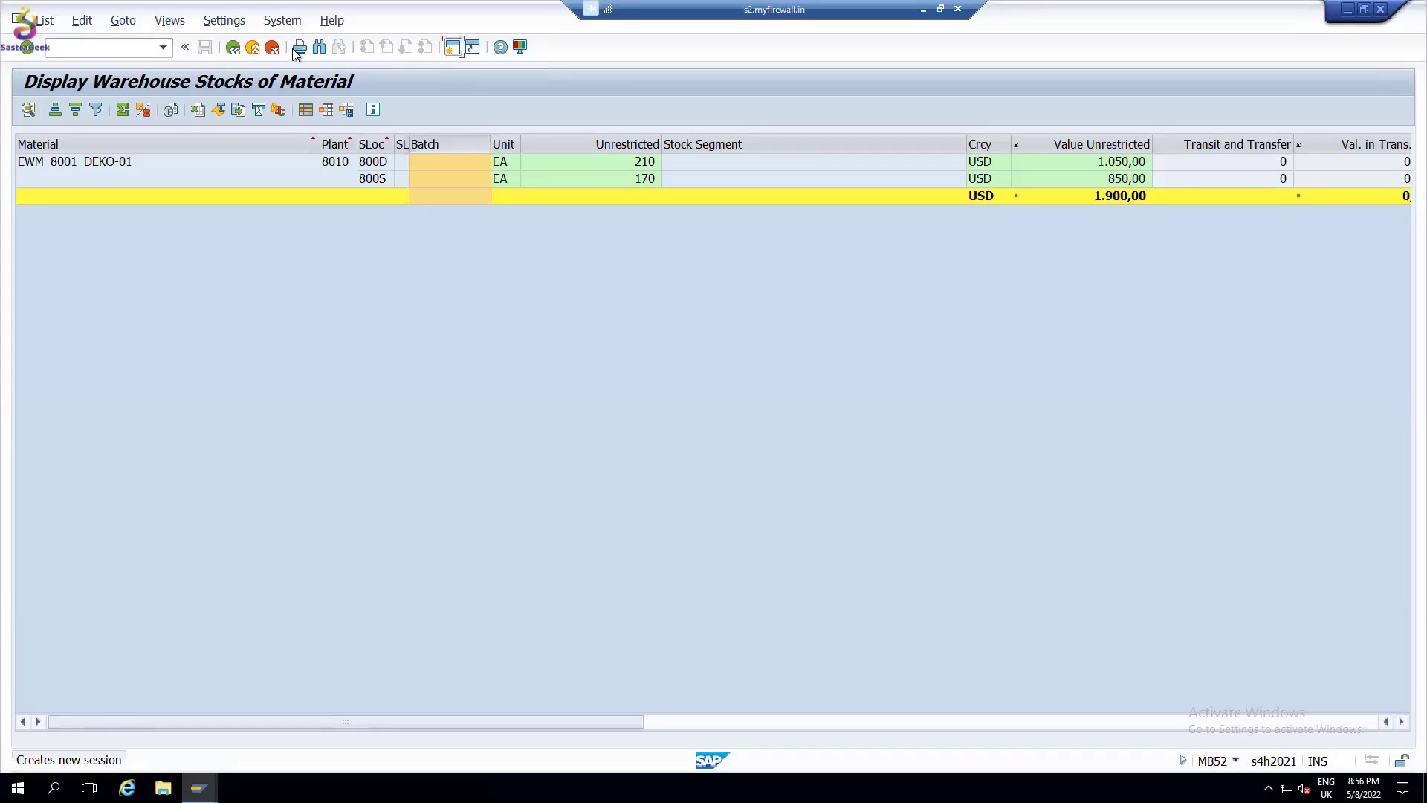
Open a new session and start transaction VL33N to display an inbound delivery.
left_click(452, 47)
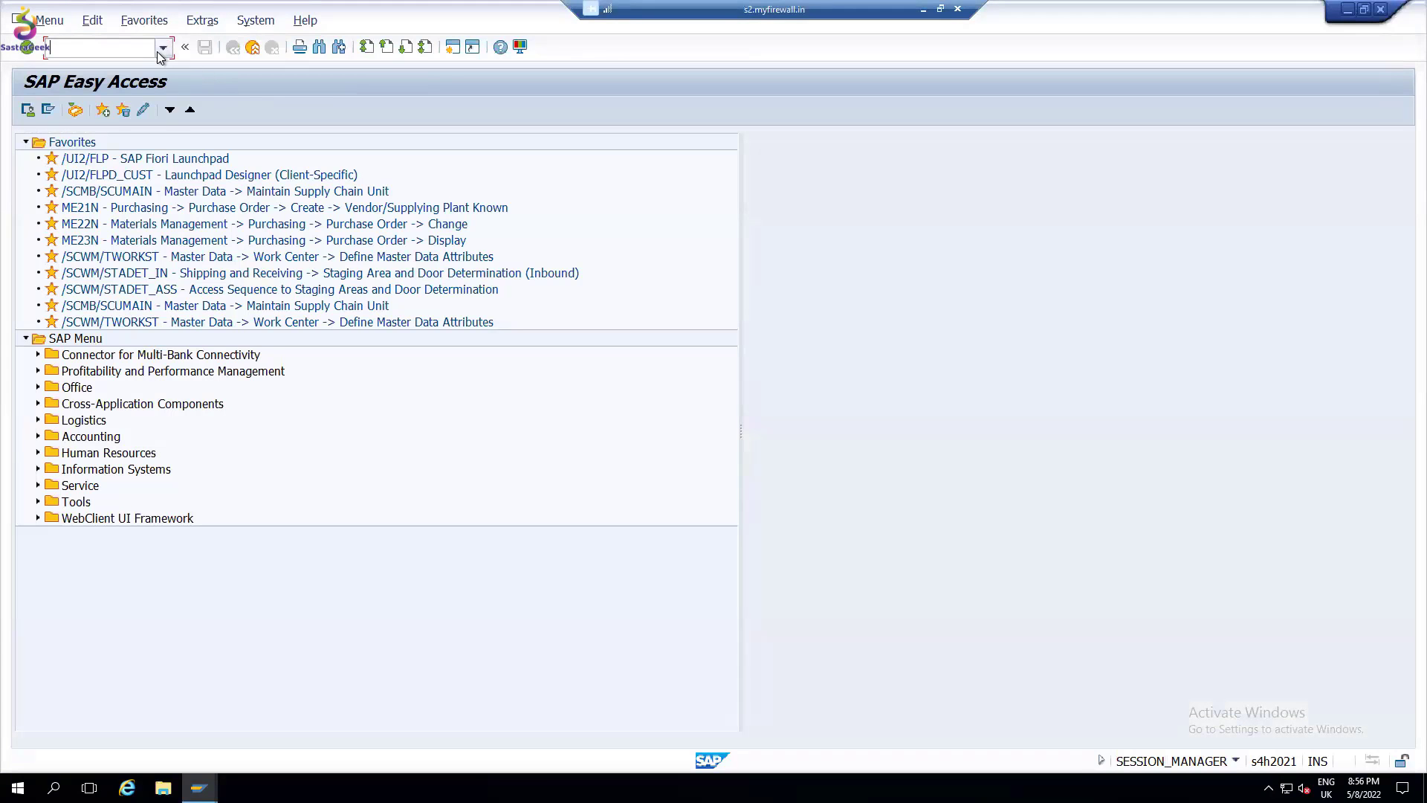
left_click(162, 47)
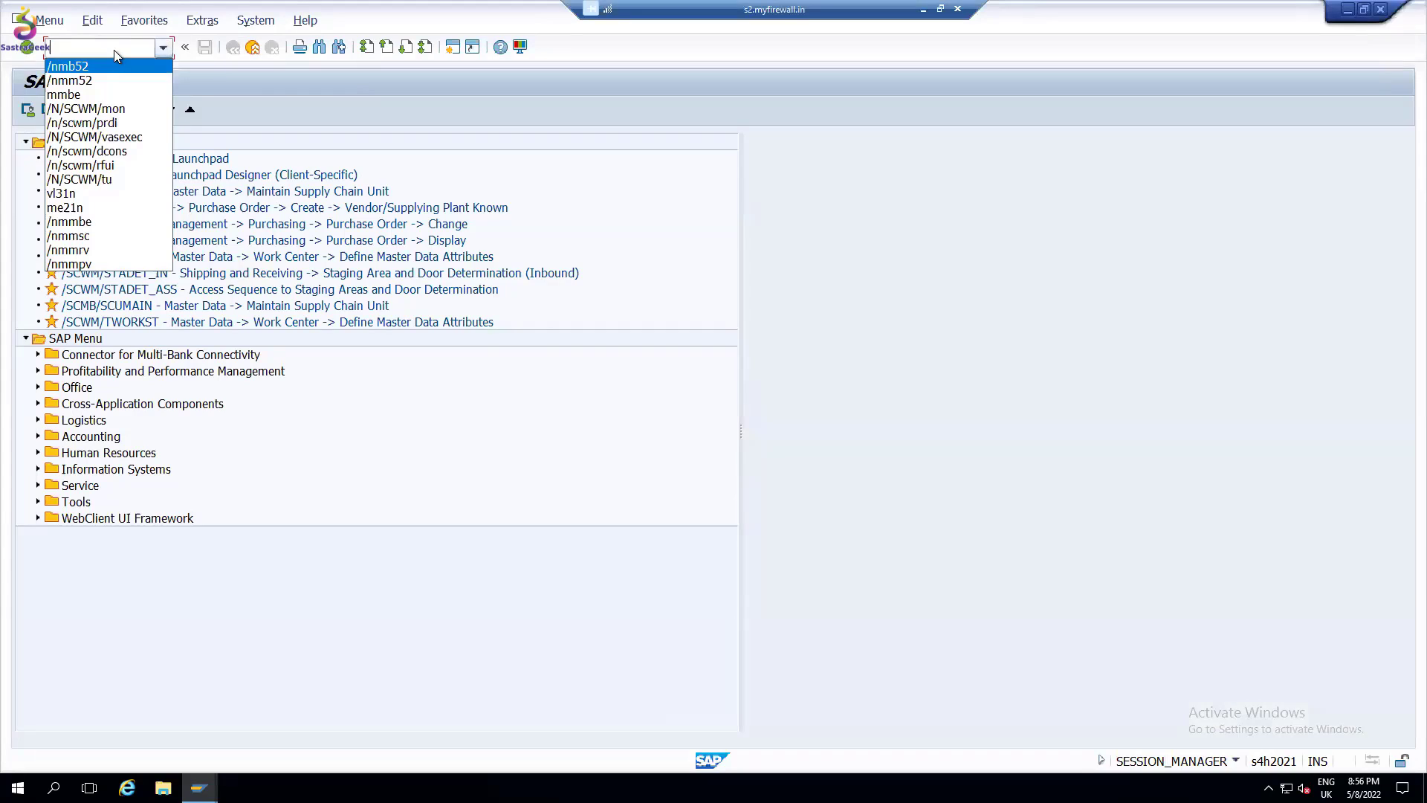
left_click(115, 48)
type("Vl33")
key("Return")
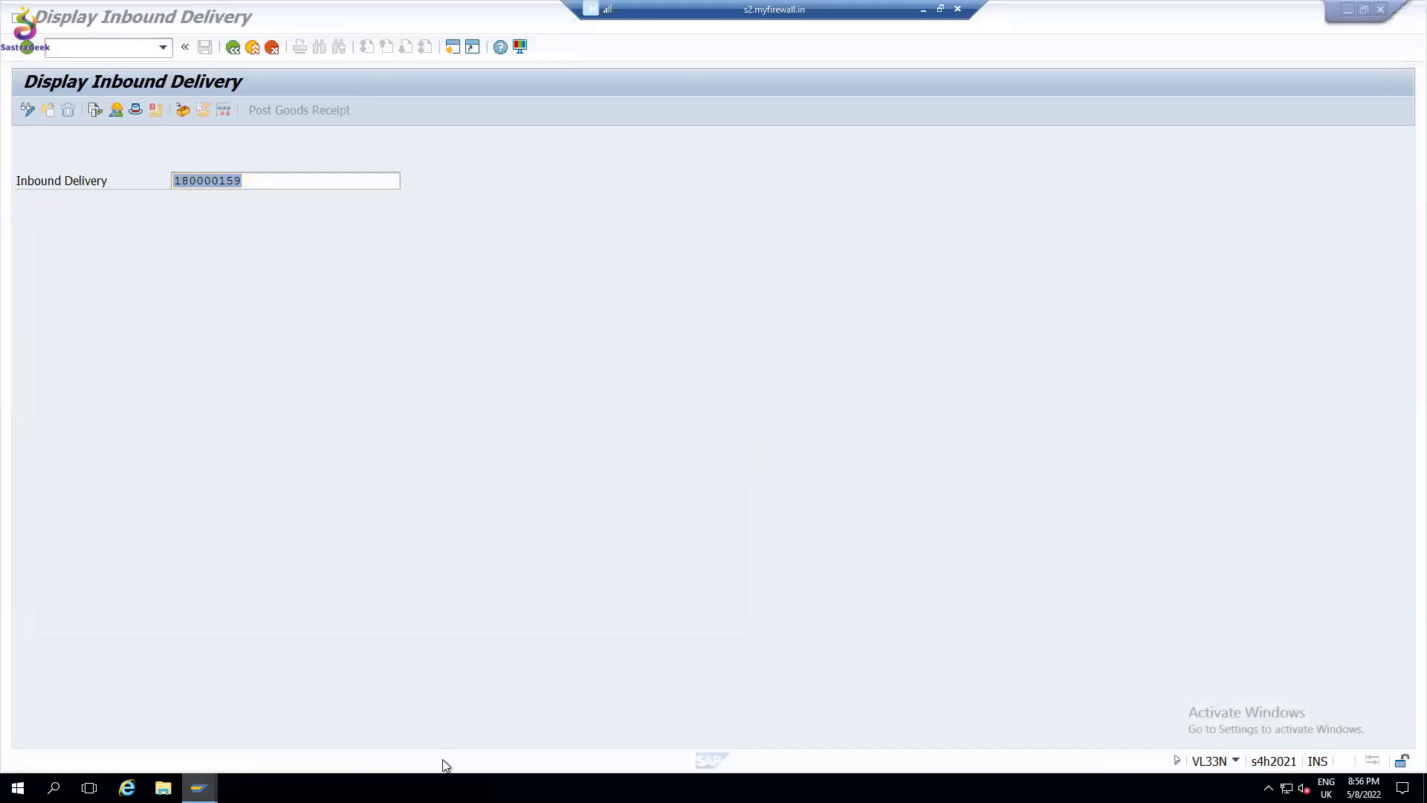
Switch to the warehouse monitor session and refresh the inbound delivery list.
mouse_move(198, 787)
left_click(435, 737)
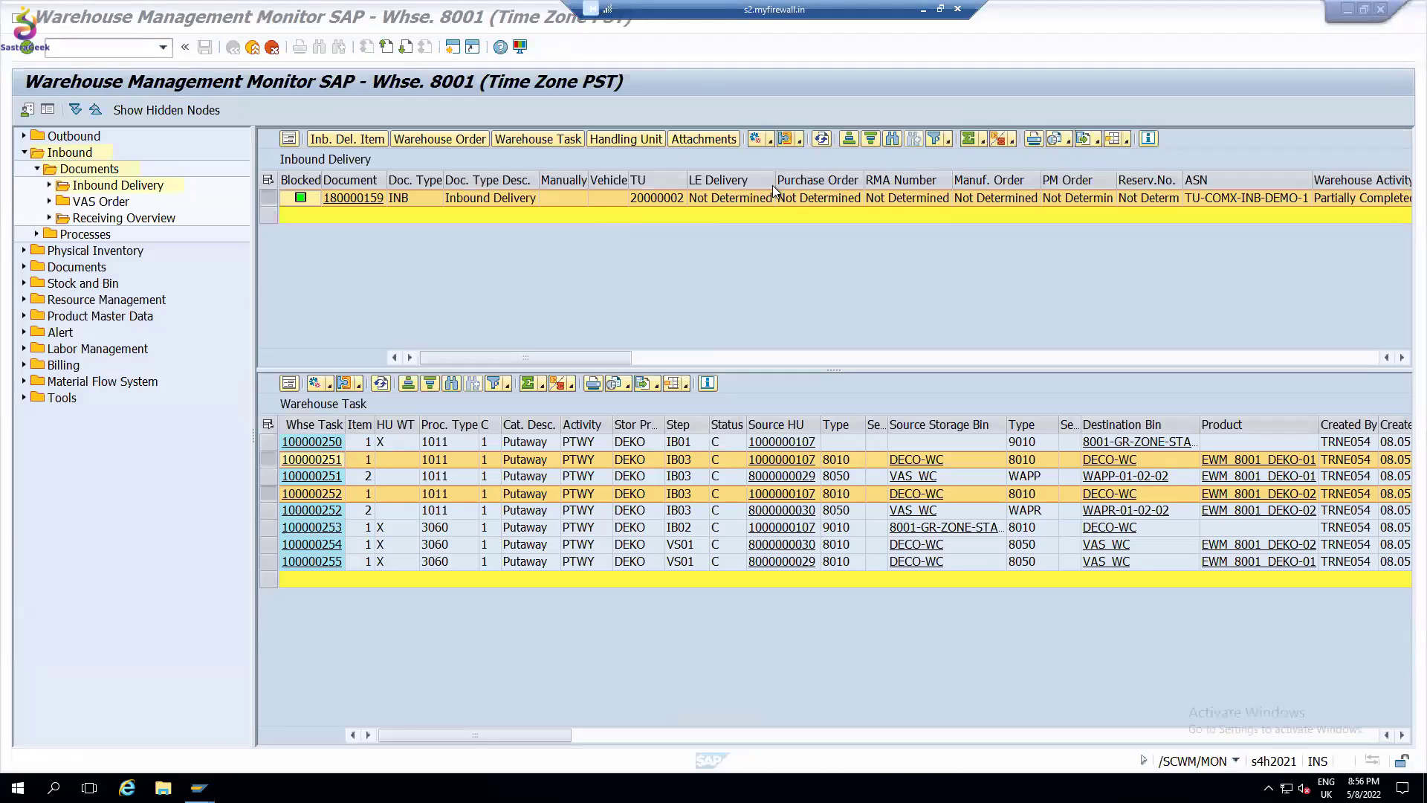
left_click(823, 140)
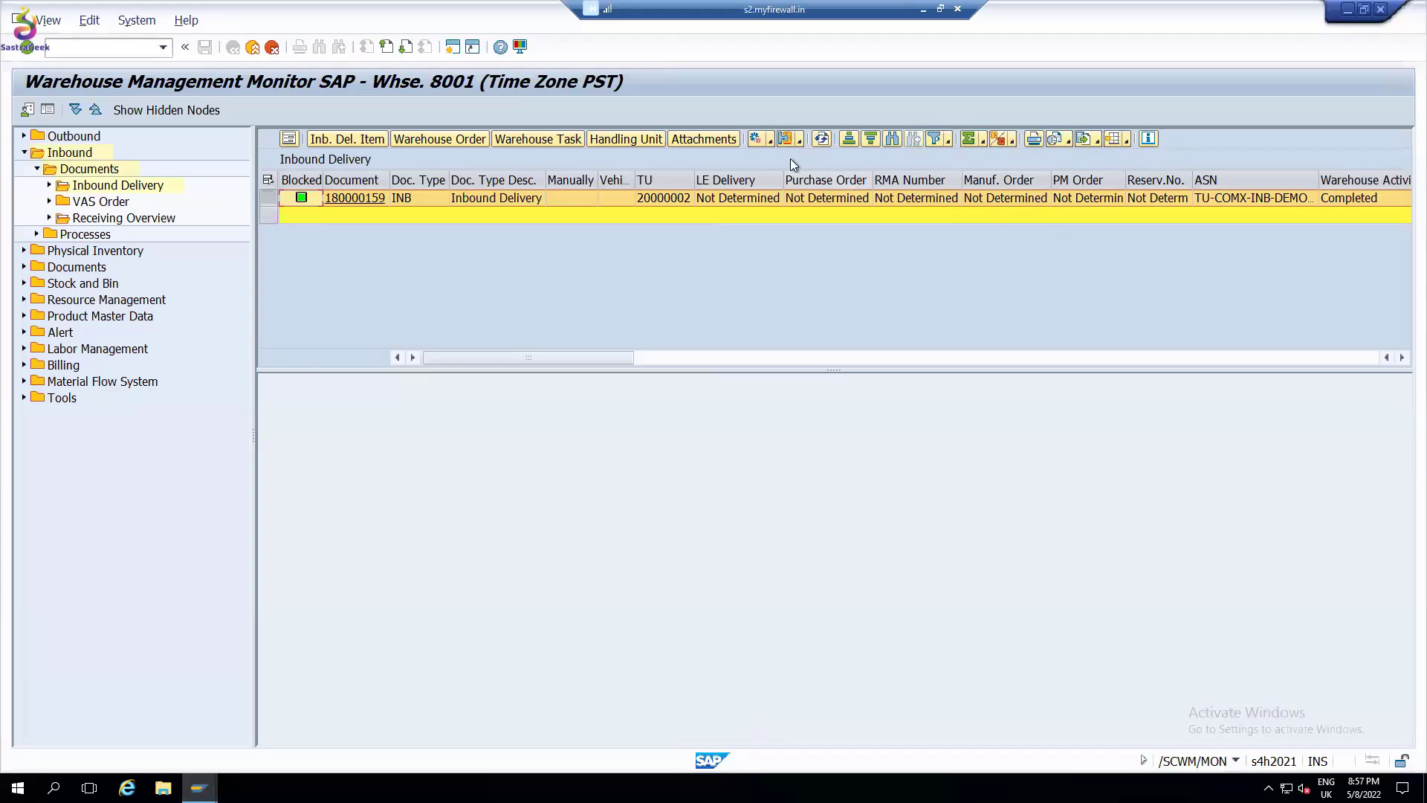
Apply a saved layout to the inbound delivery list and highlight the Putaway, Goods Rcpt and Unloading status columns.
left_click(1096, 140)
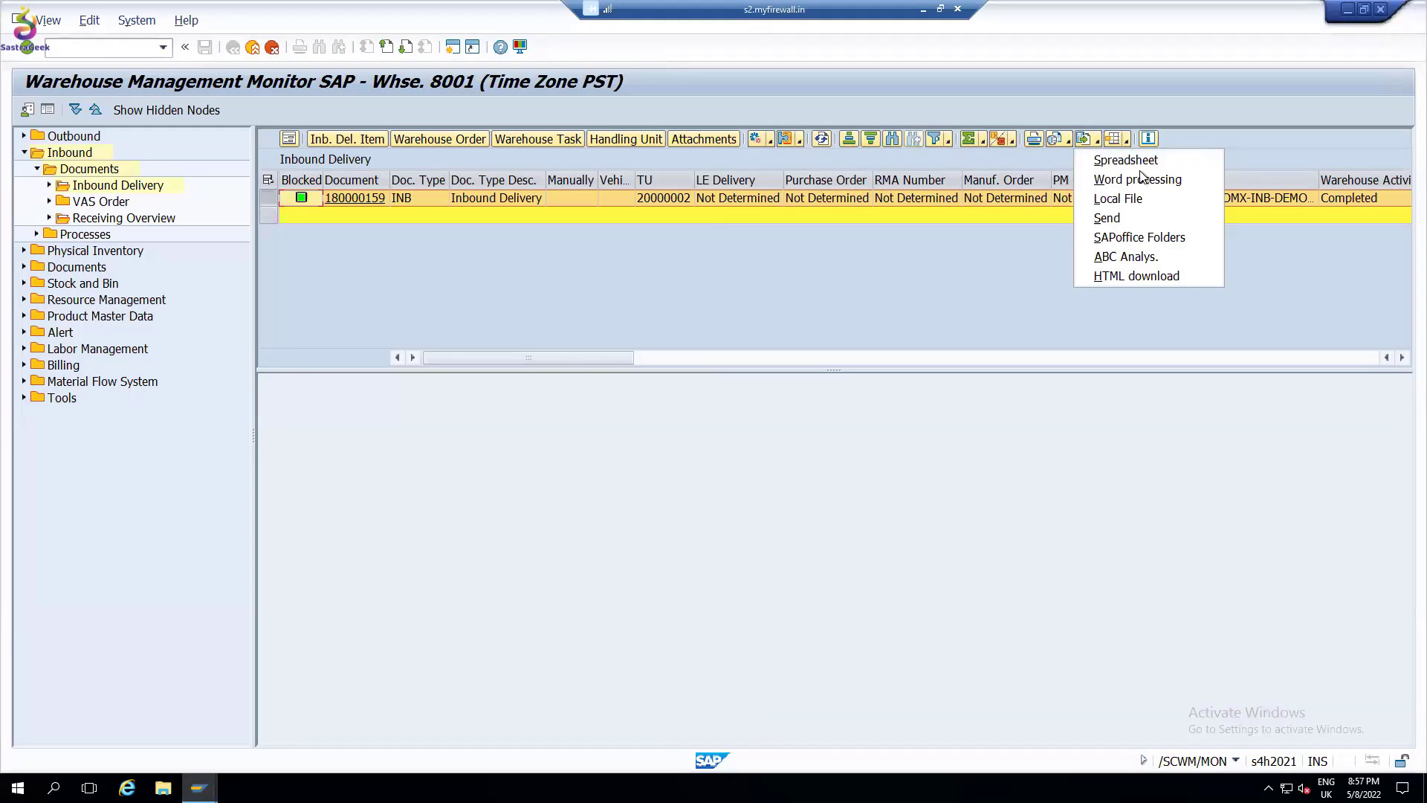
left_click(1122, 141)
left_click(1182, 159)
left_click(142, 229)
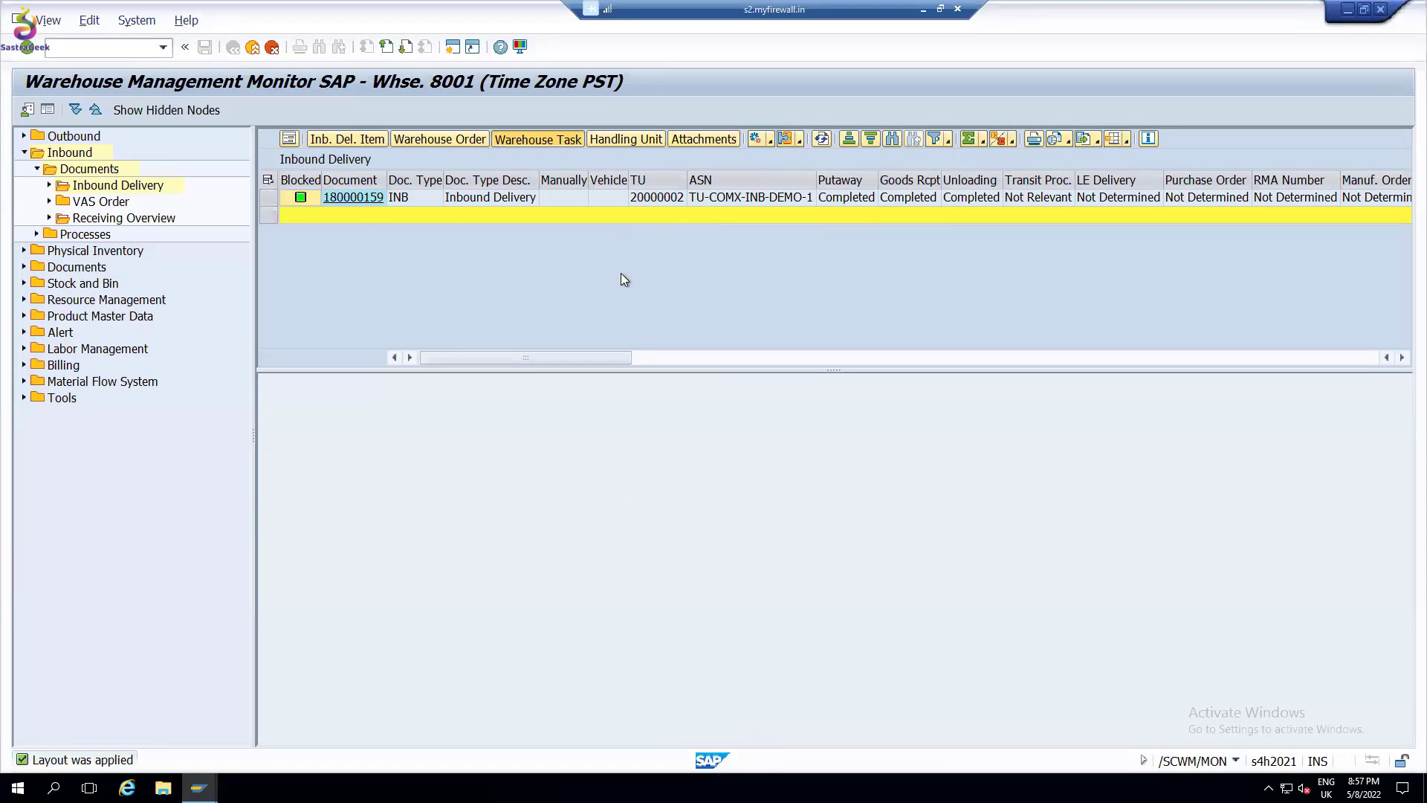
left_click_drag(843, 180, 987, 178)
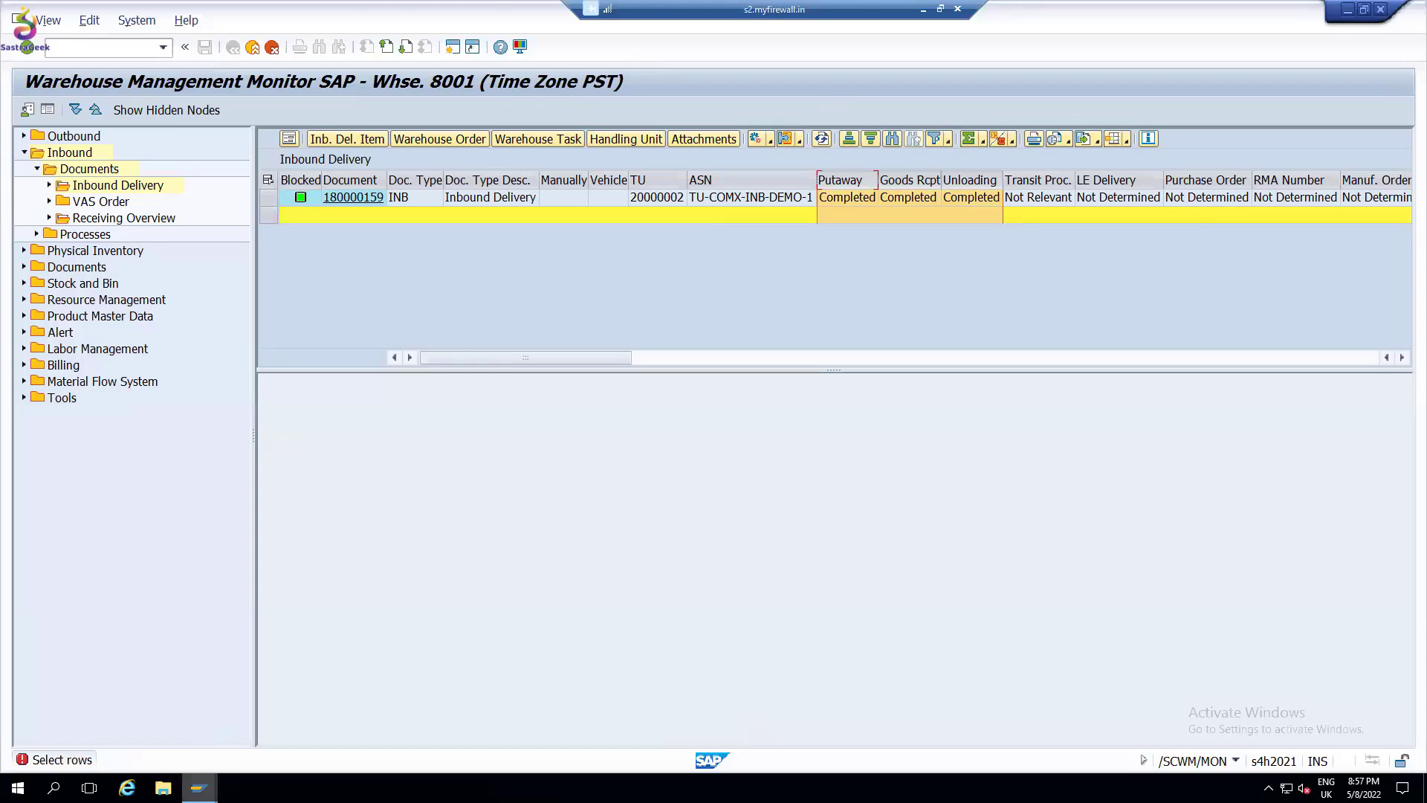
Return to the VL33N session, display the prefilled inbound delivery and show the document flow of item 10.
left_click(198, 787)
left_click(1375, 729)
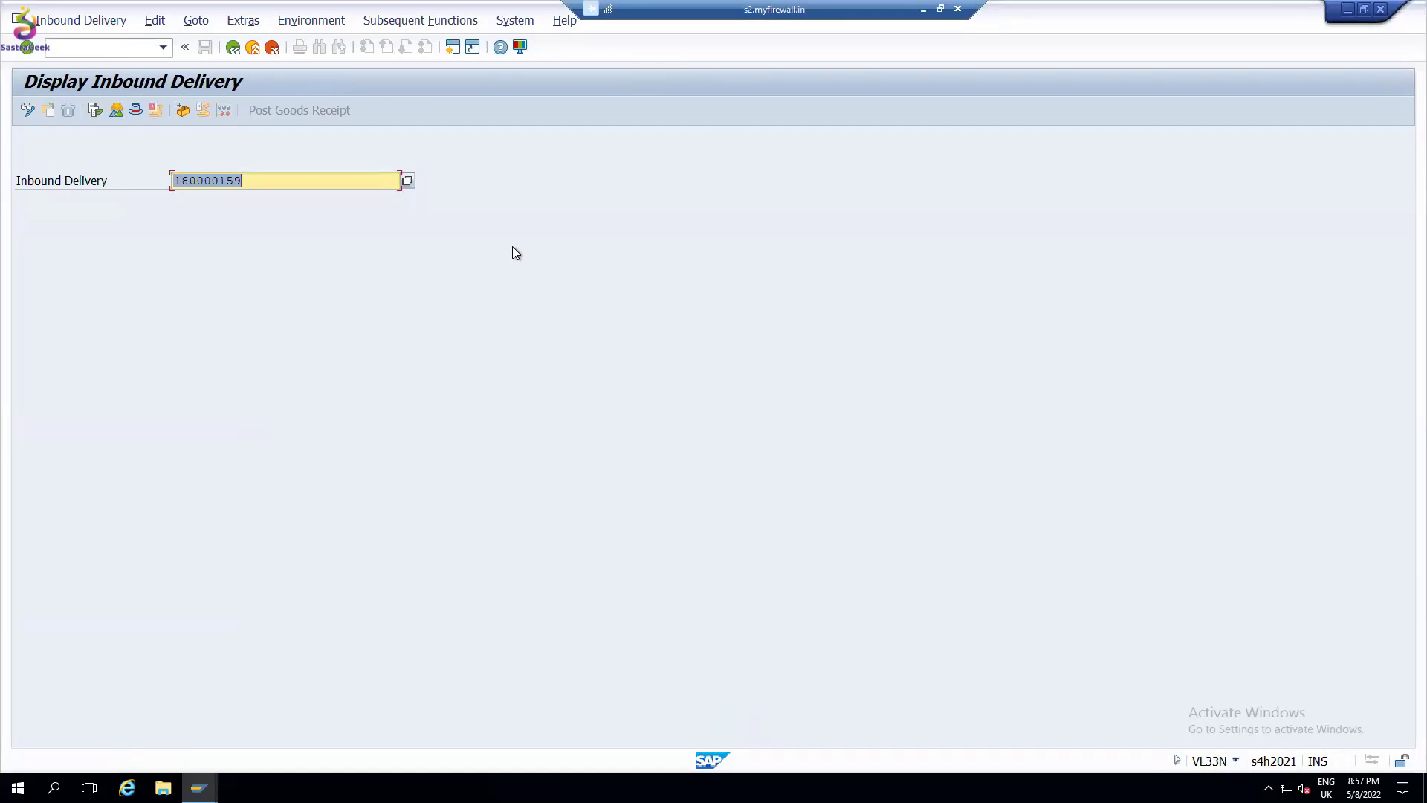
key("Return")
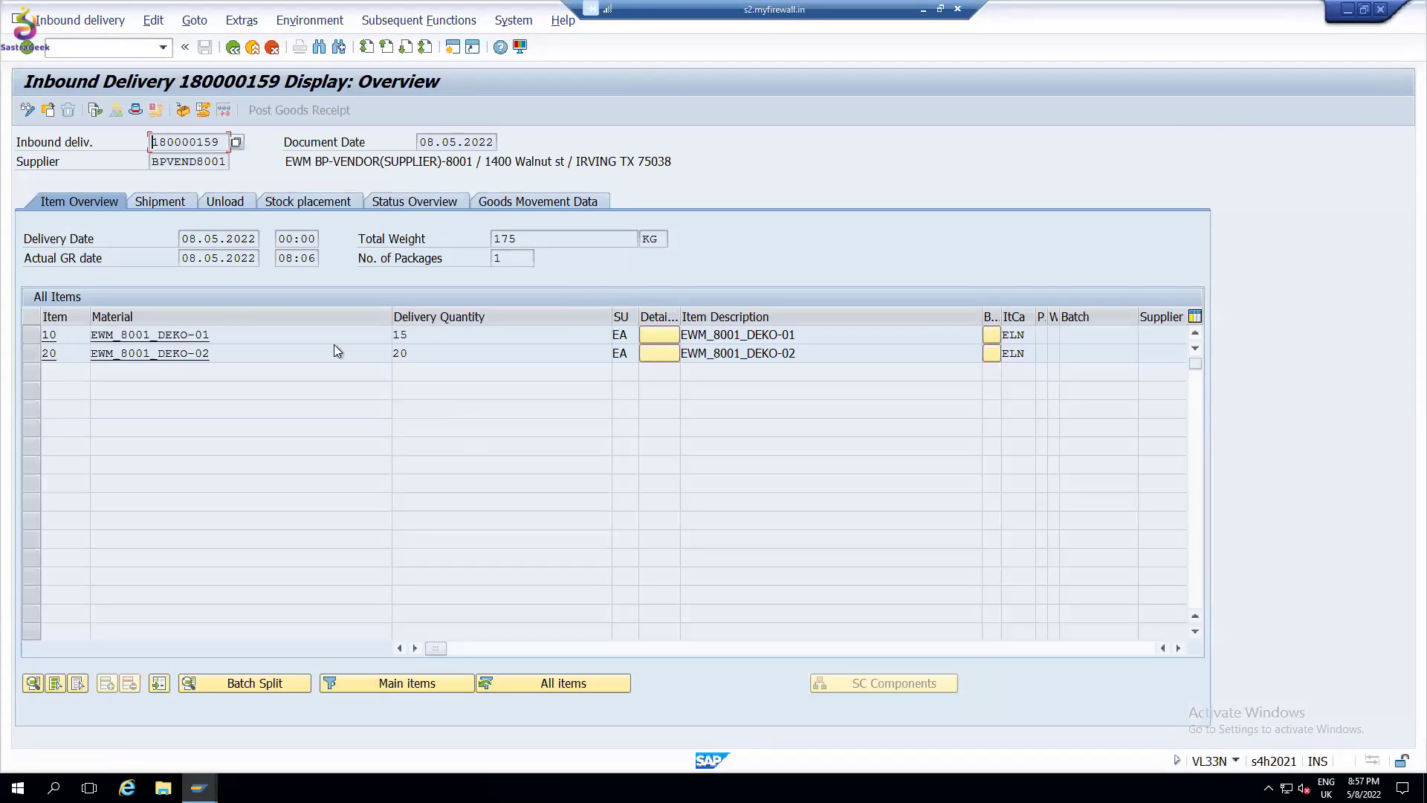
left_click(31, 335)
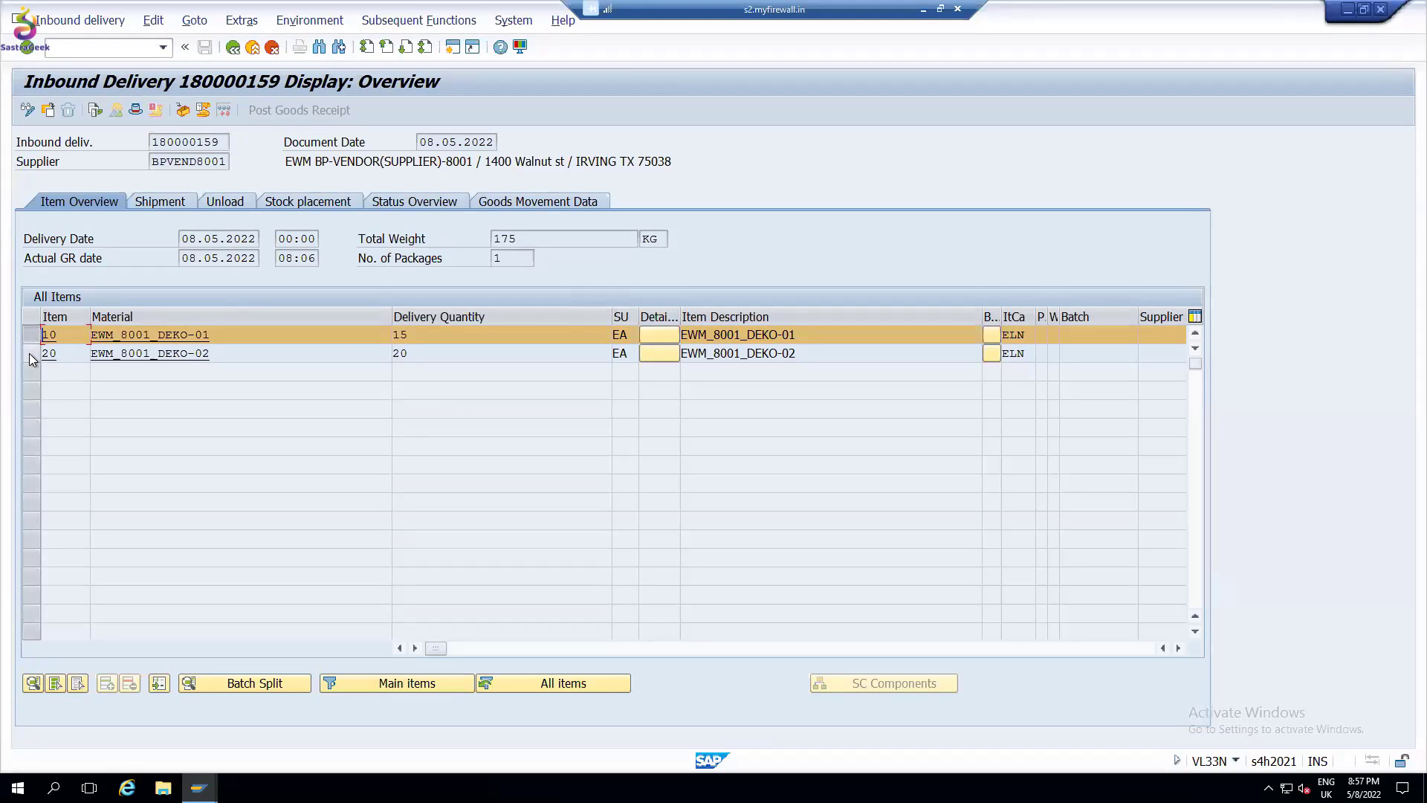
left_click(95, 110)
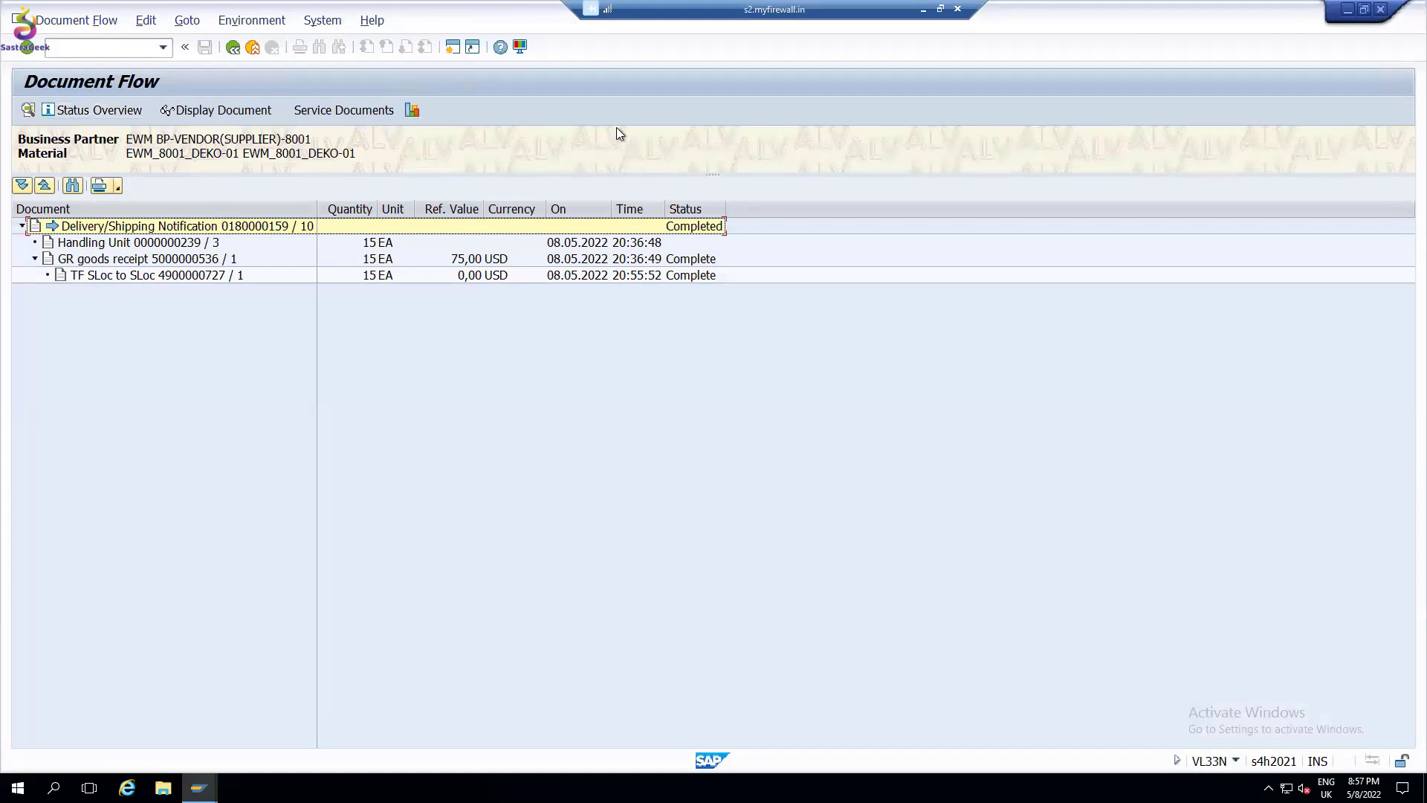
Display the GR goods receipt material document from the delivery's document flow.
left_click_drag(705, 158, 692, 411)
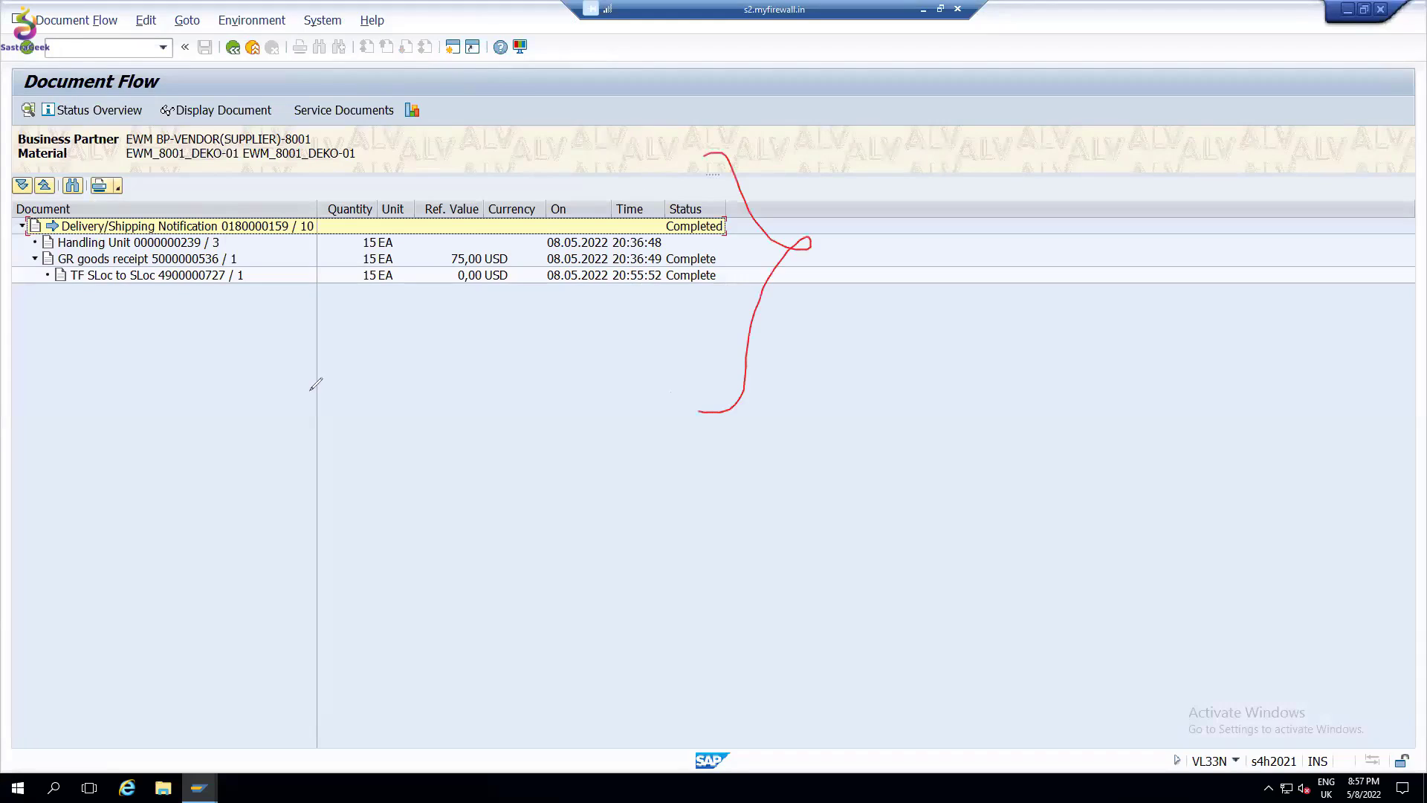
left_click_drag(77, 263, 144, 261)
left_click(212, 262)
left_click(212, 111)
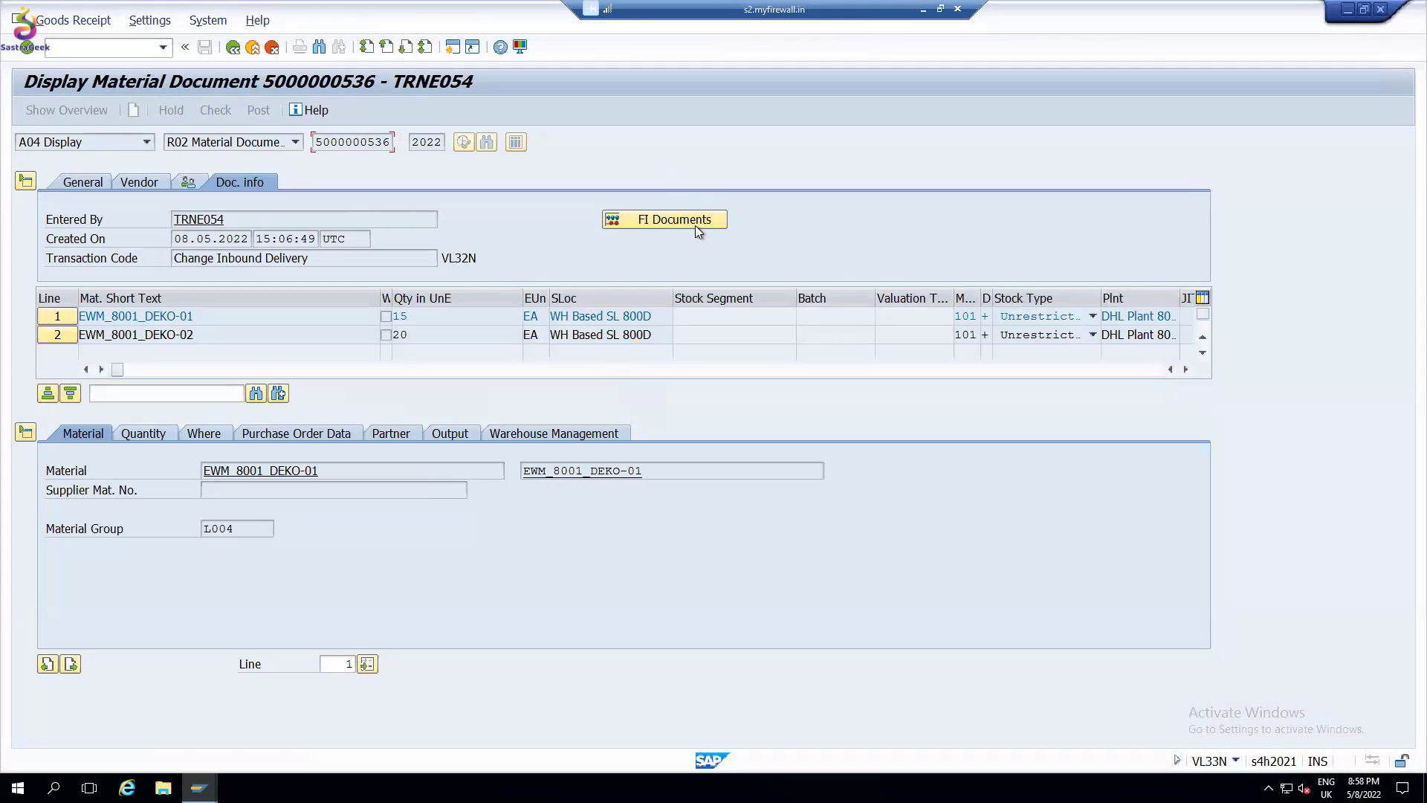
Review the quantity, location, purchase order and warehouse management details of the material document's first line.
left_click(159, 435)
left_click(204, 434)
left_click(319, 435)
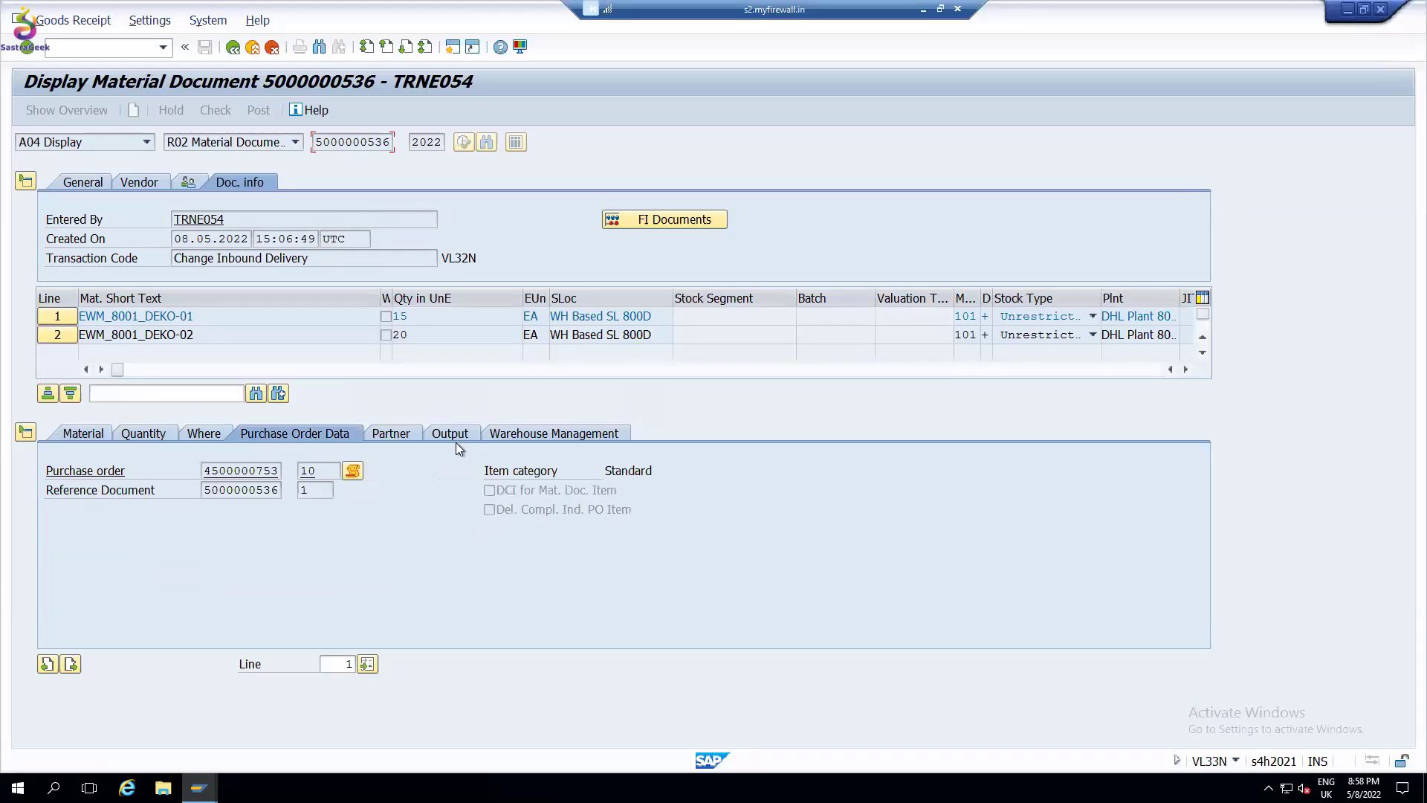
left_click(533, 433)
Open the accounting document belonging to the goods receipt and examine its inventory and GR/IR line items.
left_click(672, 219)
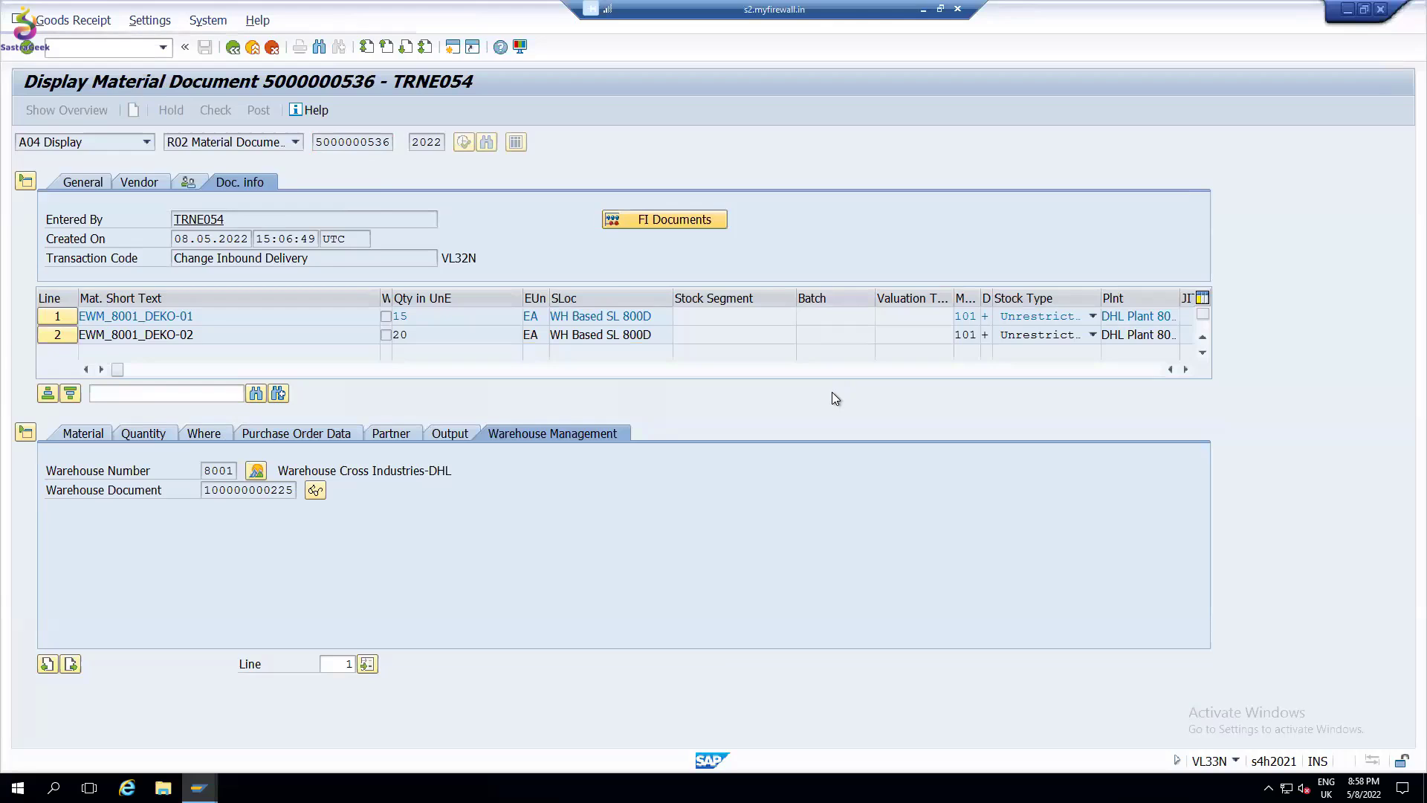
double_click(179, 221)
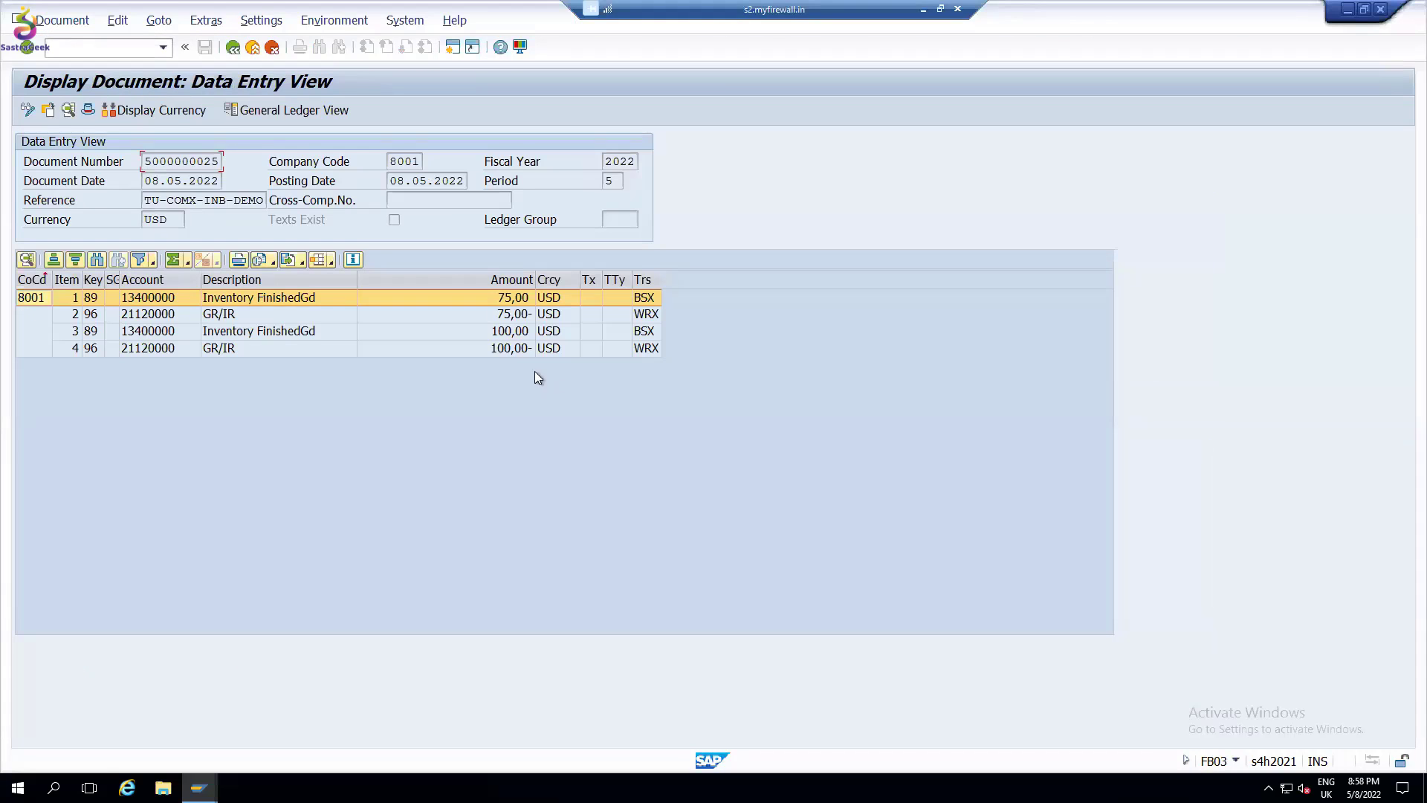
mouse_move(676, 255)
left_mouse_down()
mouse_move(747, 298)
mouse_move(652, 435)
left_mouse_up()
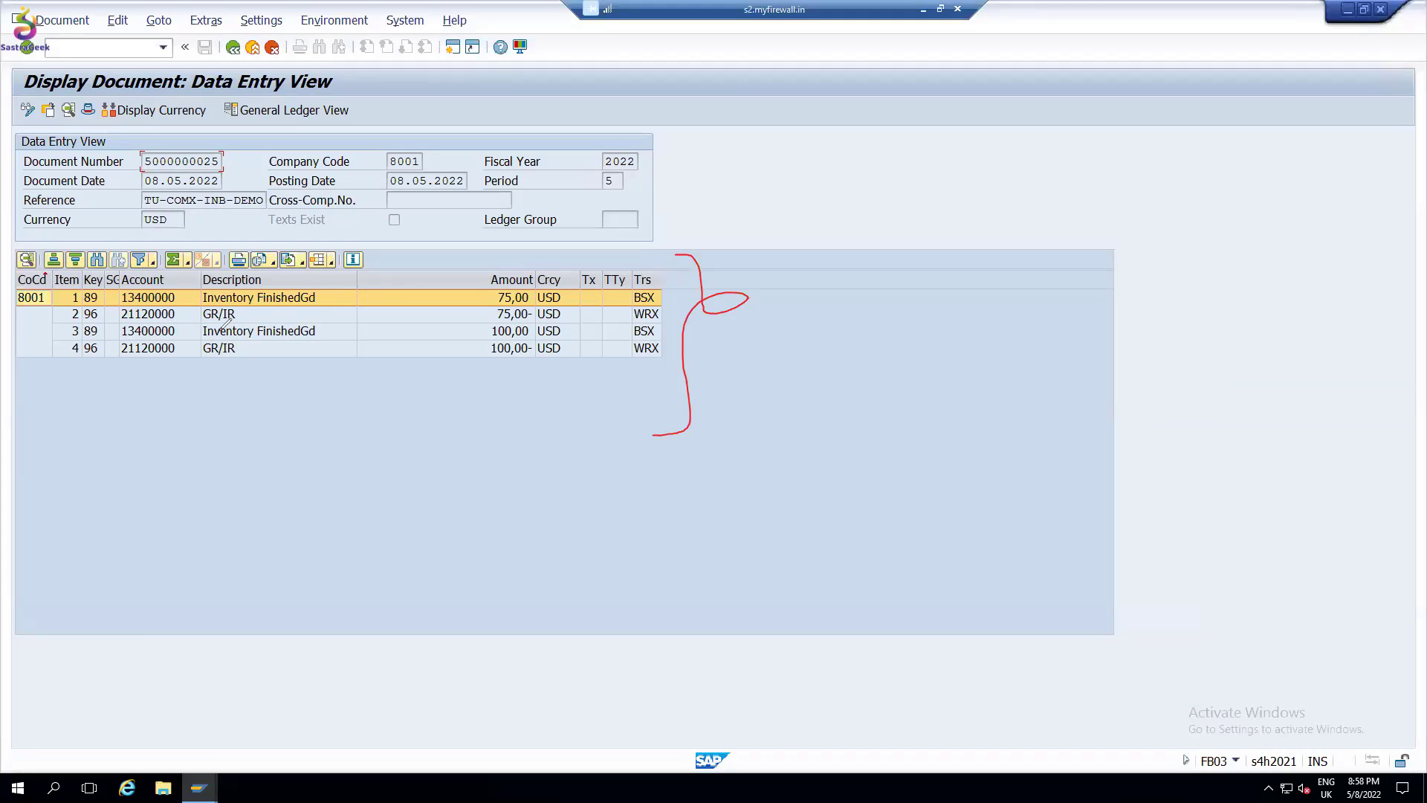
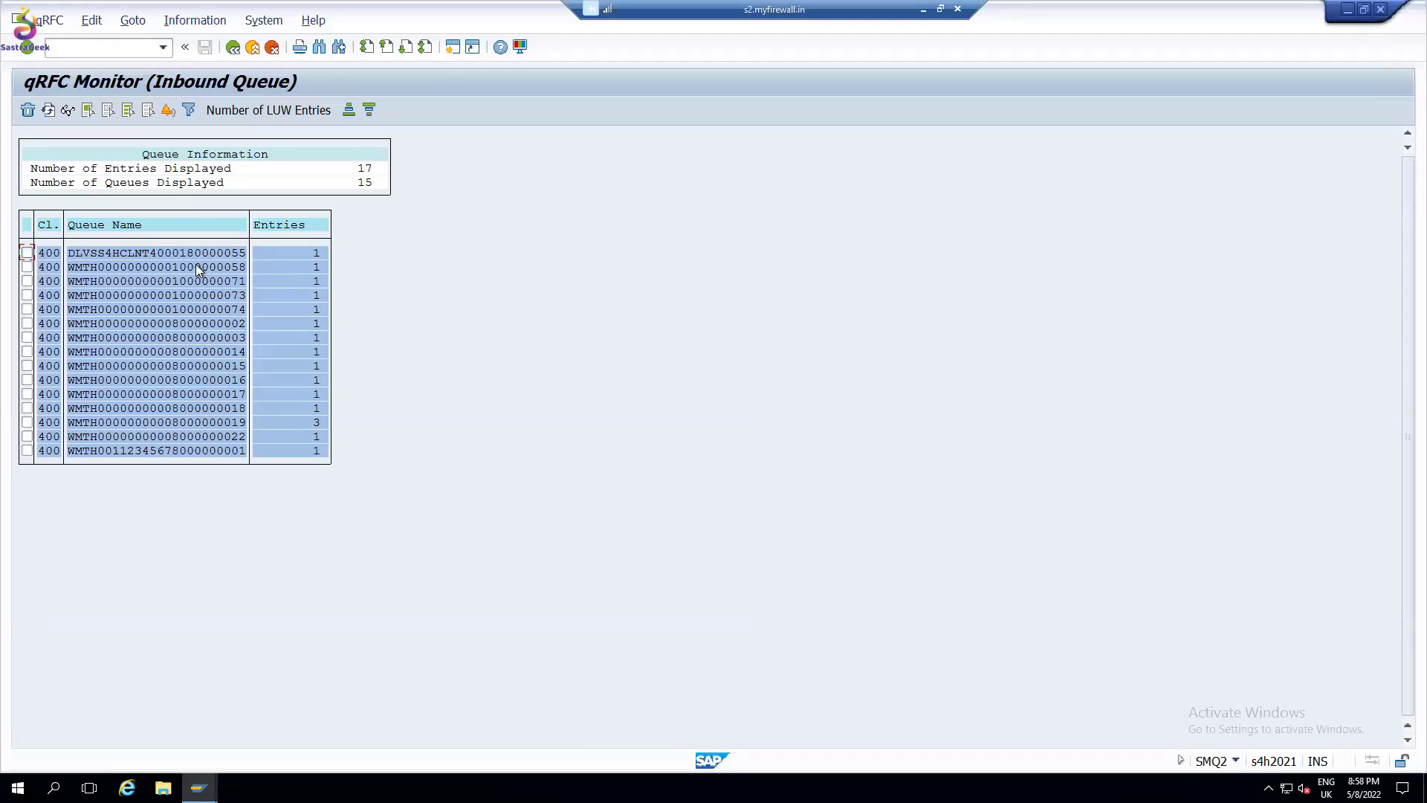
Display the details of the DLVS inbound queue, read the error text behind its SYSFAIL status and close the message.
left_click(99, 253)
key("F2")
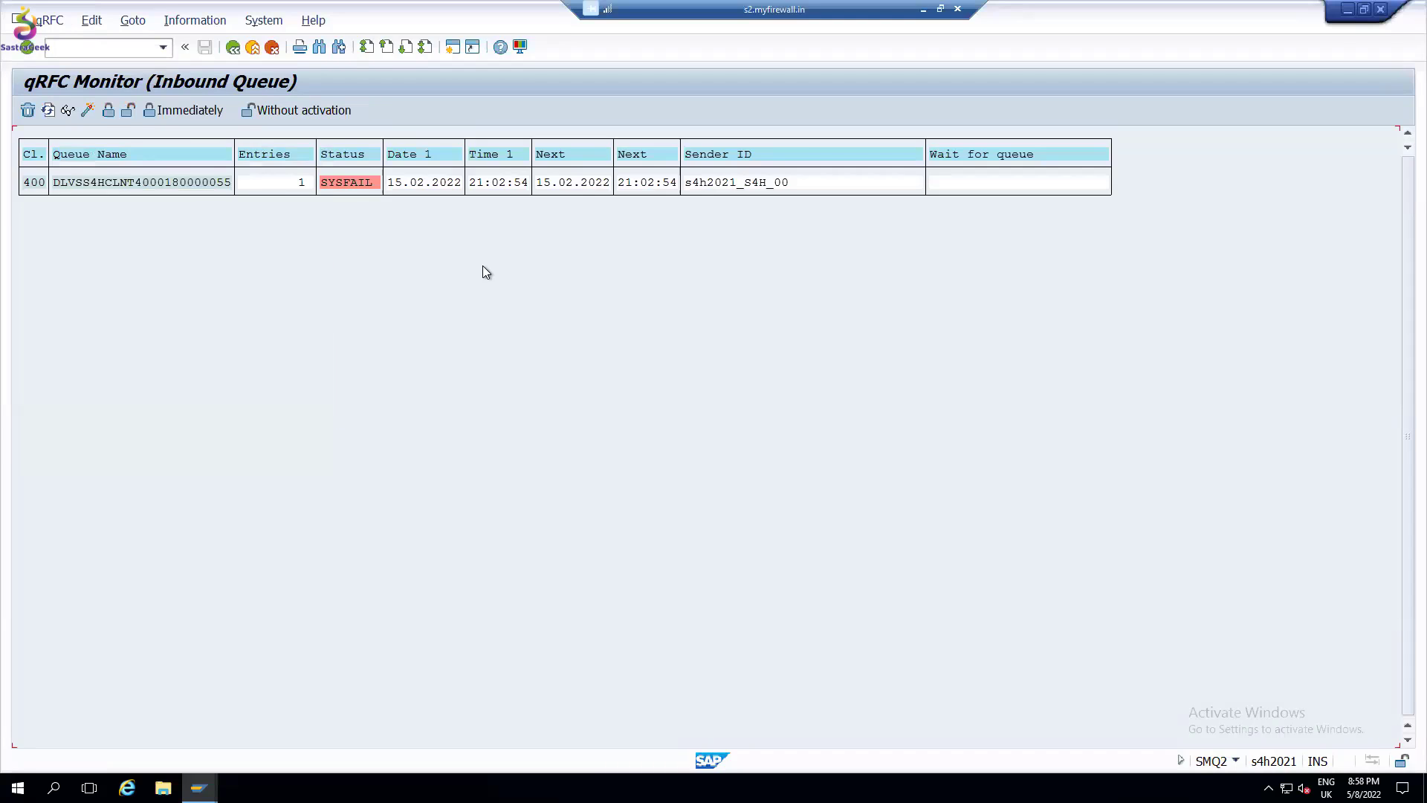
double_click(349, 183)
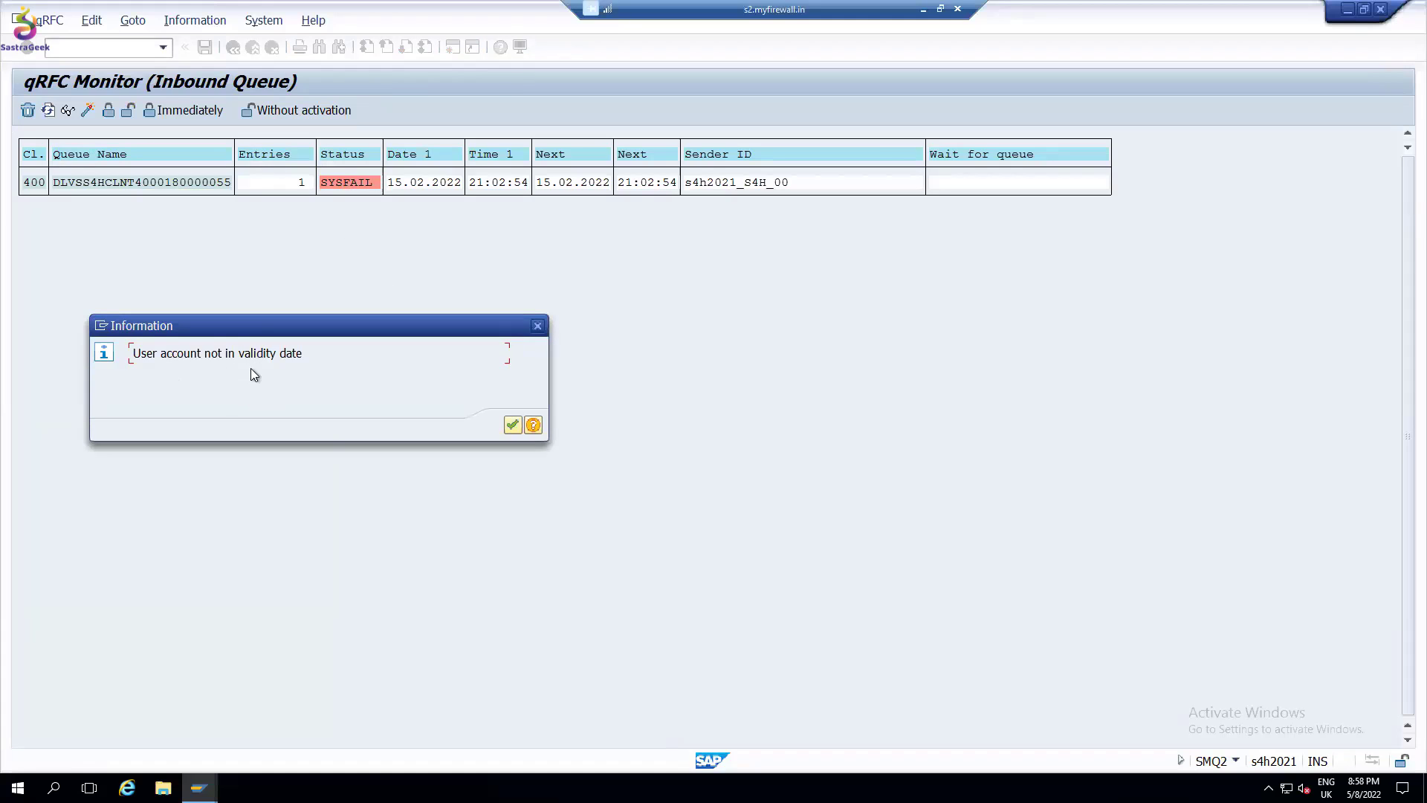
key("Return")
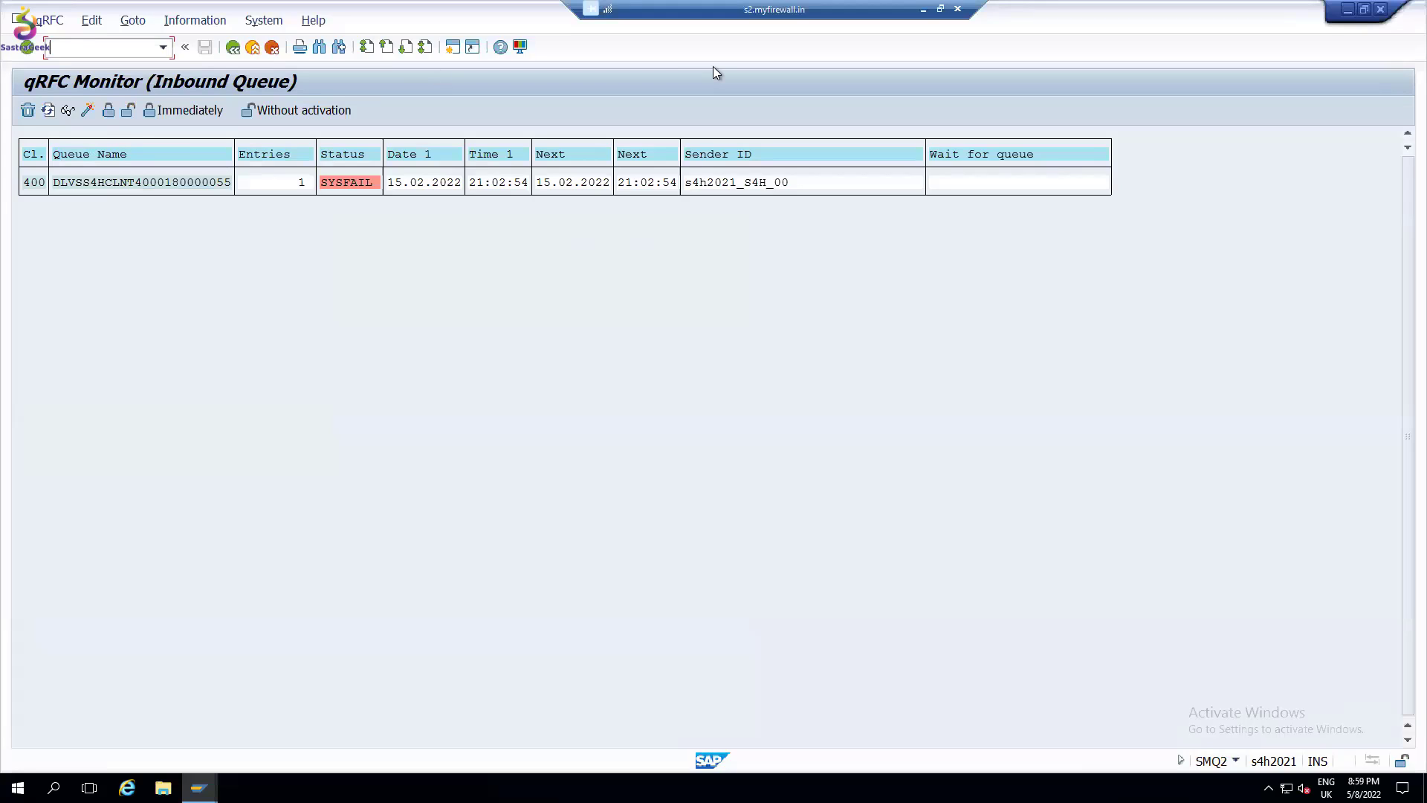
mouse_move(434, 141)
left_mouse_down()
mouse_move(75, 126)
mouse_move(104, 138)
mouse_move(89, 117)
mouse_move(145, 104)
mouse_move(221, 121)
left_mouse_up()
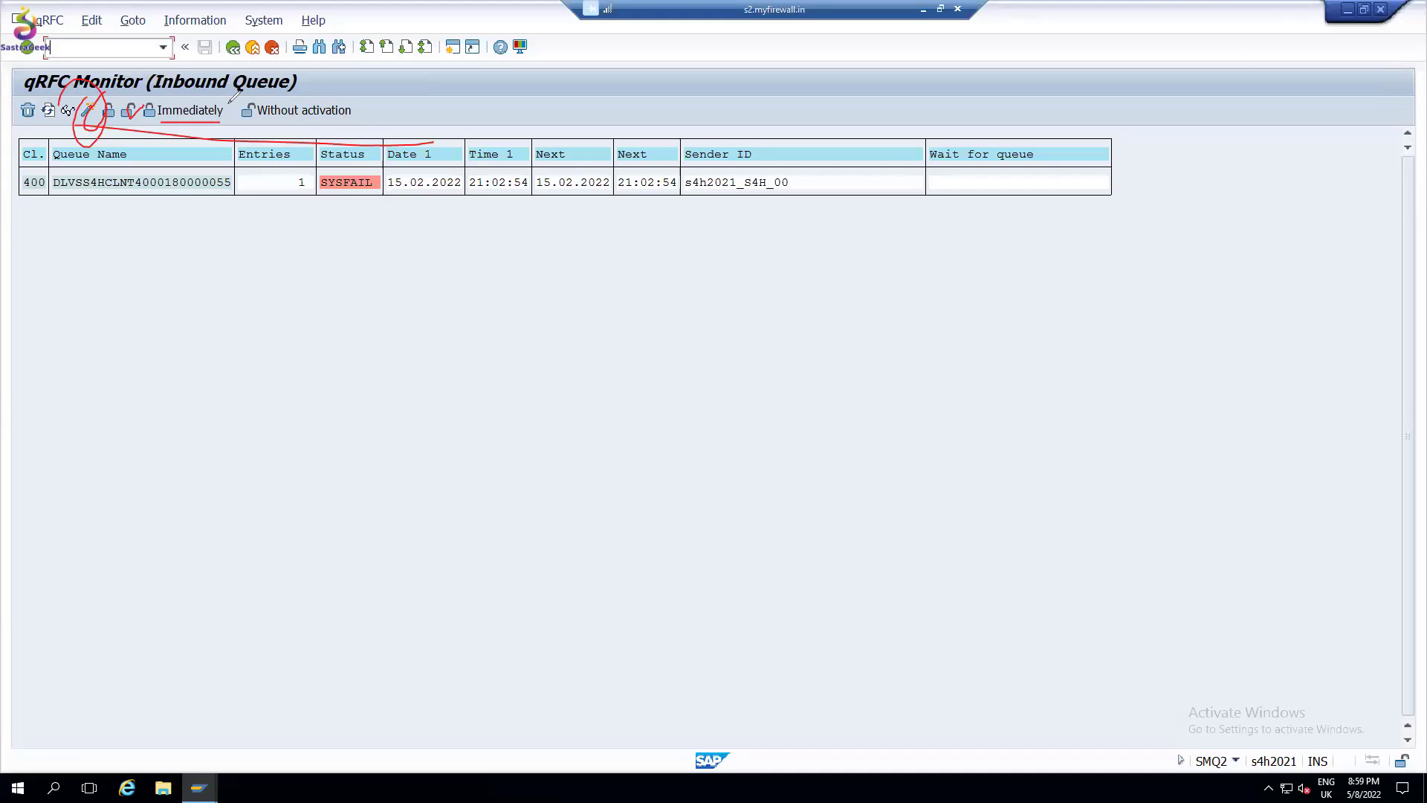
key("e")
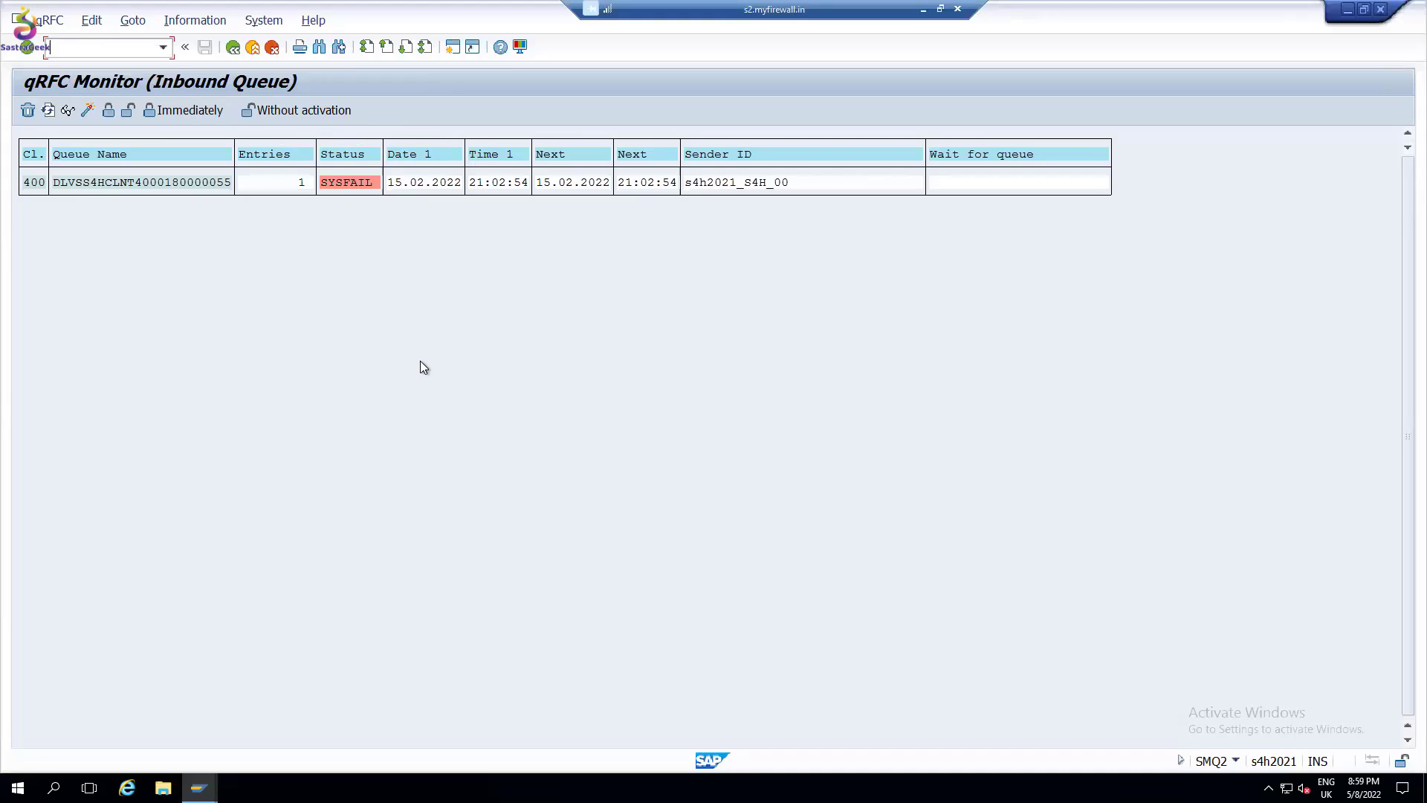